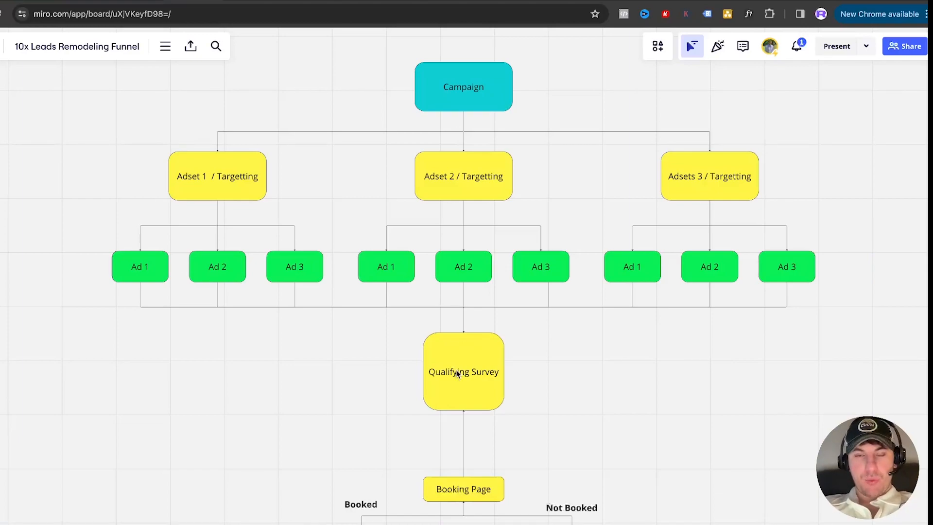
# Look over the remodeling funnel diagram from the campaign and ad sets down to the booking page
pyautogui.scroll(-2, 455, 369)
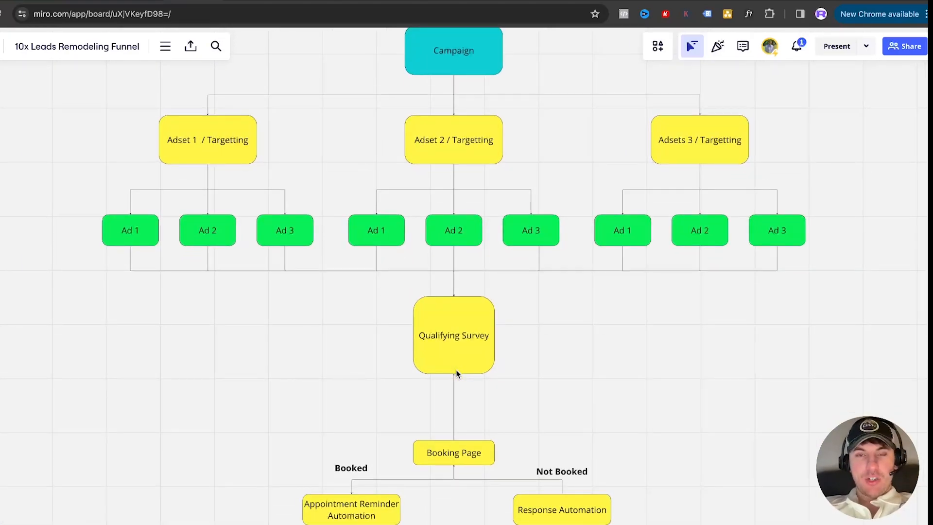
pyautogui.scroll(-2, 456, 371)
pyautogui.scroll(3, 445, 418)
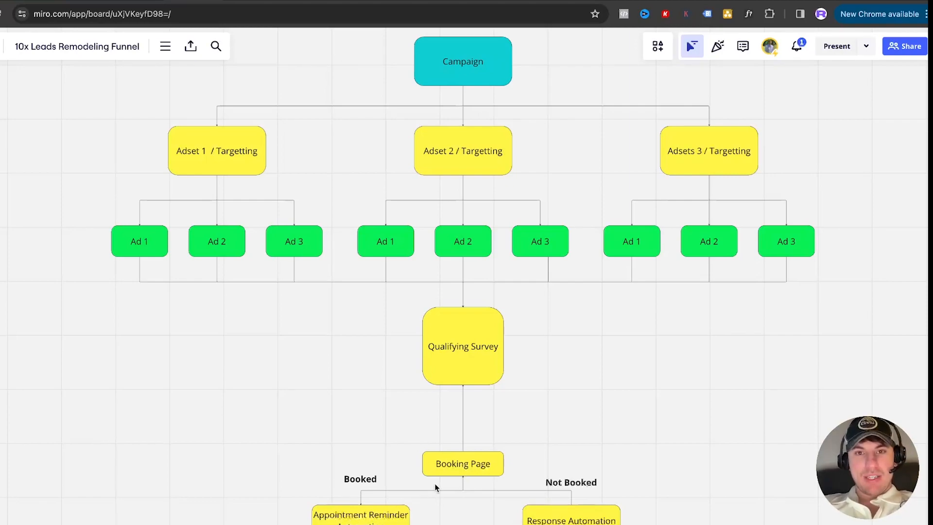
pyautogui.scroll(2, 450, 477)
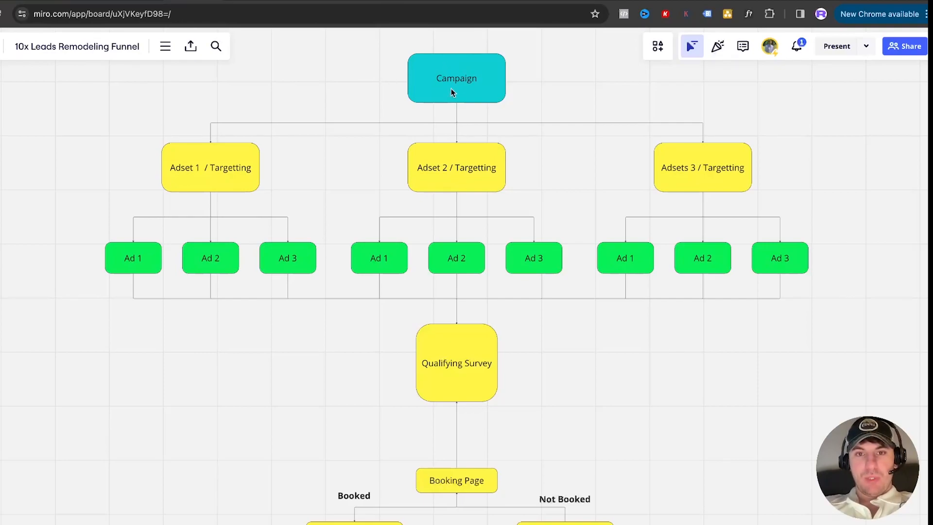
# Switch to Facebook Ads Manager, close the campaign editor and examine the amount spent and results of the listed campaigns
pyautogui.click(46, 1)
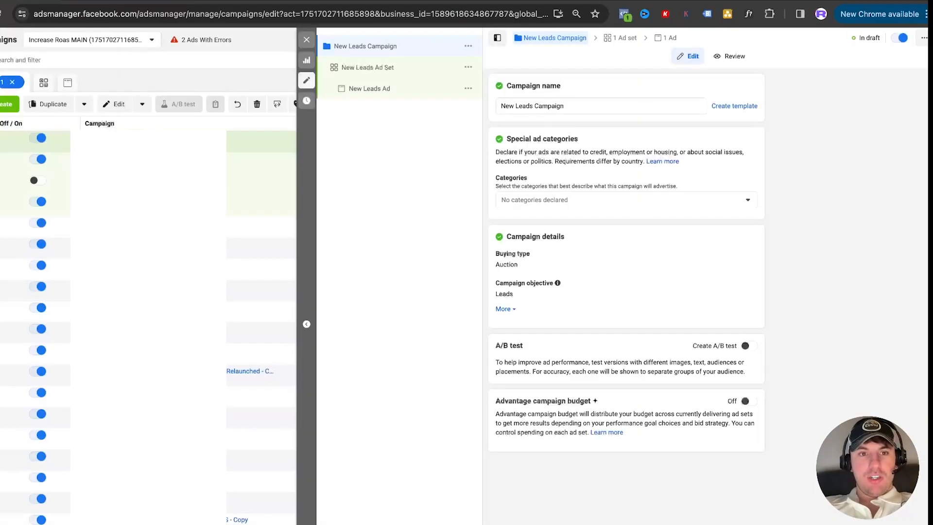
pyautogui.click(306, 39)
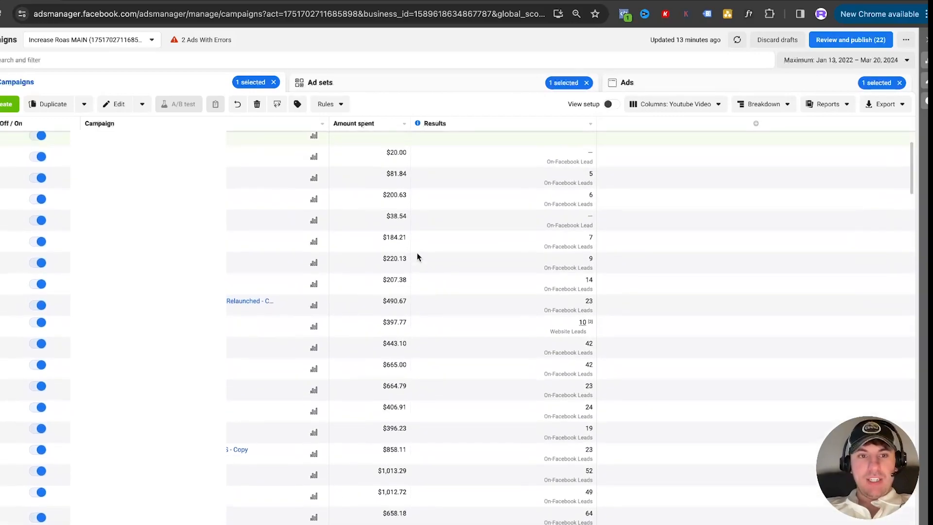
pyautogui.scroll(-3, 417, 257)
pyautogui.scroll(1, 417, 257)
pyautogui.scroll(-5, 417, 257)
pyautogui.scroll(-5, 417, 257)
pyautogui.scroll(-2, 417, 257)
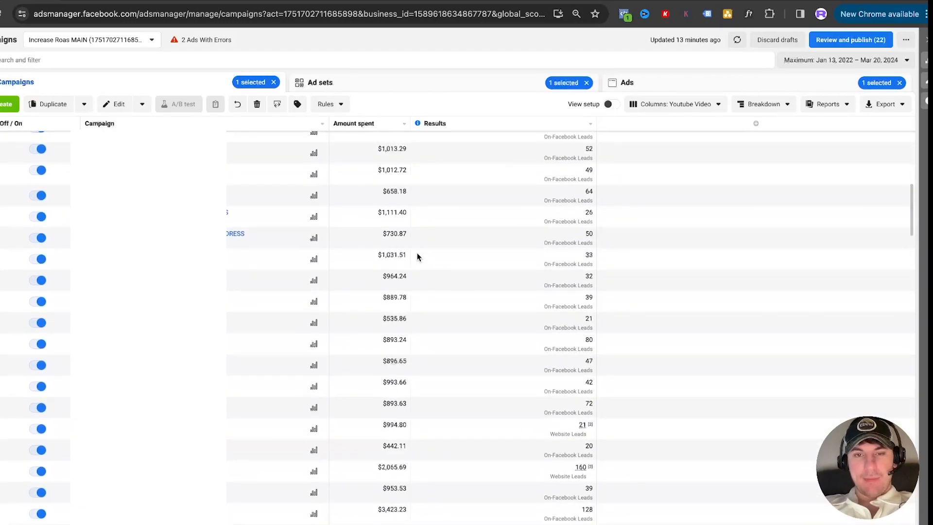
pyautogui.scroll(5, 417, 257)
pyautogui.scroll(-2, 417, 257)
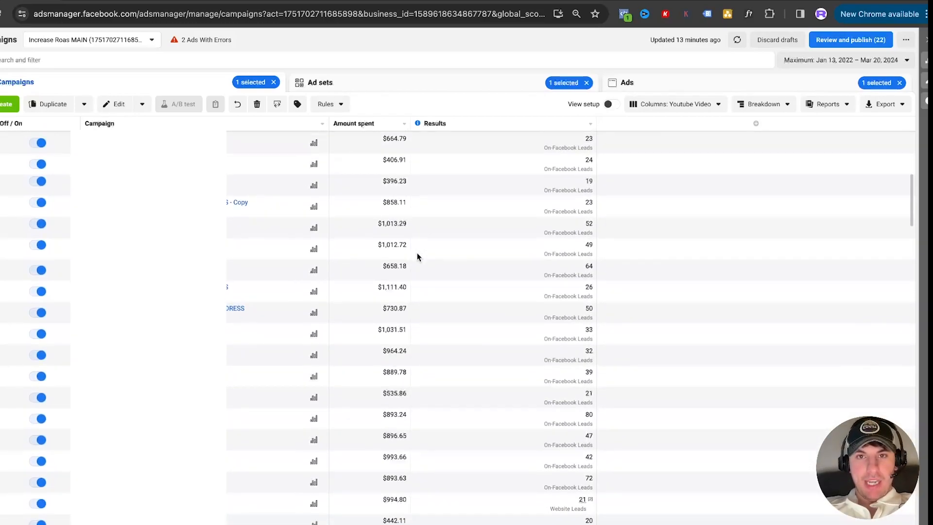
pyautogui.scroll(-2, 417, 257)
pyautogui.scroll(2, 417, 257)
pyautogui.scroll(13, 417, 257)
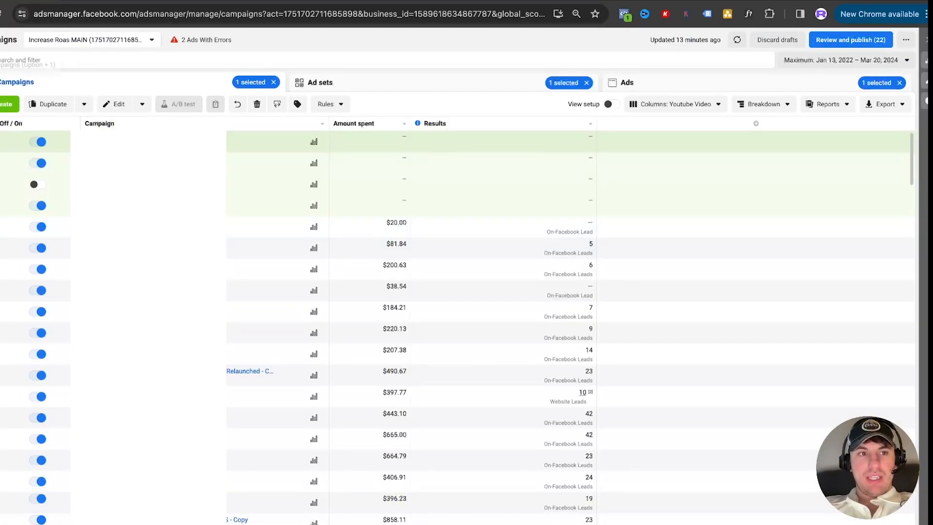
# Create a new auction campaign with the Leads objective using the manual leads campaign setup
pyautogui.click(6, 104)
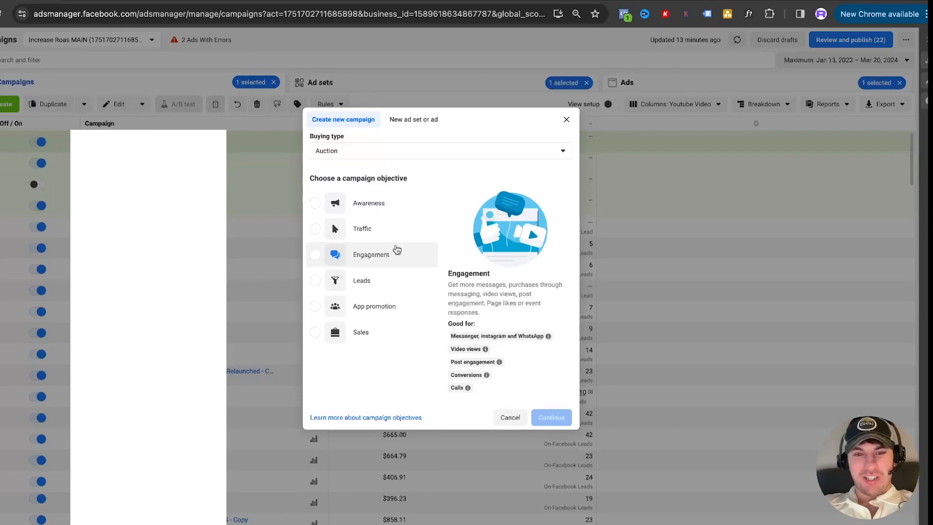
pyautogui.click(373, 283)
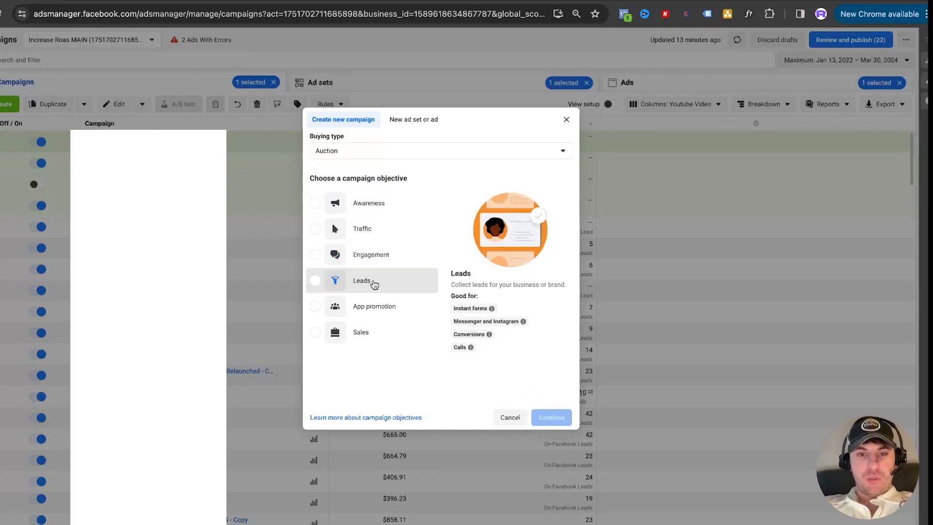
pyautogui.click(551, 429)
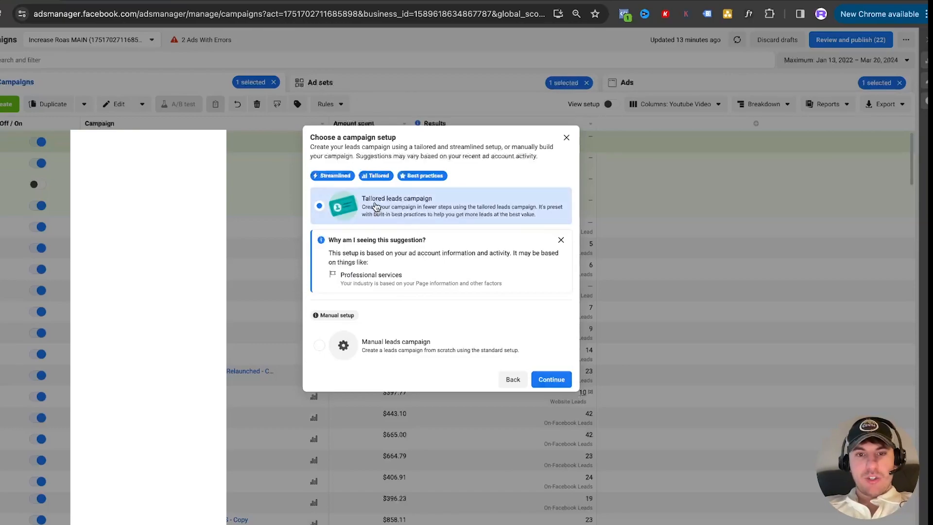
pyautogui.click(403, 351)
pyautogui.click(551, 379)
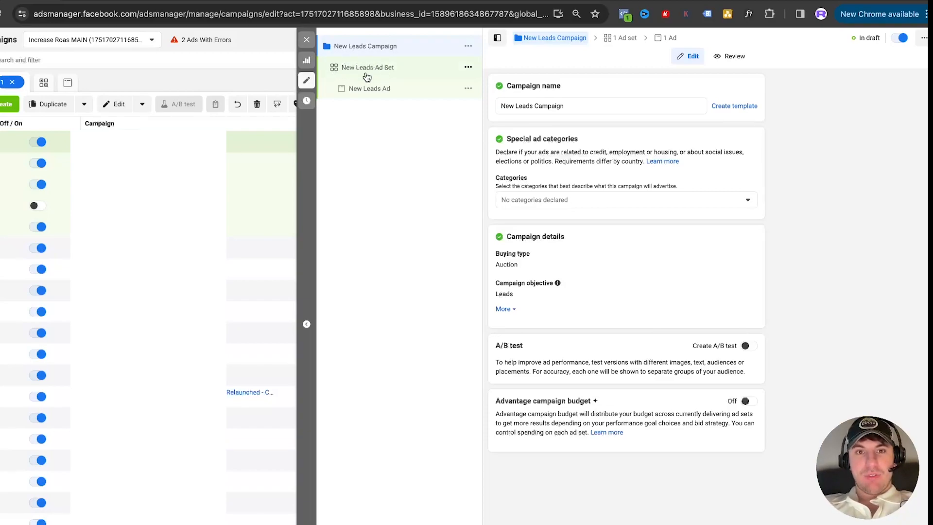
# Rename the new leads campaign as "New Remodeling Lead Generation Campaign"
pyautogui.click(200, 1)
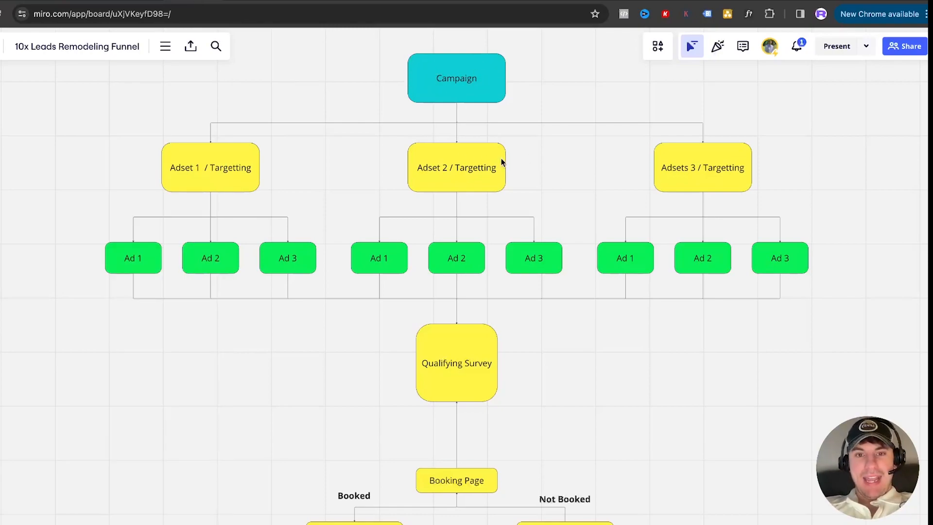
pyautogui.click(37, 2)
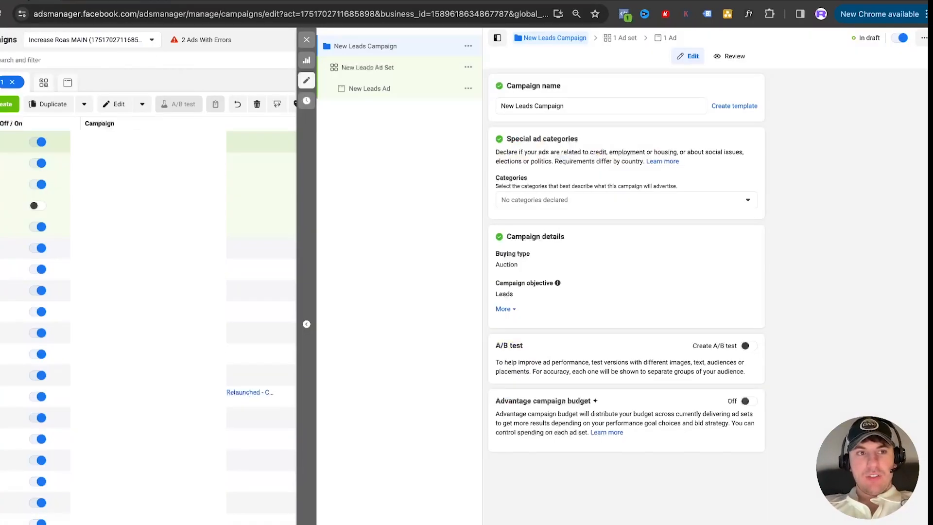
pyautogui.moveTo(568, 105); pyautogui.dragTo(449, 104)
pyautogui.write('Ne')
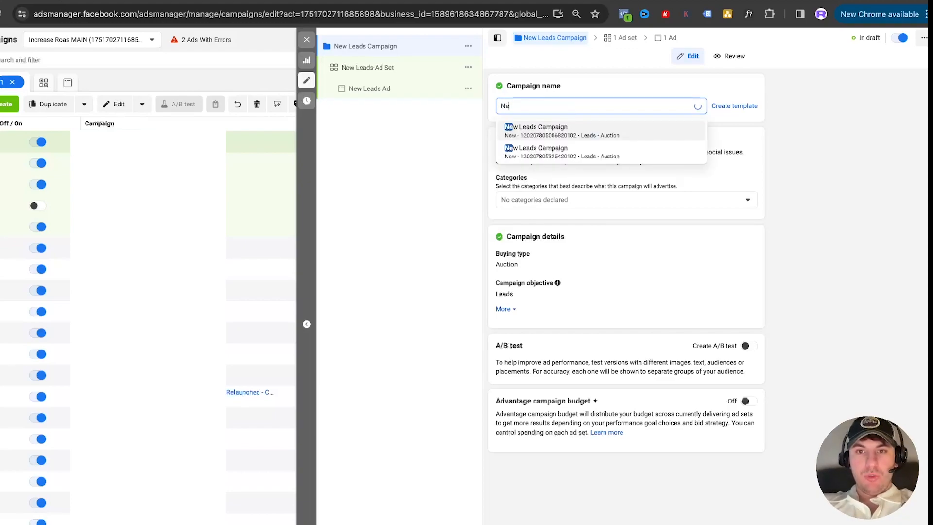
pyautogui.write('w Remodeling test')
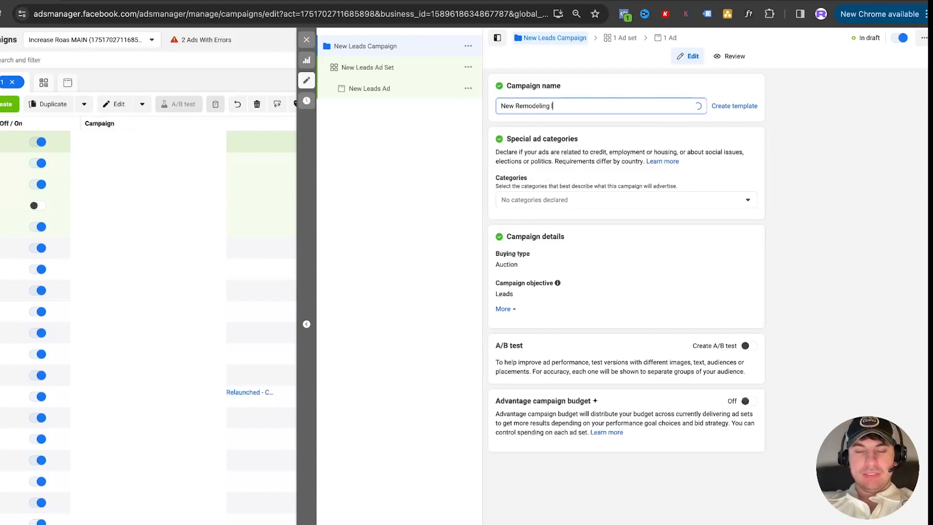
pyautogui.press('BackSpace')
pyautogui.press('BackSpace')
pyautogui.press('BackSpace')
pyautogui.press('BackSpace')
pyautogui.write('Lead')
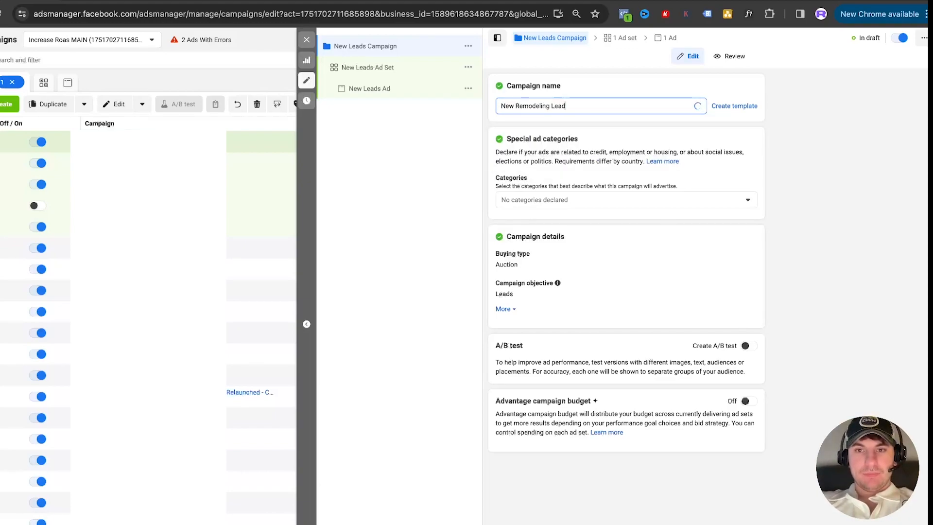
pyautogui.write(' Generation Campaign')
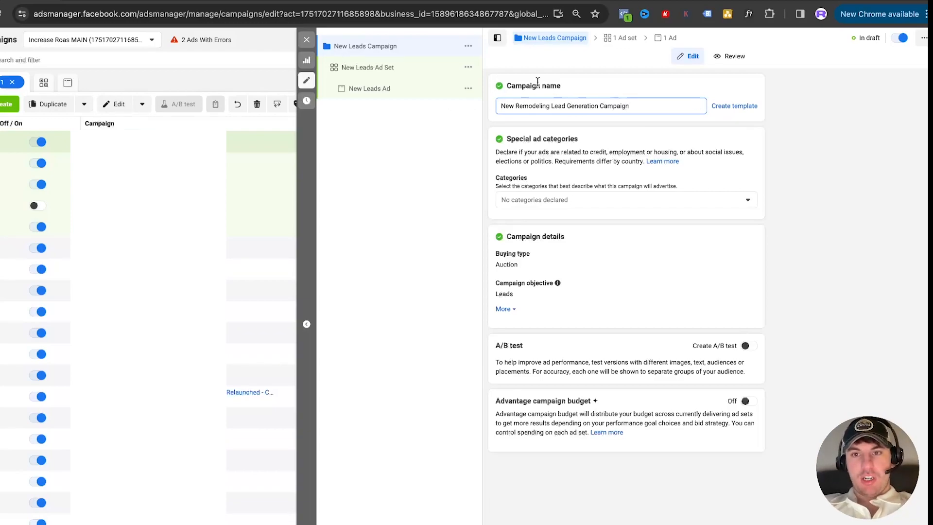
pyautogui.click(632, 90)
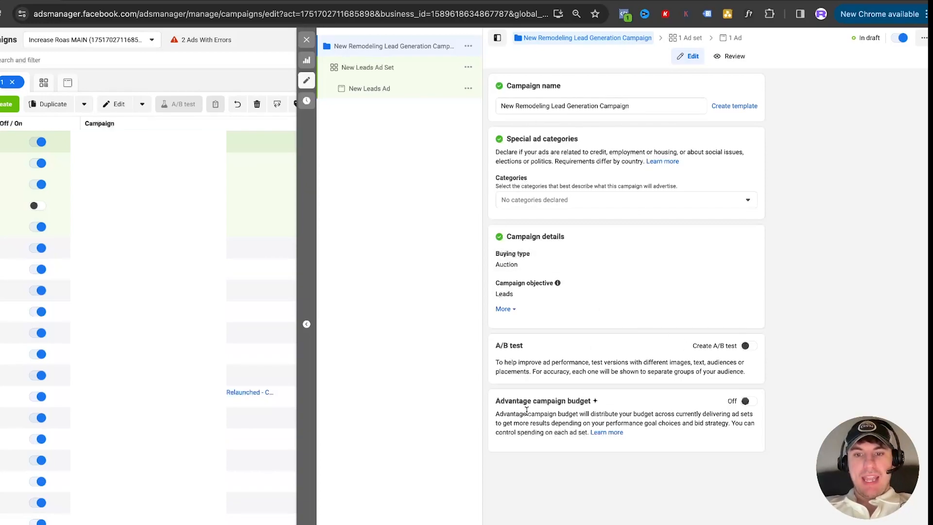
# Turn on the Advantage campaign budget and set the daily budget to $100
pyautogui.moveTo(582, 402)
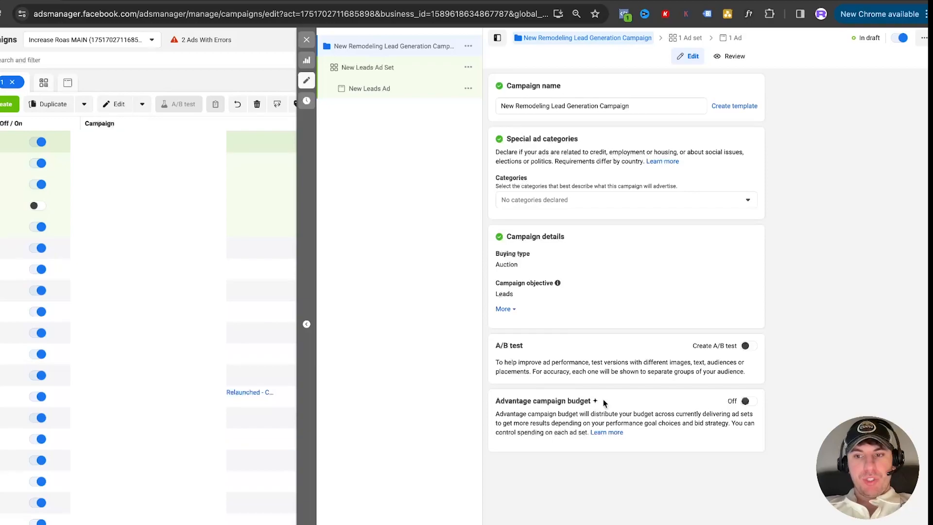
pyautogui.click(746, 401)
pyautogui.click(646, 463)
pyautogui.press('BackSpace')
pyautogui.press('BackSpace')
pyautogui.write('100')
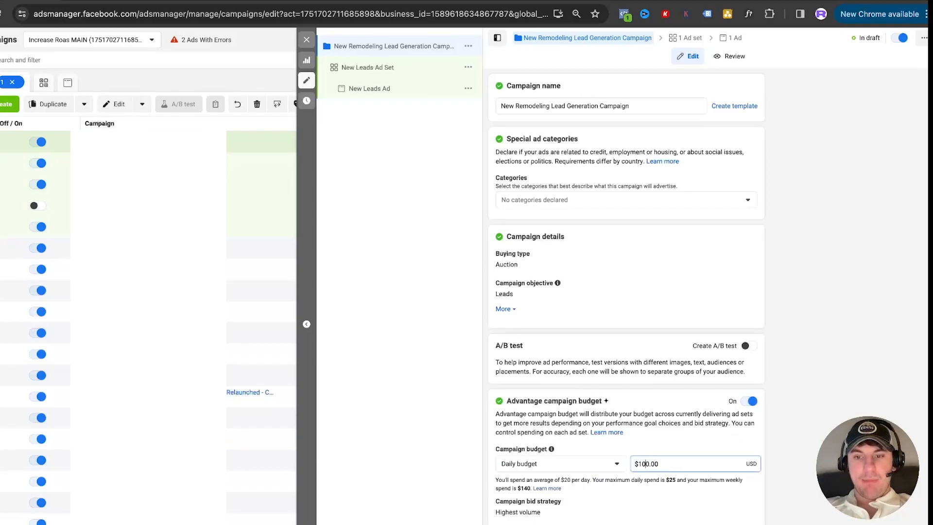
pyautogui.click(641, 430)
# Switch to the Miro funnel board and add a second line reading "$100" to the Campaign box
pyautogui.click(298, 1)
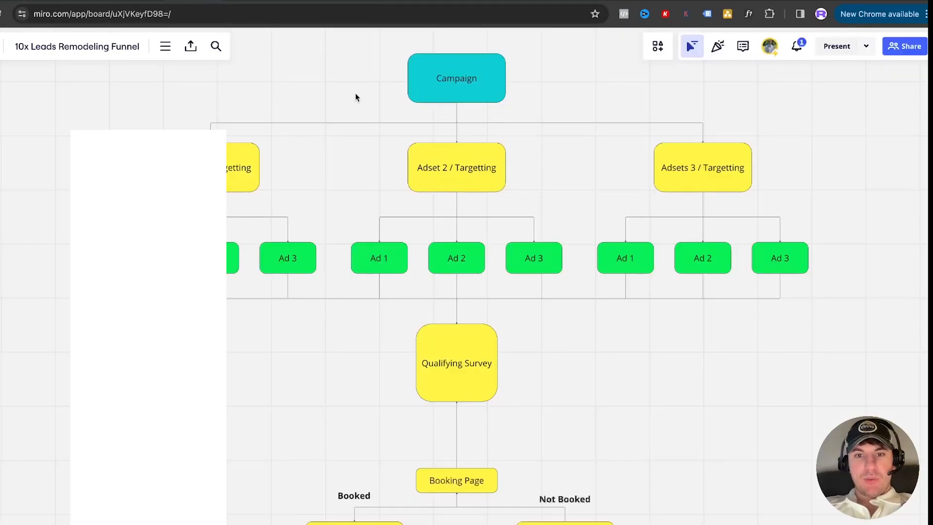
pyautogui.scroll(2, 451, 183)
pyautogui.click(474, 117)
pyautogui.click(479, 117)
pyautogui.press('Return')
pyautogui.write('$100')
pyautogui.click(630, 94)
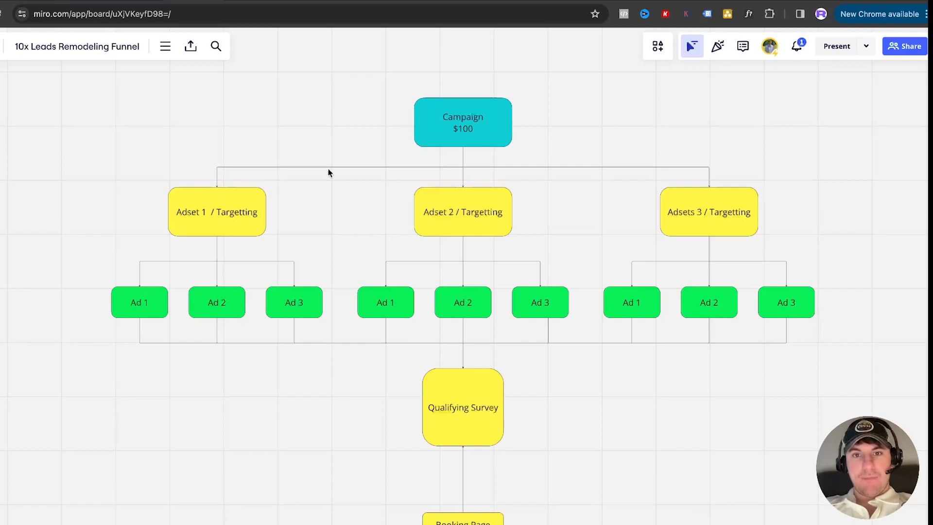
# Delete the "$100" text from the Campaign box
pyautogui.click(474, 126)
pyautogui.press('BackSpace')
pyautogui.press('BackSpace')
pyautogui.press('BackSpace')
pyautogui.press('BackSpace')
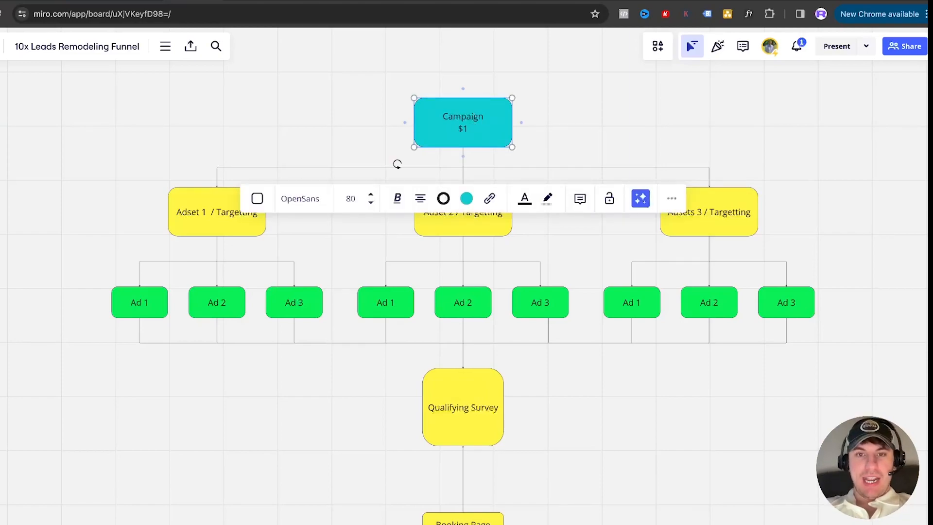
pyautogui.click(543, 130)
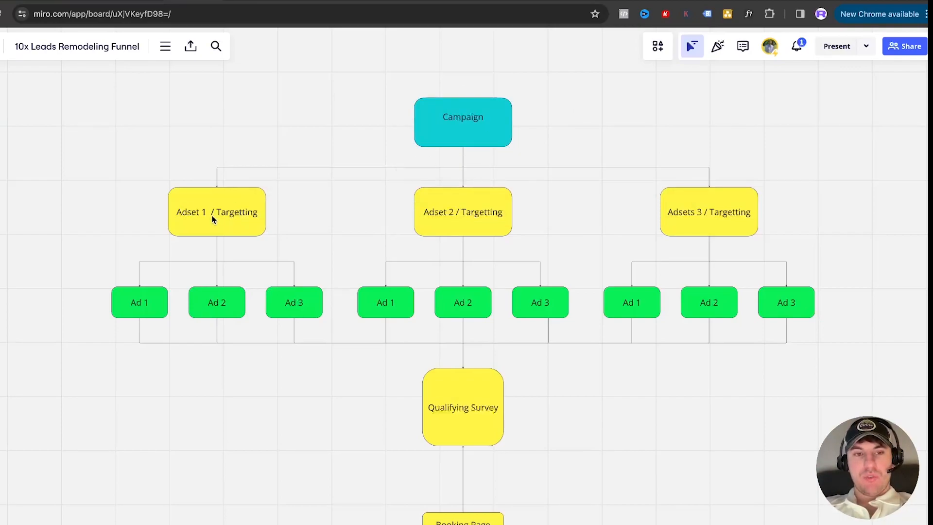
# Switch back to Ads Manager, turn off the Advantage campaign budget and open the New Leads Ad Set for editing
pyautogui.click(124, 0)
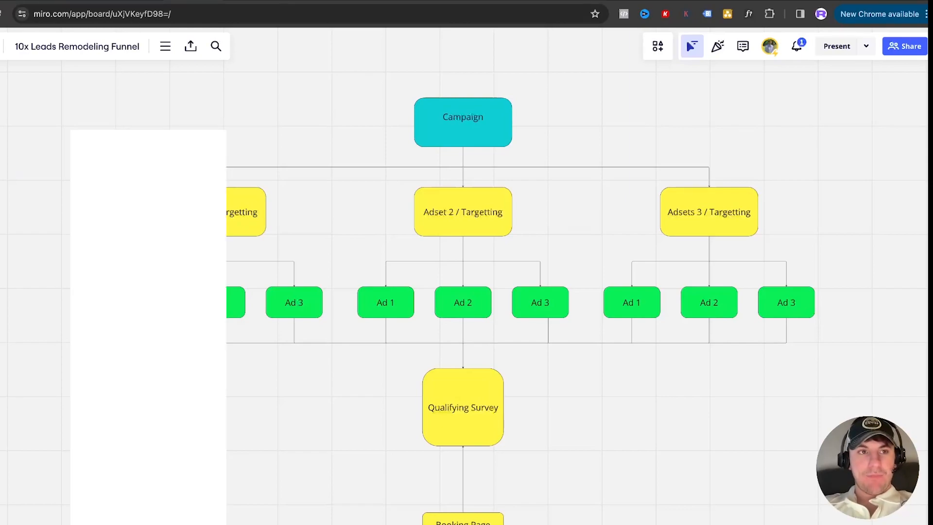
pyautogui.click(27, 1)
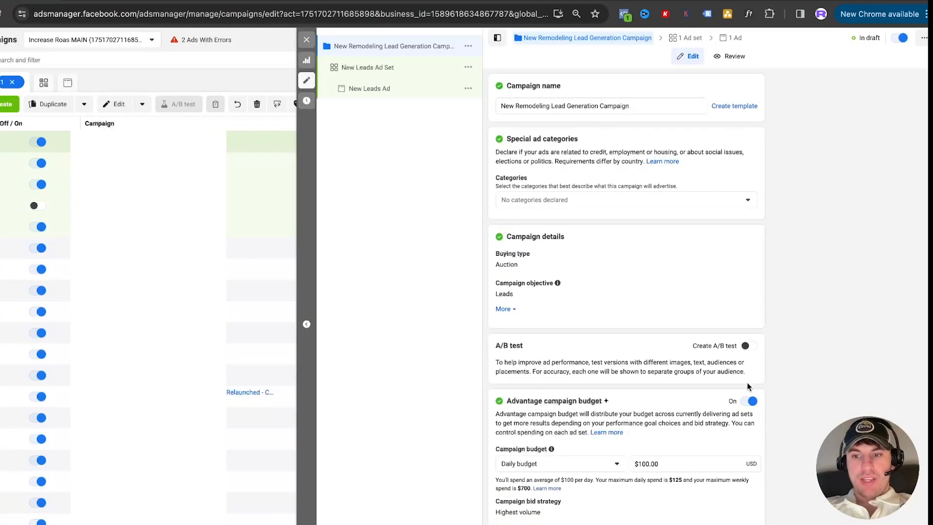
pyautogui.click(362, 68)
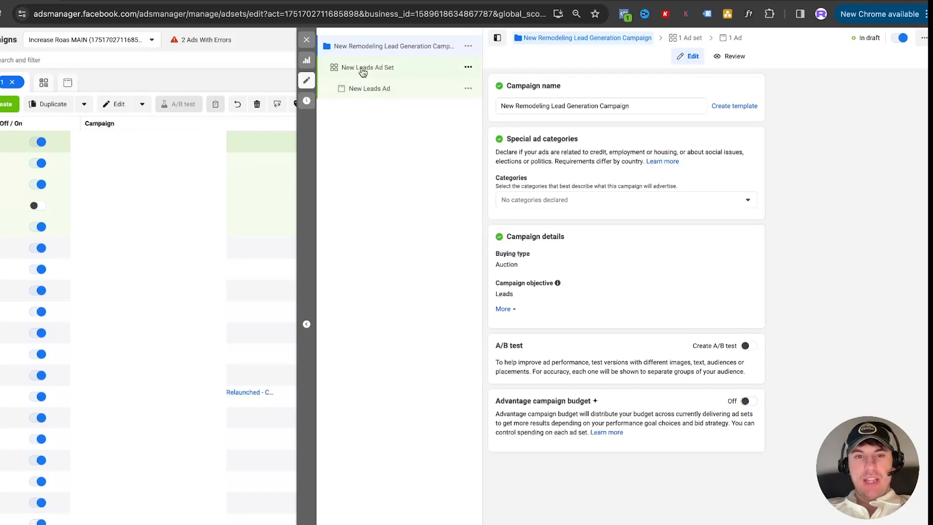
# Rename the New Leads Ad Set as "Wide open"
pyautogui.click(175, 0)
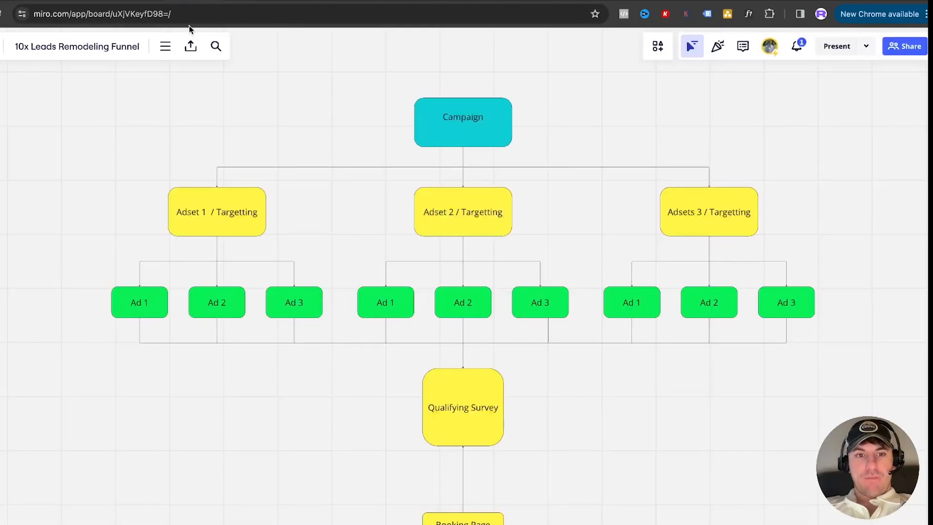
pyautogui.click(28, 1)
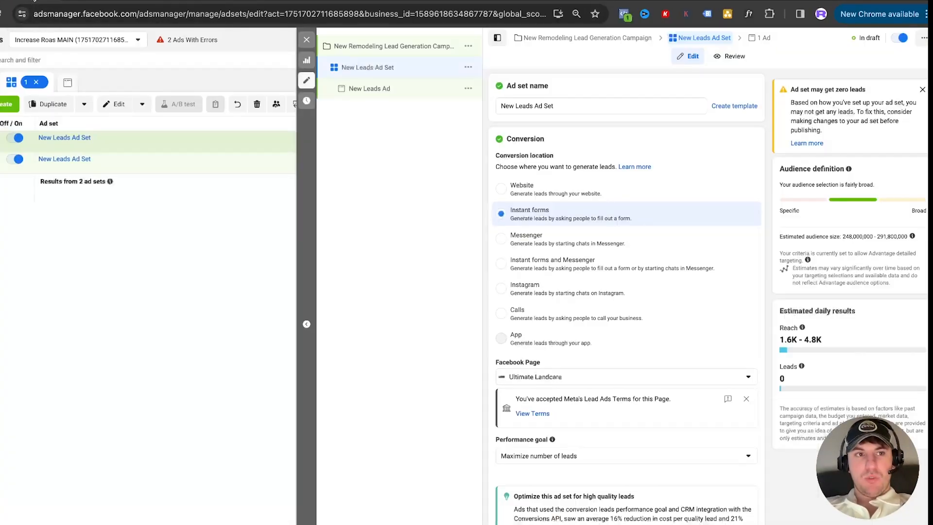
pyautogui.click(575, 105)
pyautogui.write('W')
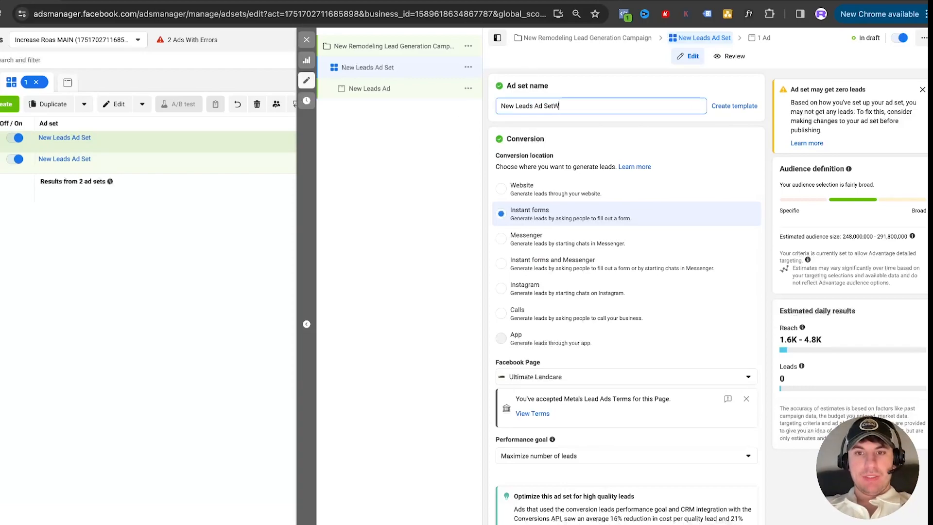
pyautogui.tripleClick(547, 109)
pyautogui.write('Wide open')
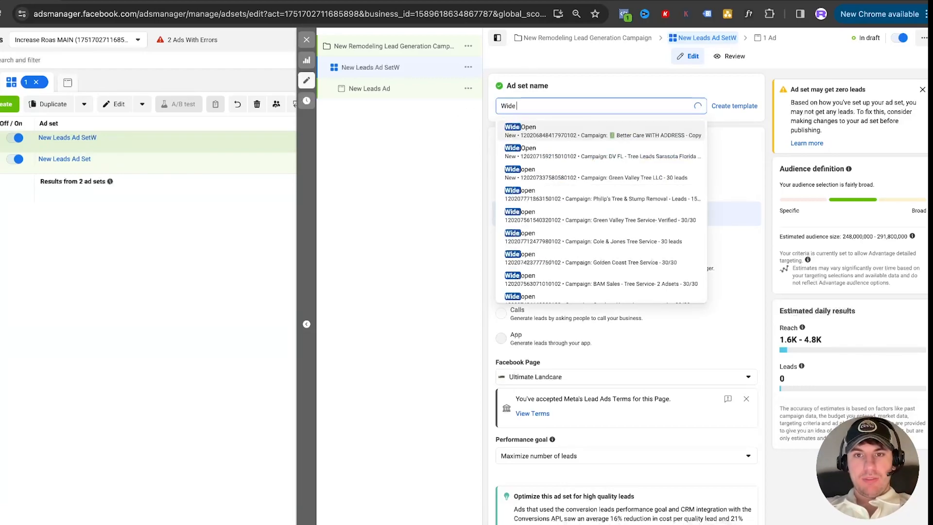
pyautogui.click(614, 89)
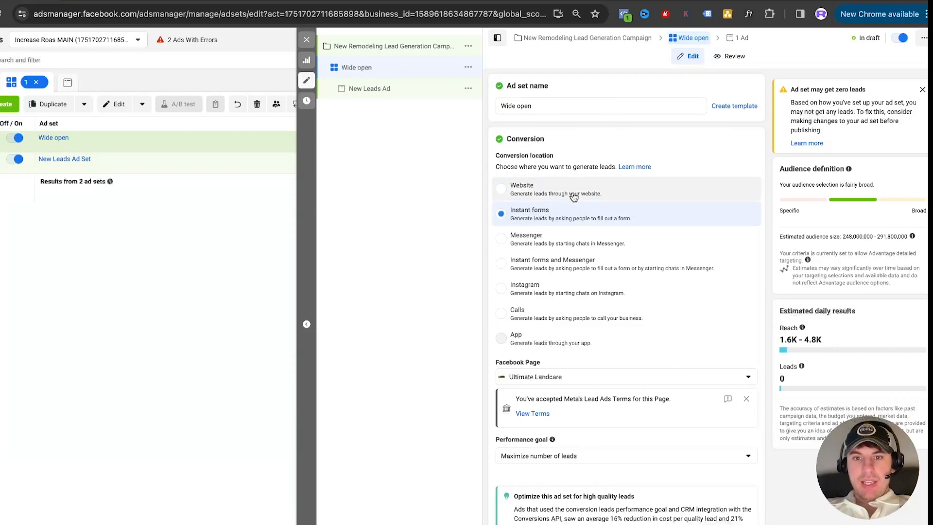
pyautogui.scroll(-1, 569, 192)
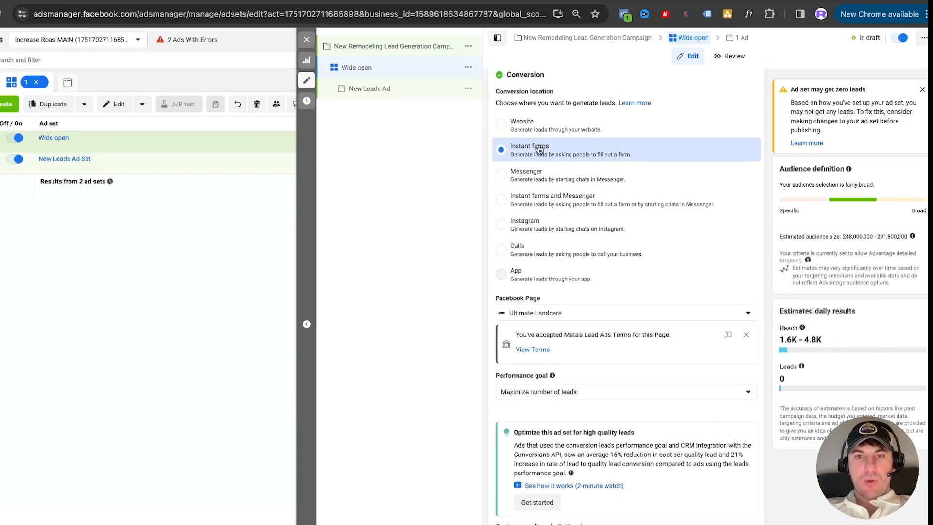
pyautogui.scroll(1, 577, 163)
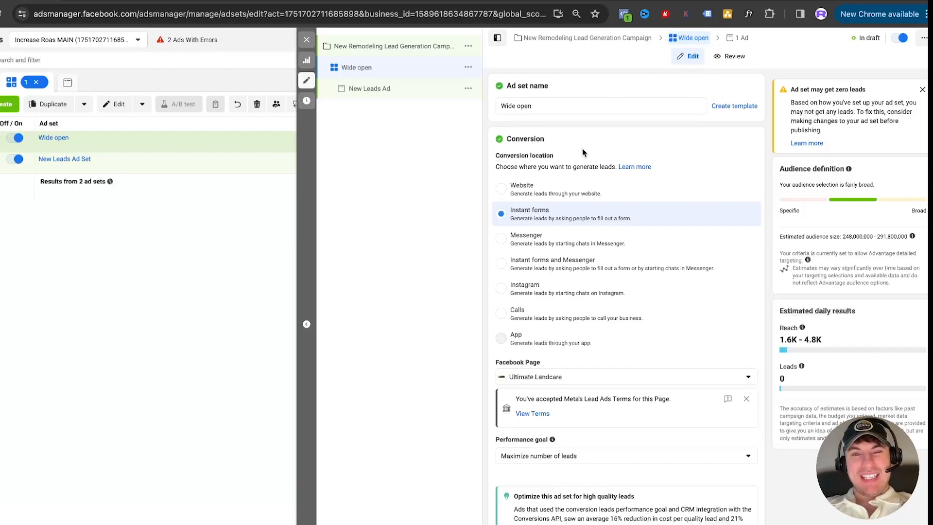
# Set the Wide open ad set's Facebook Page to BuildPro Design
pyautogui.scroll(-2, 625, 262)
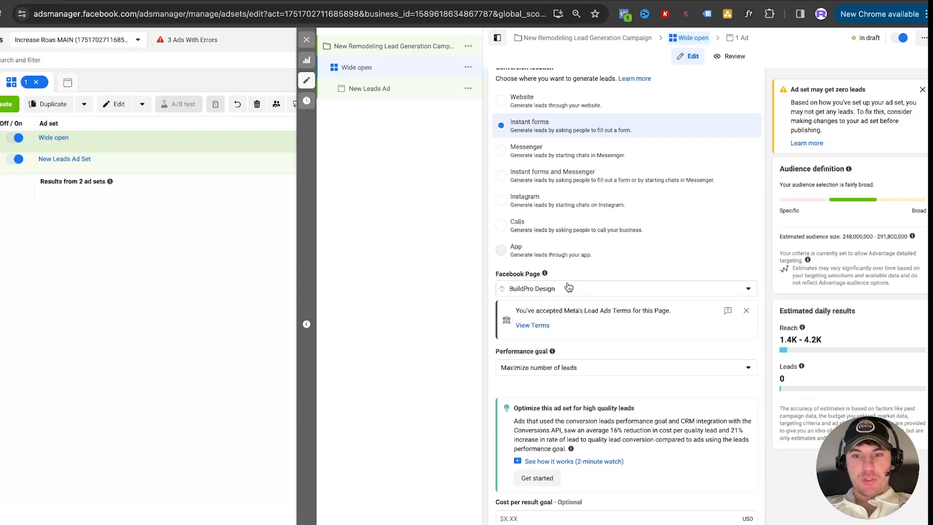
pyautogui.scroll(-1, 574, 279)
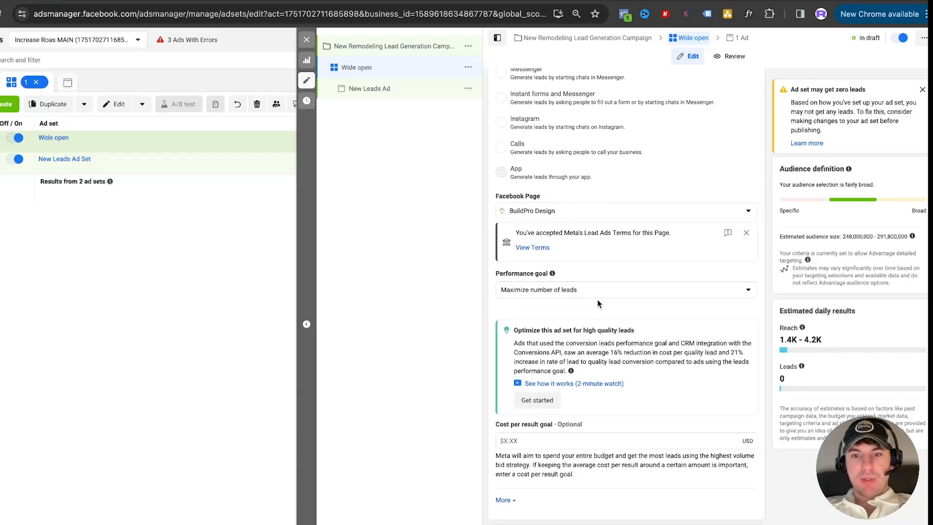
pyautogui.scroll(-2, 597, 300)
pyautogui.scroll(-4, 602, 287)
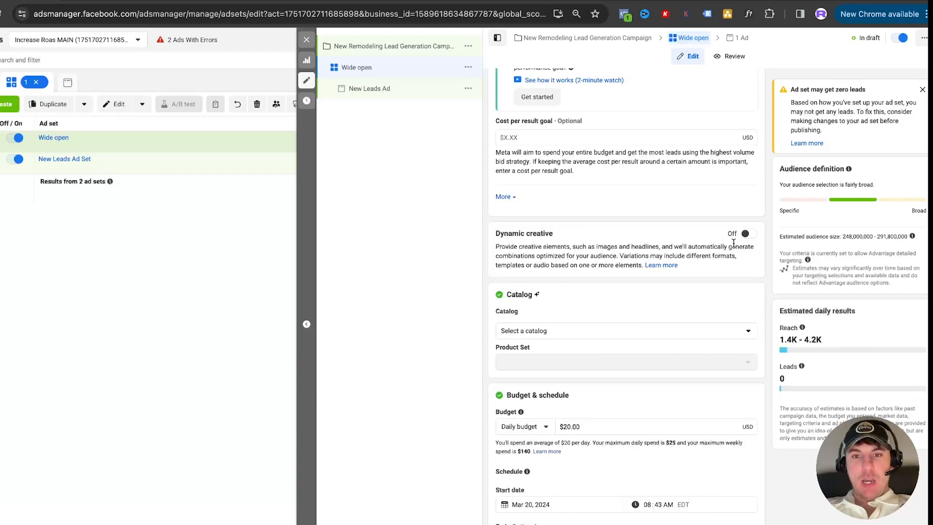
# Examine the ad set's Dynamic creative option and check the campaign structure on the Miro funnel board
pyautogui.moveTo(555, 238); pyautogui.dragTo(489, 235)
pyautogui.click(551, 231)
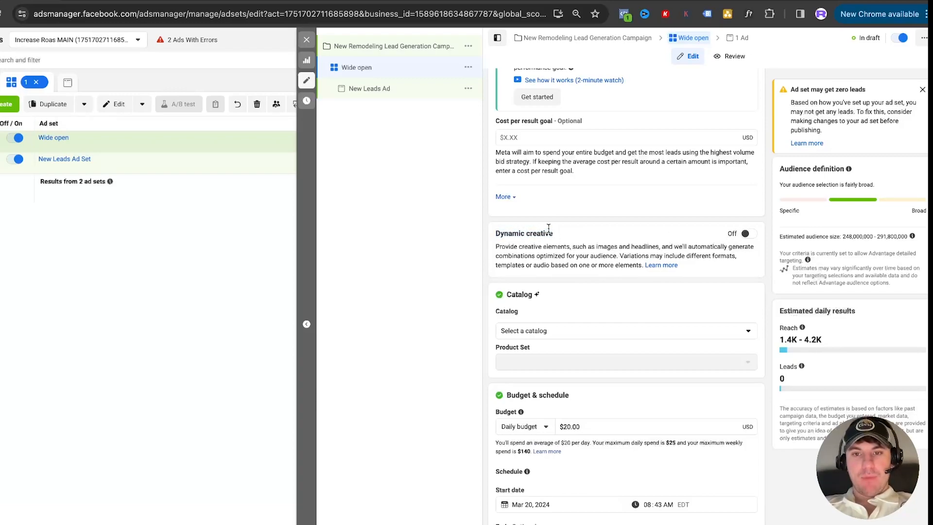
pyautogui.click(185, 1)
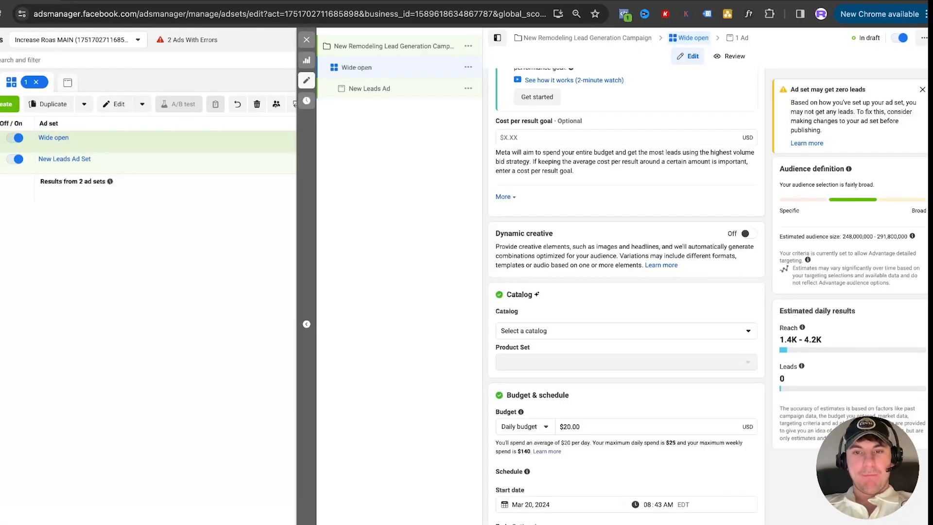
# Back in Ads Manager, set the Wide open ad set's daily budget to $50.00
pyautogui.scroll(-3, 590, 241)
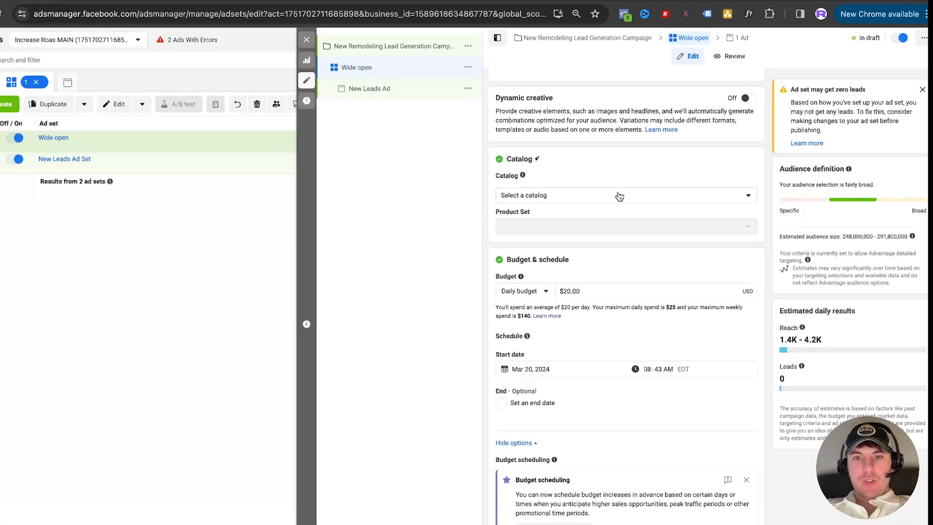
pyautogui.scroll(-3, 626, 234)
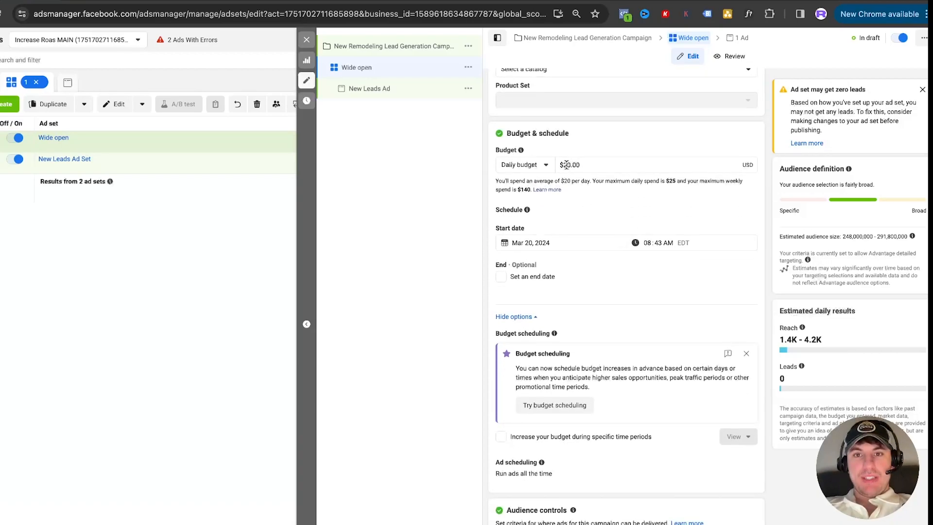
pyautogui.scroll(2, 566, 165)
pyautogui.click(576, 241)
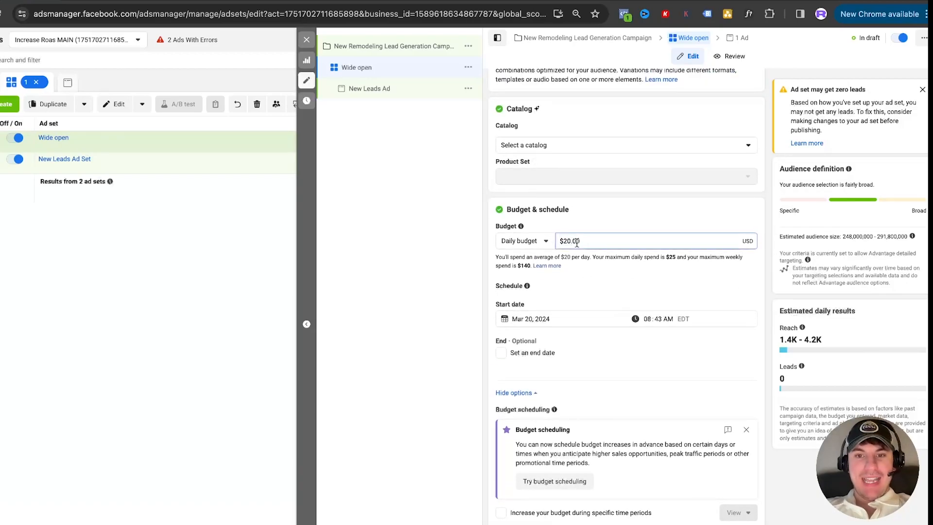
pyautogui.press('BackSpace')
pyautogui.write('5')
pyautogui.click(607, 227)
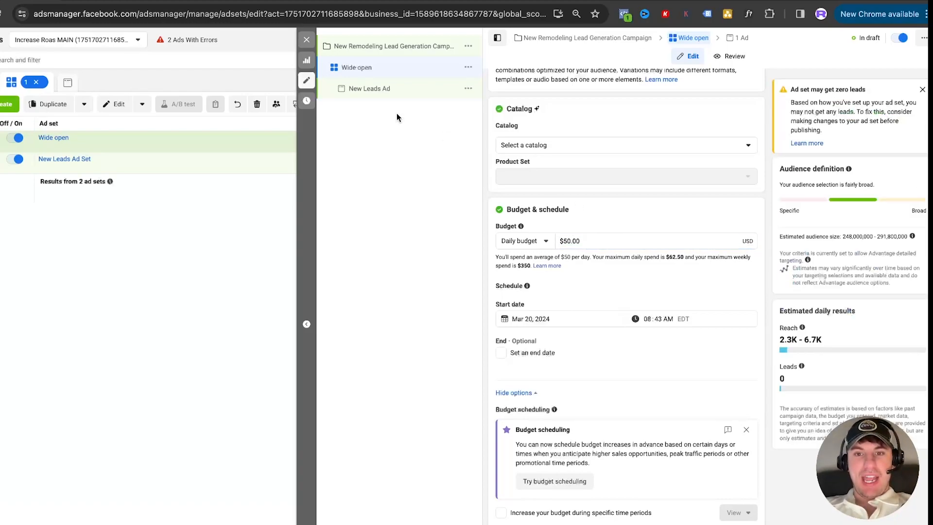
pyautogui.scroll(-2, 640, 237)
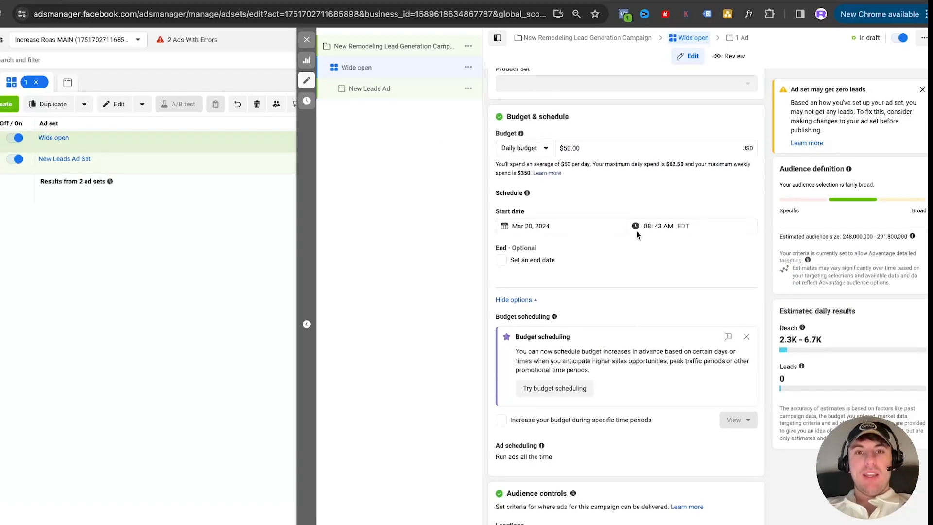
# Schedule the ad set to start on March 21, 2024 at 12:00 AM
pyautogui.click(231, 1)
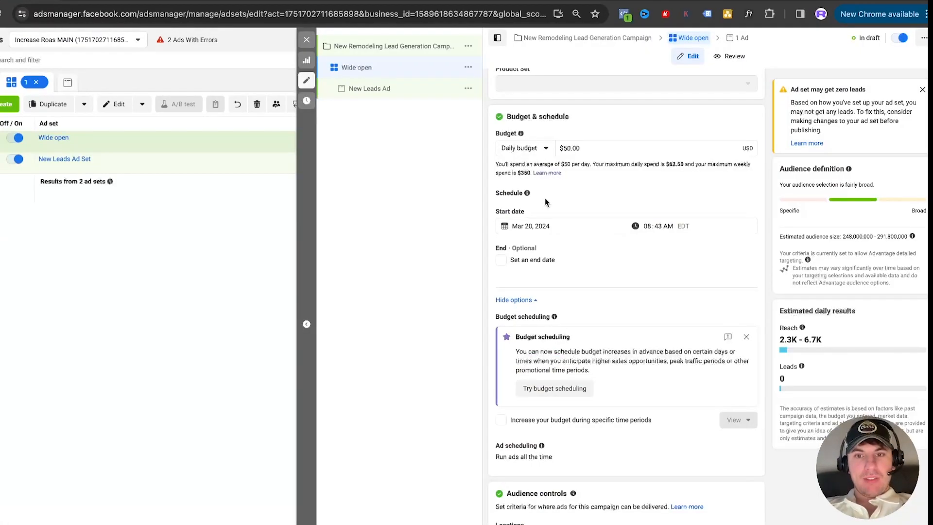
pyautogui.scroll(-1, 613, 220)
pyautogui.click(549, 173)
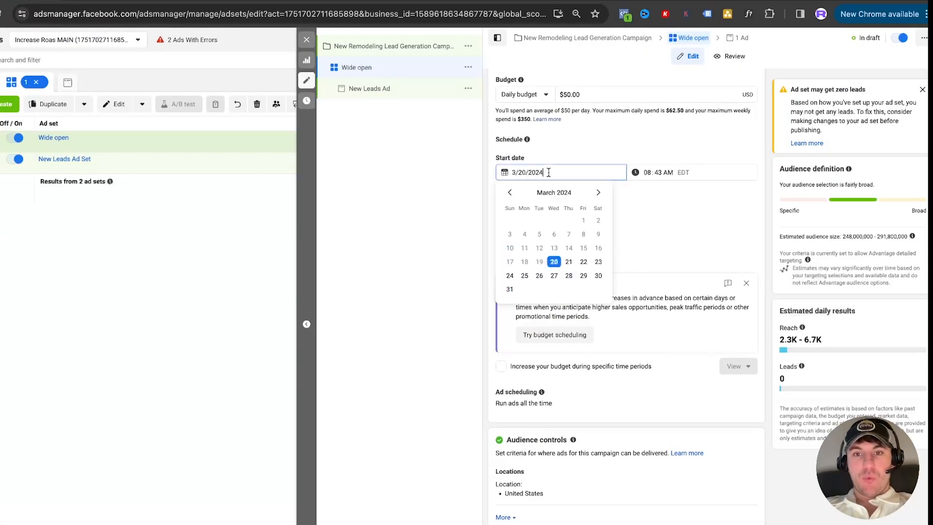
pyautogui.click(568, 261)
pyautogui.click(643, 172)
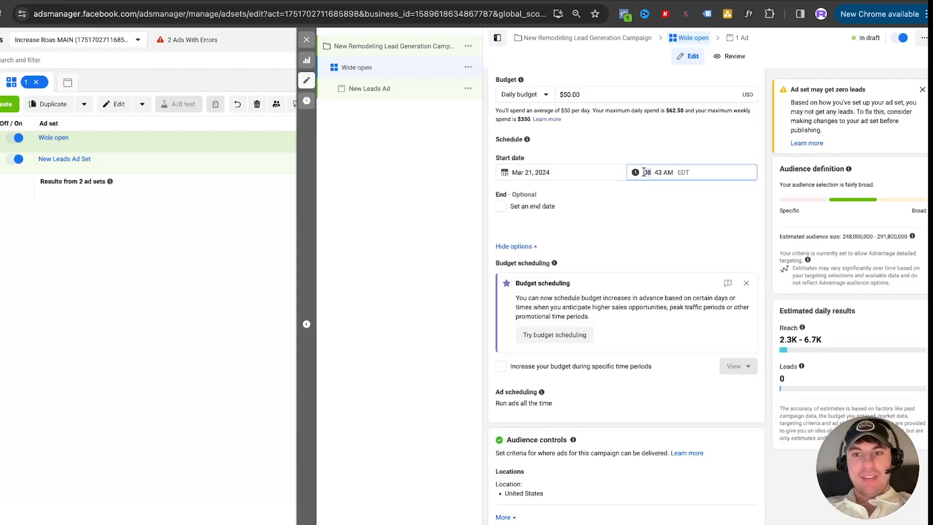
pyautogui.write('1200')
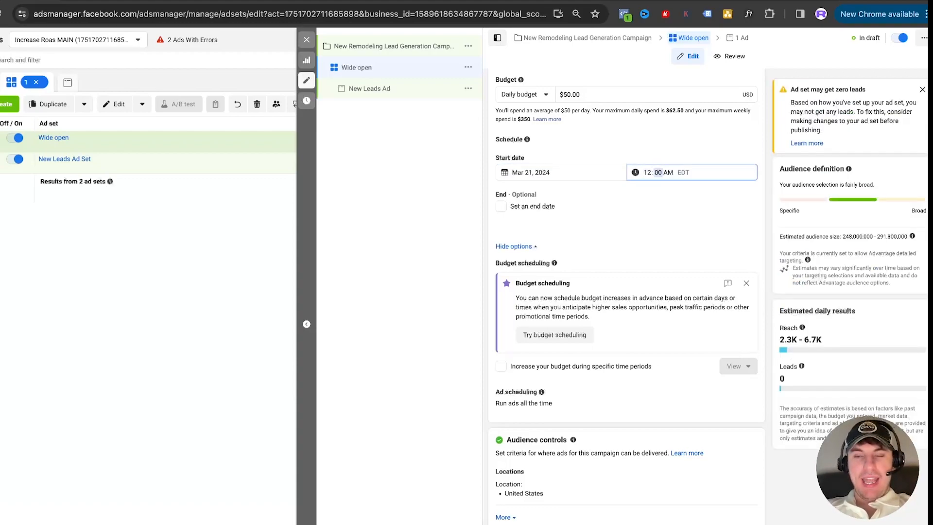
pyautogui.click(647, 147)
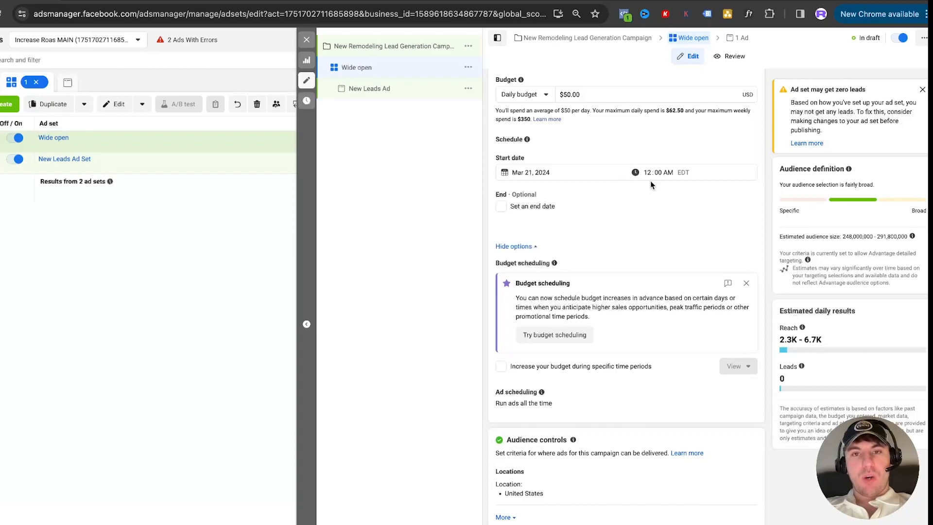
# Change the ad set's start time to 10:00 PM
pyautogui.scroll(1, 612, 148)
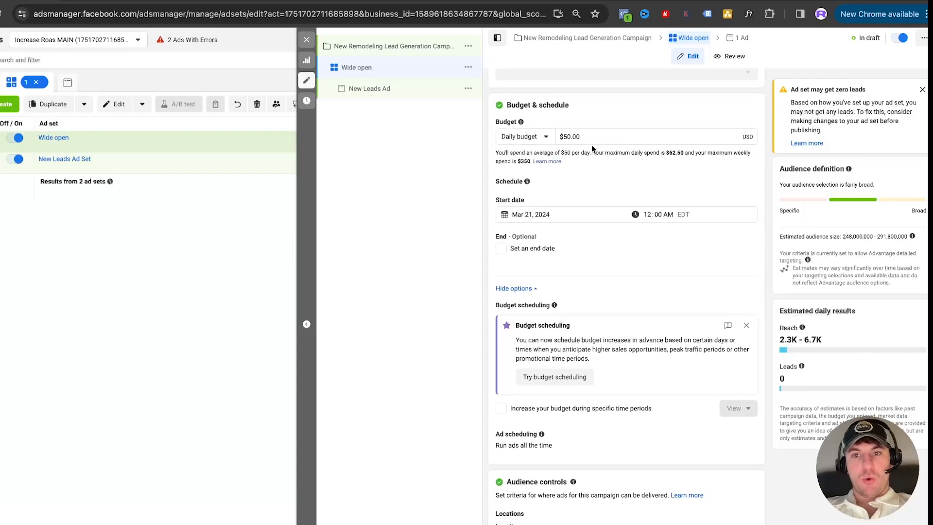
pyautogui.click(647, 215)
pyautogui.write('10:')
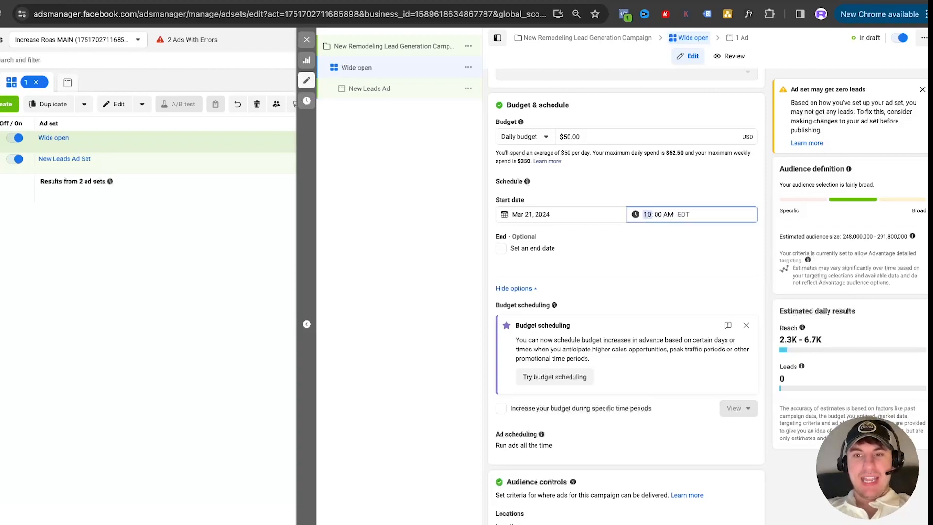
pyautogui.write('00')
pyautogui.click(653, 191)
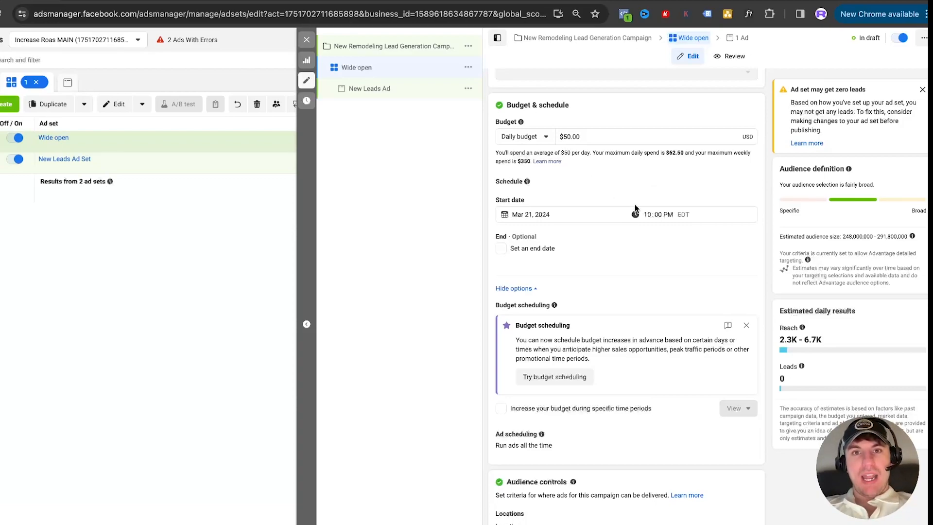
# Set the ad set's start time back to 12:00 AM
pyautogui.click(647, 214)
pyautogui.write('12')
pyautogui.press('Tab')
pyautogui.press('Tab')
pyautogui.write('a')
pyautogui.click(655, 199)
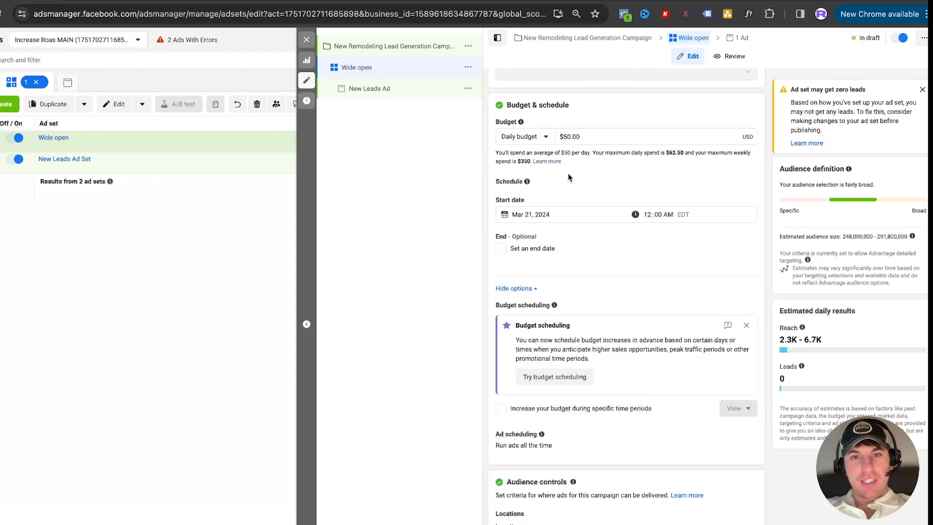
# Dismiss the budget scheduling suggestion in the ad set's schedule options
pyautogui.scroll(-3, 569, 177)
pyautogui.scroll(3, 567, 174)
pyautogui.scroll(-4, 568, 174)
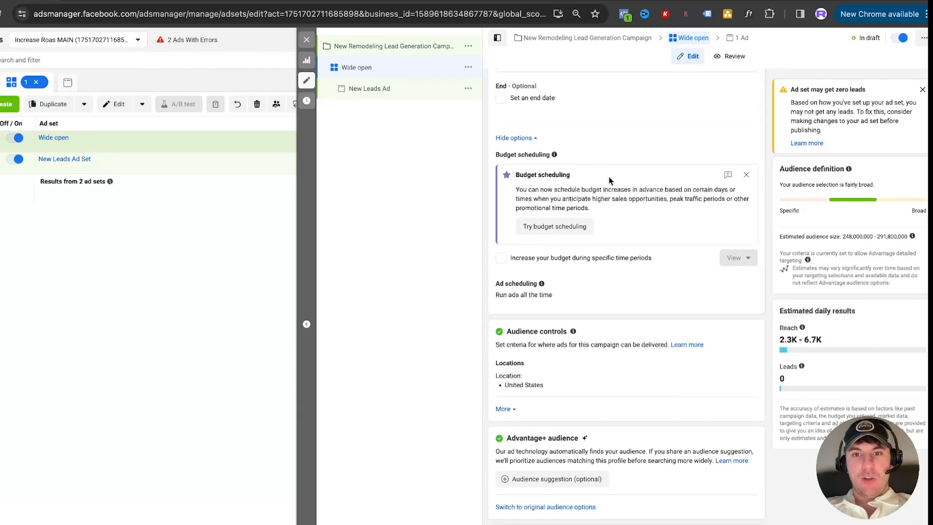
pyautogui.click(746, 174)
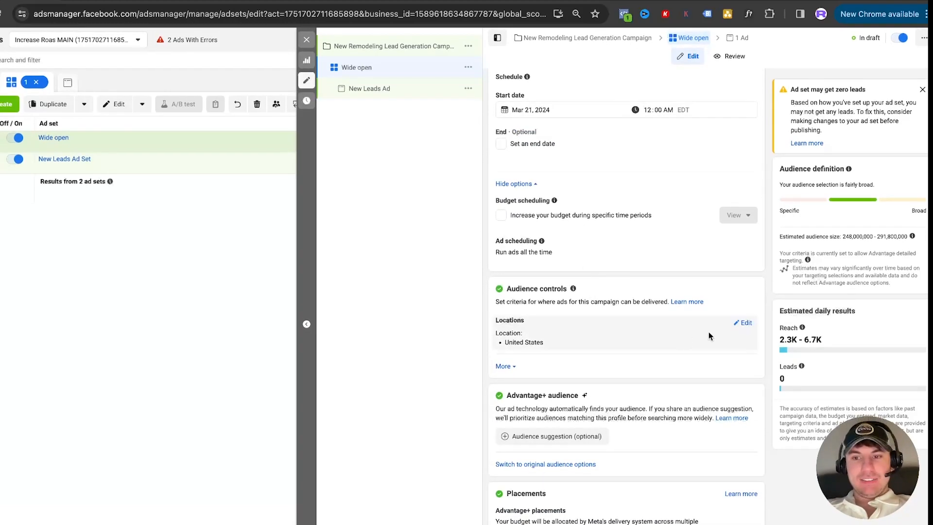
# Replace the United States in the audience locations with the city of Auburn Hills, Michigan
pyautogui.click(743, 322)
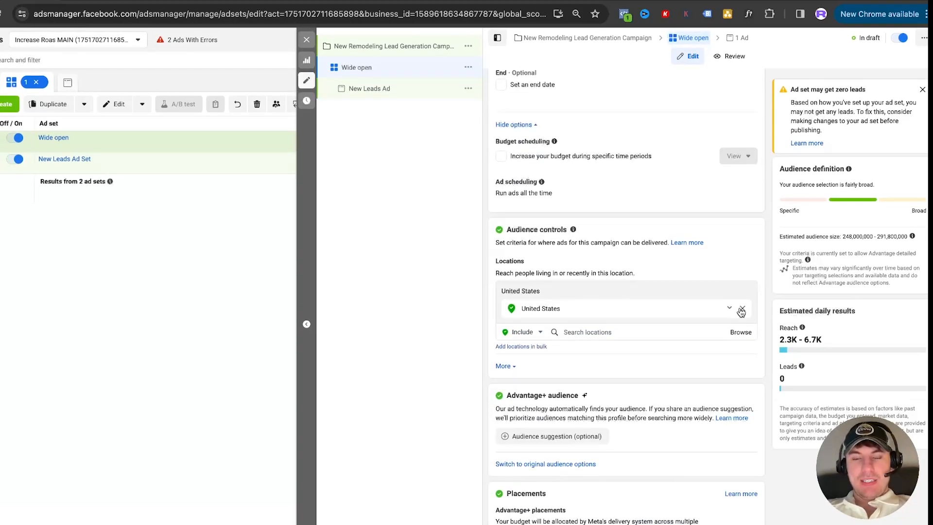
pyautogui.click(741, 308)
pyautogui.click(607, 312)
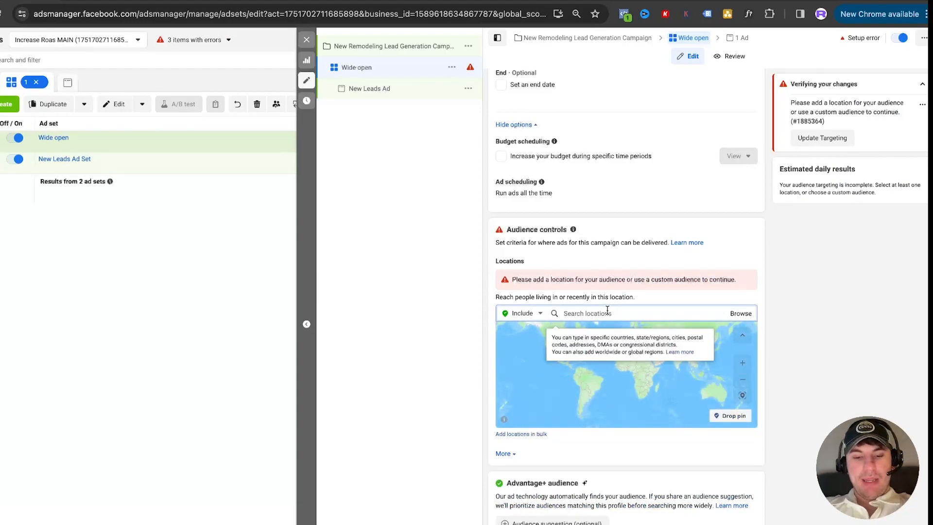
pyautogui.write('auburn hills')
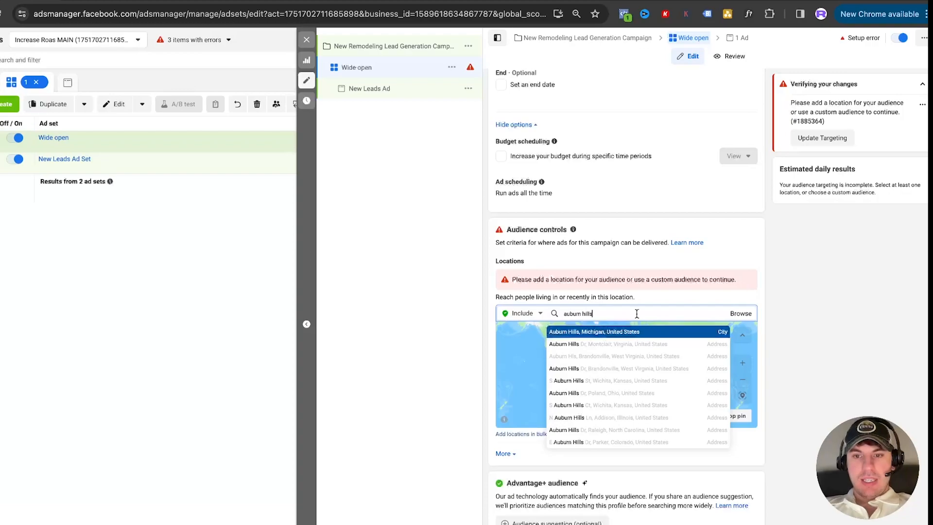
pyautogui.click(607, 333)
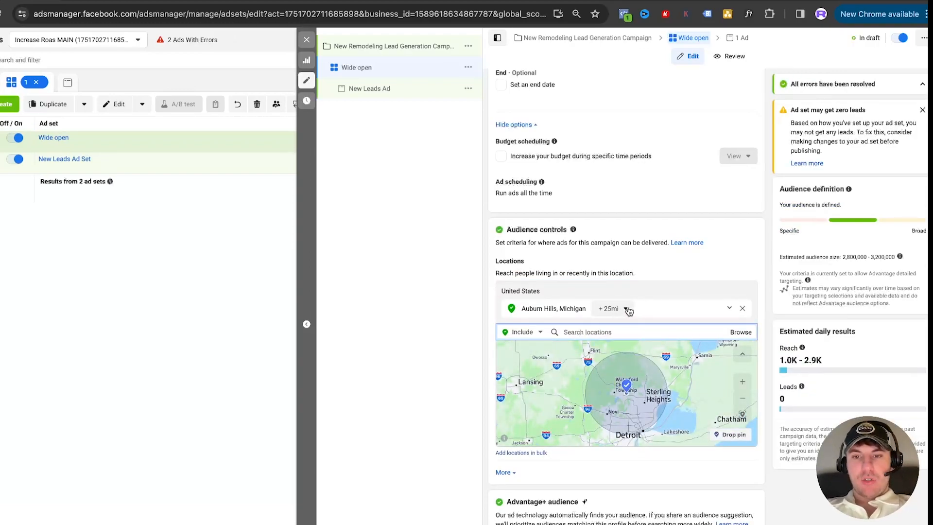
# Reduce the radius around Auburn Hills to 11 miles
pyautogui.scroll(-2, 650, 286)
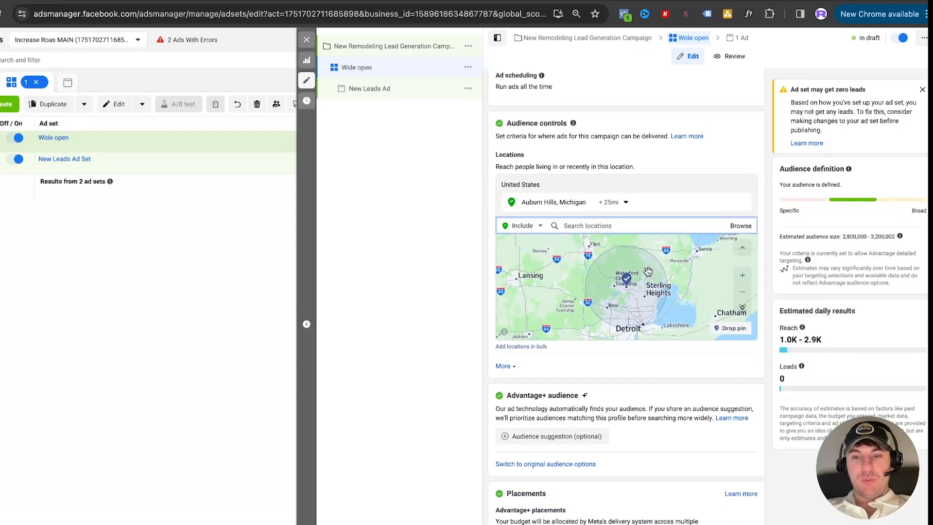
pyautogui.click(612, 202)
pyautogui.moveTo(622, 260); pyautogui.dragTo(614, 261)
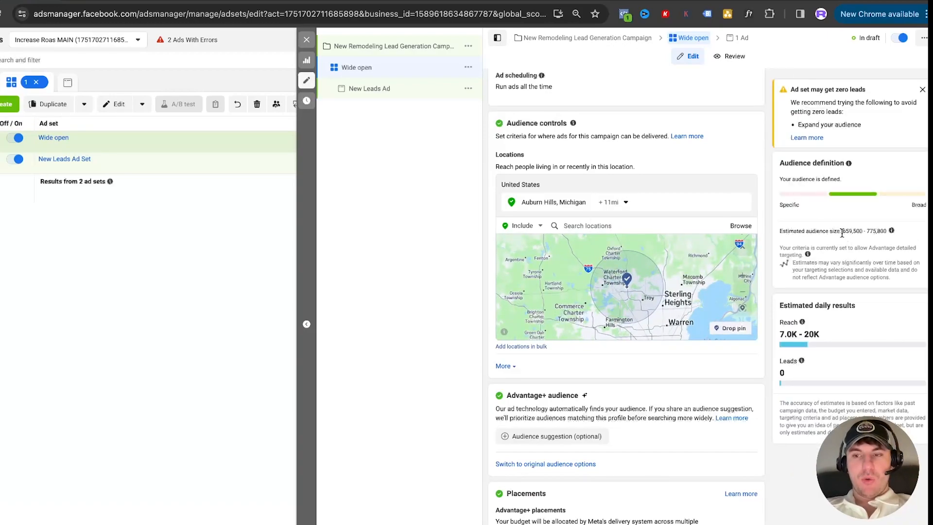
# Examine the estimated audience size for the targeted area and review the city radius setting
pyautogui.moveTo(867, 232); pyautogui.dragTo(892, 235)
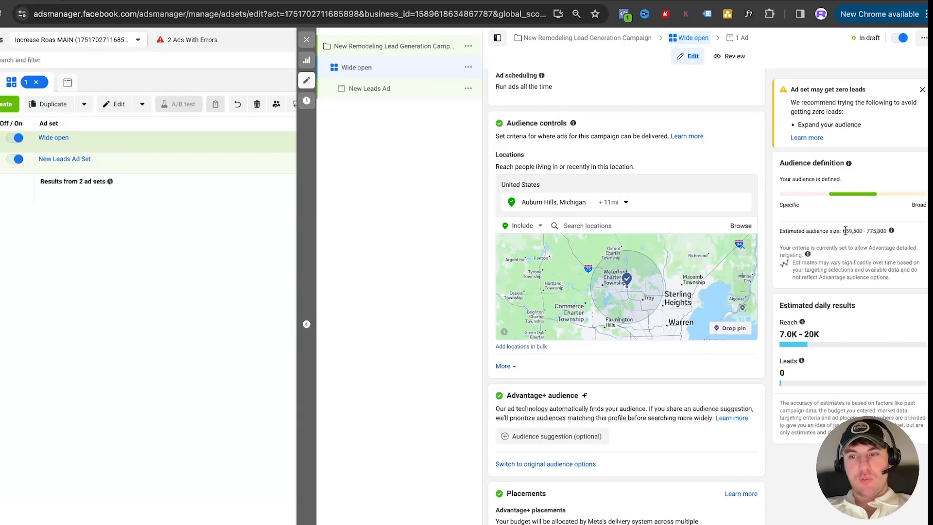
pyautogui.moveTo(842, 232); pyautogui.dragTo(887, 235)
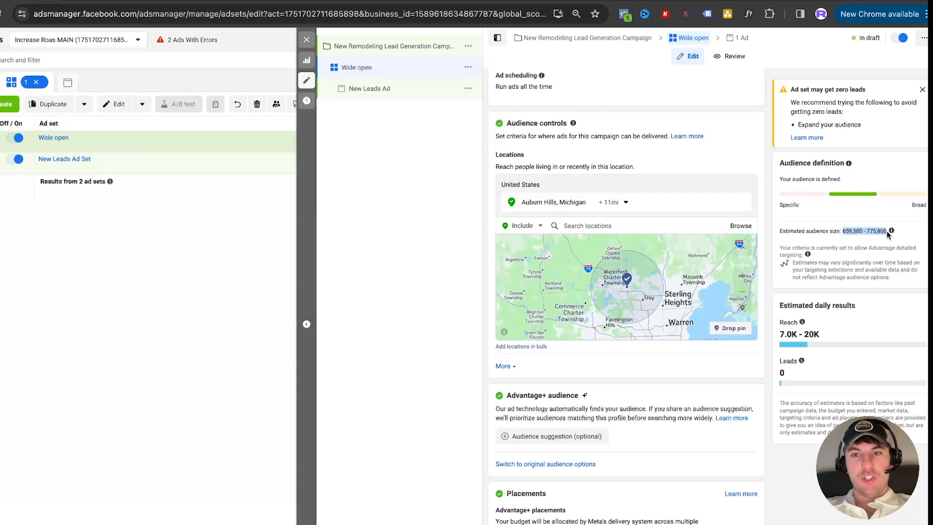
pyautogui.click(862, 216)
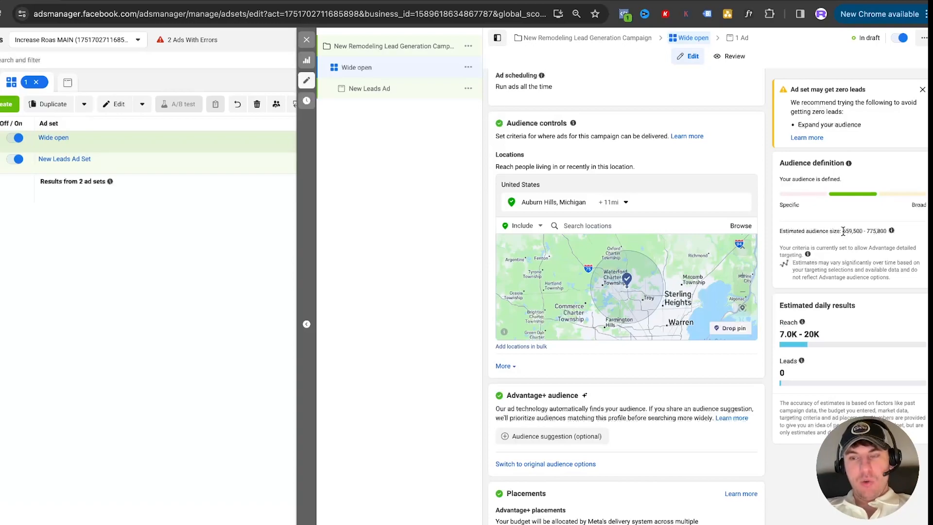
pyautogui.moveTo(843, 231); pyautogui.dragTo(893, 235)
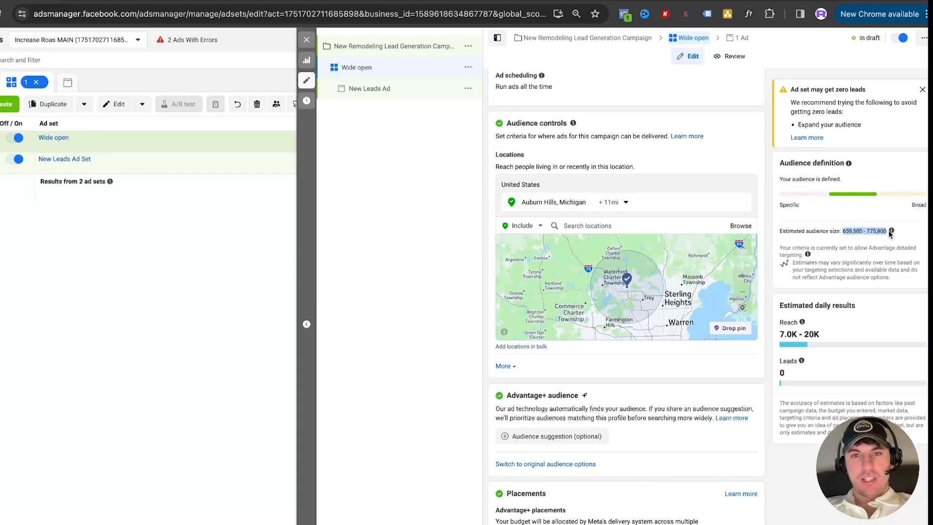
pyautogui.click(863, 221)
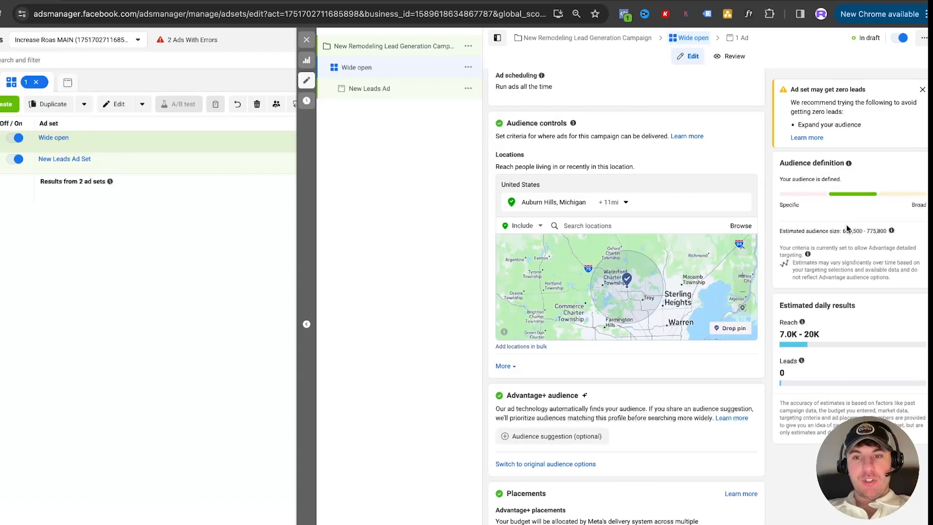
pyautogui.click(624, 202)
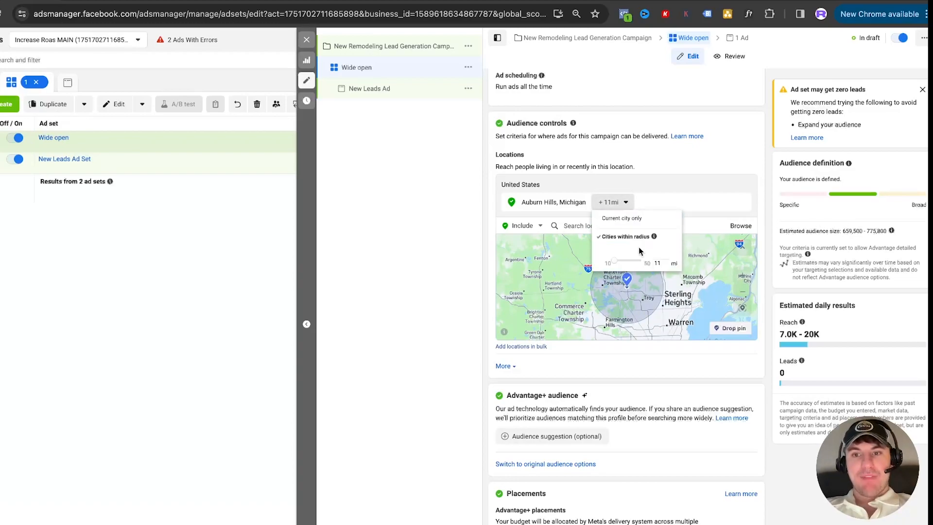
pyautogui.click(829, 229)
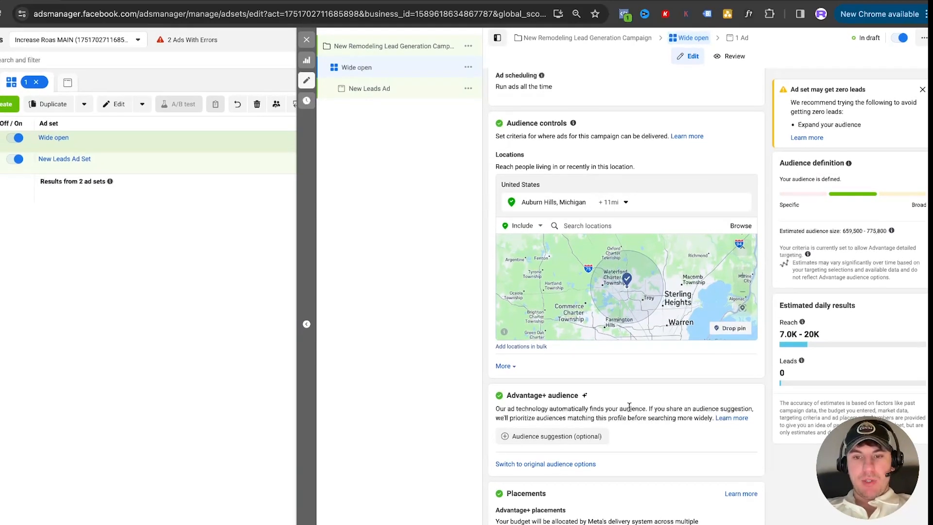
# Switch the Wide open ad set from Advantage+ audience to the original audience options
pyautogui.click(538, 465)
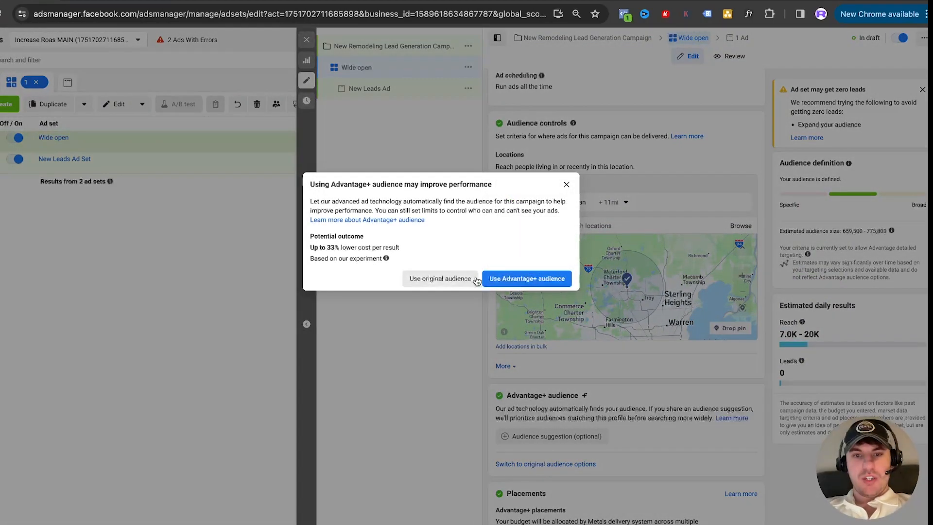
pyautogui.click(450, 284)
pyautogui.scroll(-3, 594, 277)
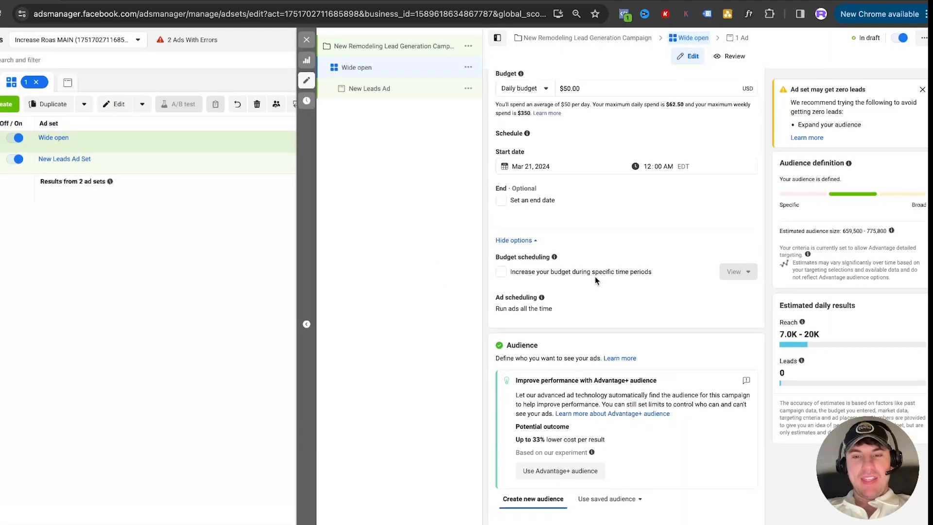
pyautogui.scroll(-8, 595, 280)
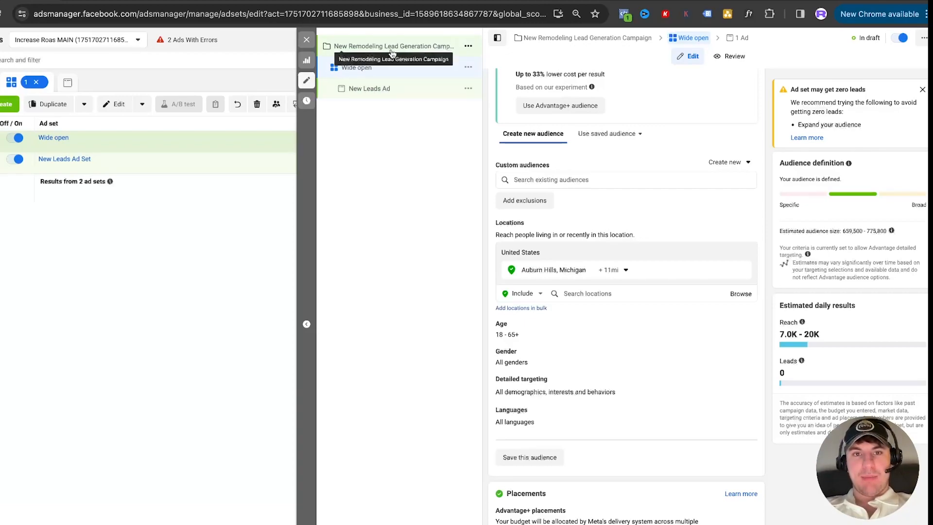
# Duplicate the Wide open ad set and its copy so the campaign holds two additional ad sets
pyautogui.click(468, 67)
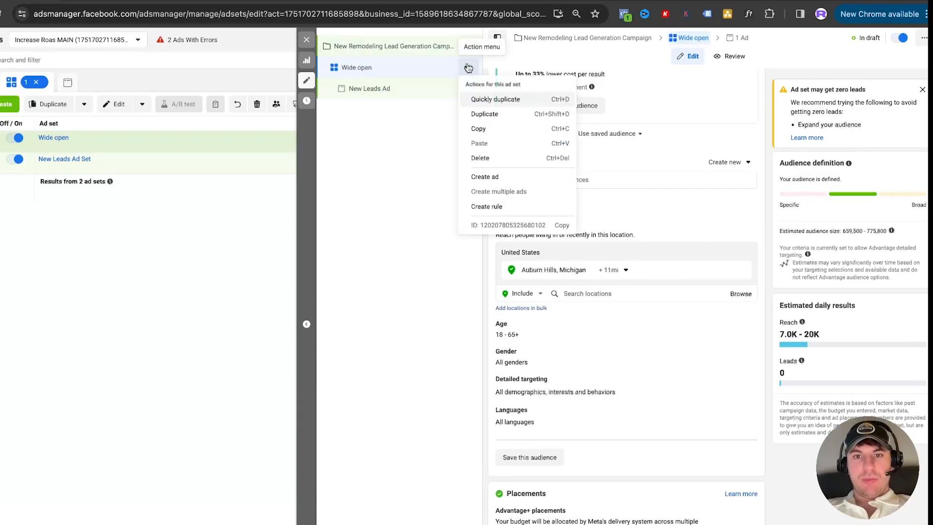
pyautogui.click(492, 100)
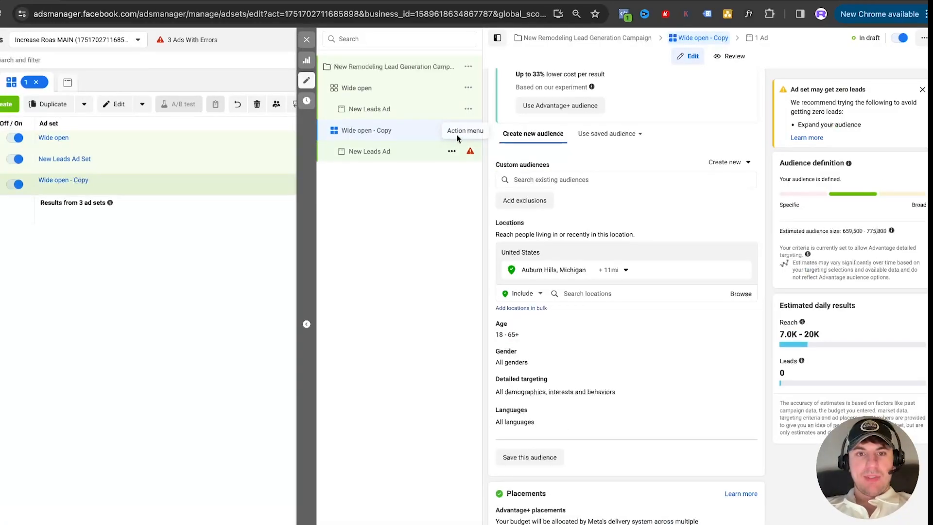
pyautogui.click(469, 131)
pyautogui.click(493, 162)
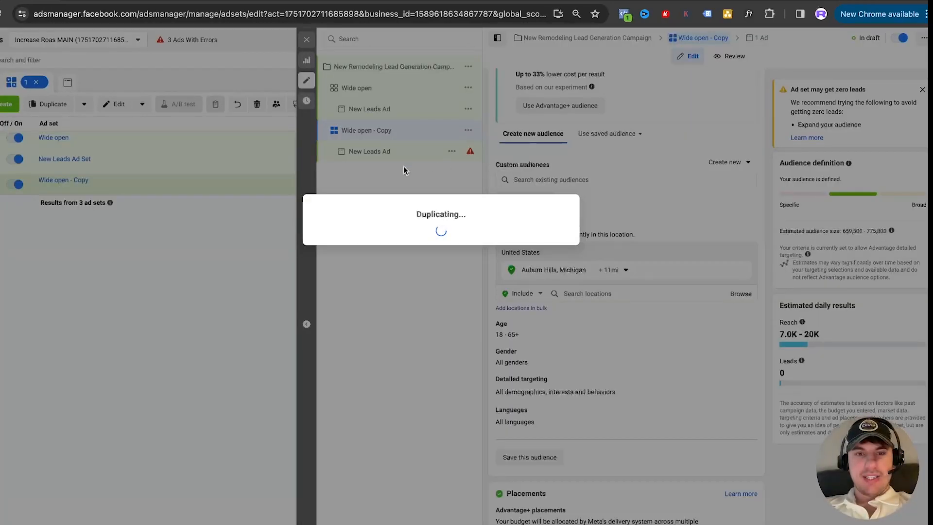
# Rename the ad set "Wide open - Copy 2" as "Interest 1"
pyautogui.scroll(15, 578, 181)
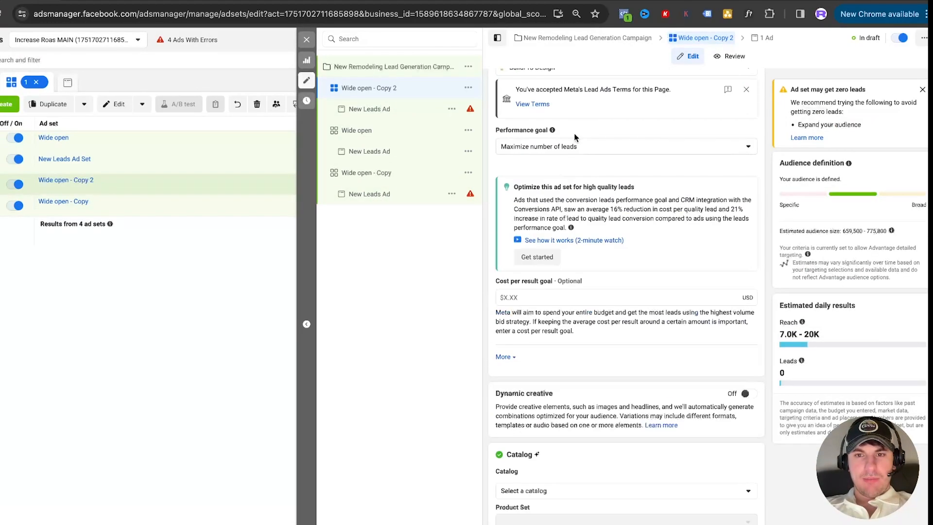
pyautogui.moveTo(559, 105); pyautogui.dragTo(509, 103)
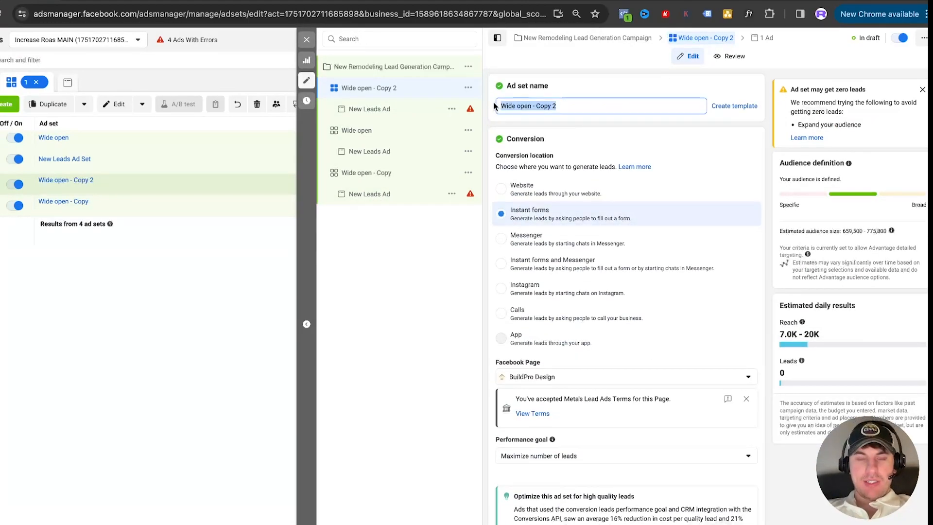
pyautogui.write('Interest 1')
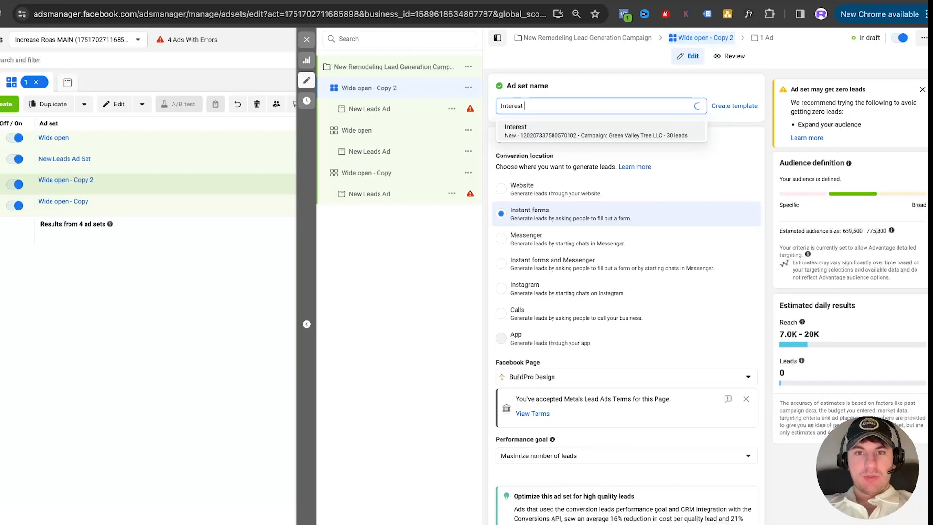
pyautogui.click(612, 74)
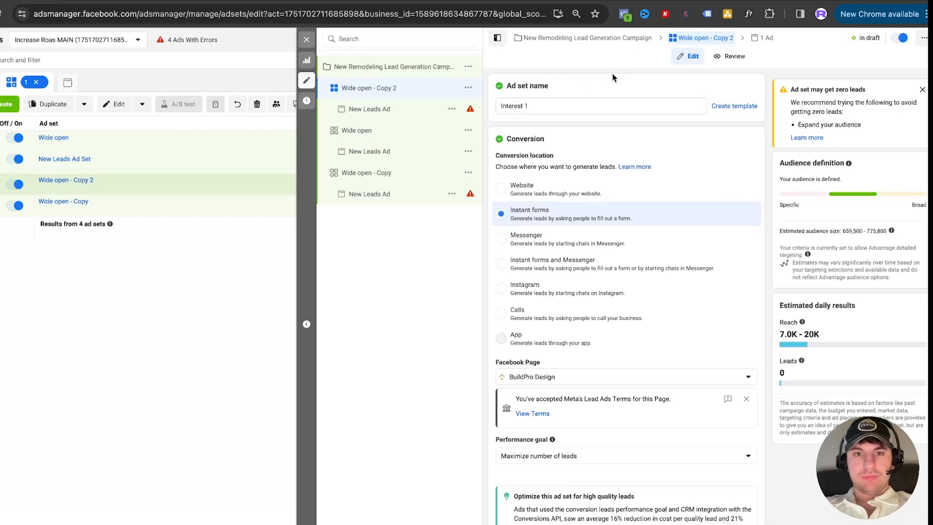
# Rename the ad set "Wide open - Copy" as "Bulk Interest"
pyautogui.click(374, 171)
pyautogui.moveTo(545, 106); pyautogui.dragTo(502, 105)
pyautogui.write('Bu')
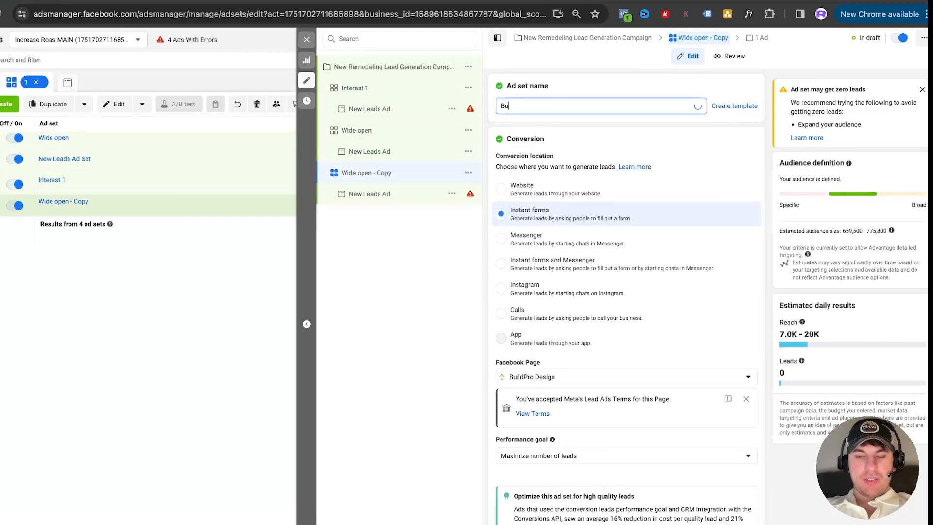
pyautogui.write('lk Interest')
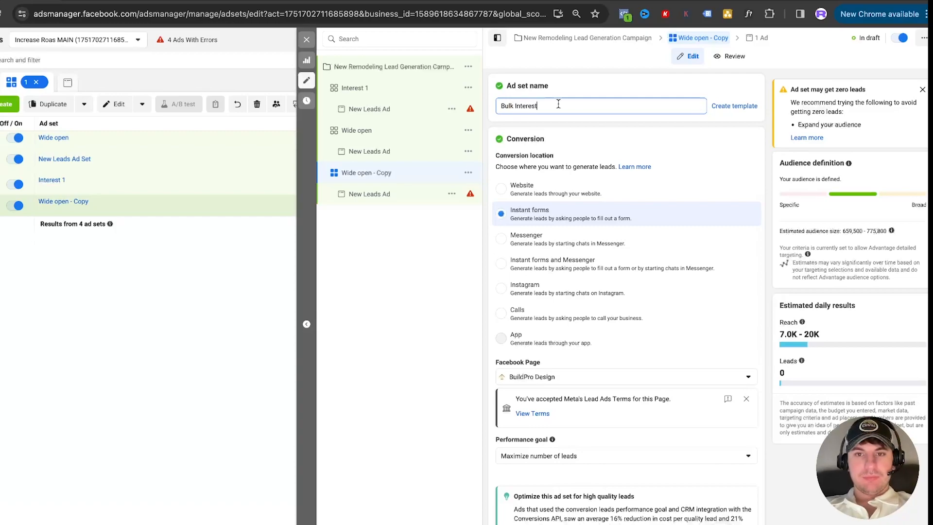
pyautogui.click(601, 78)
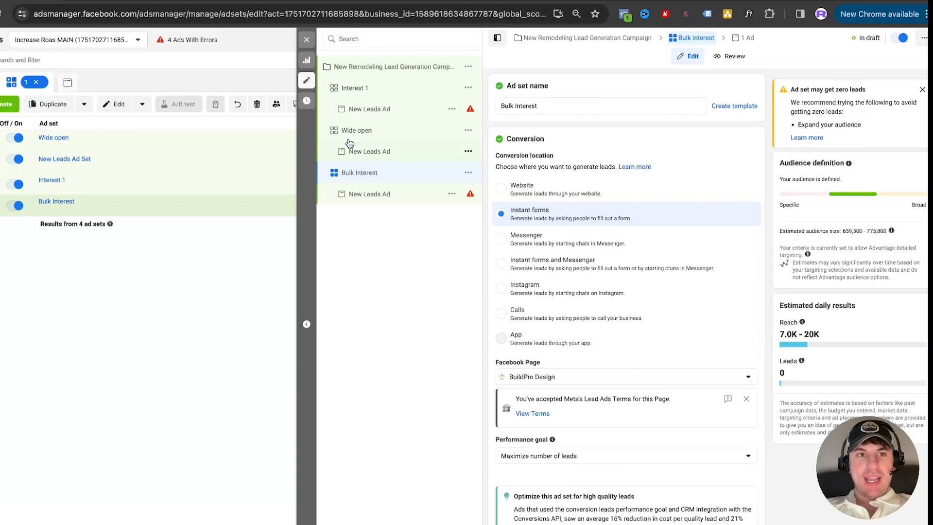
# Check the funnel map in Miro and, back in Ads Manager, make two copies of Interest 1's New Leads Ad in the original campaign
pyautogui.click(183, 2)
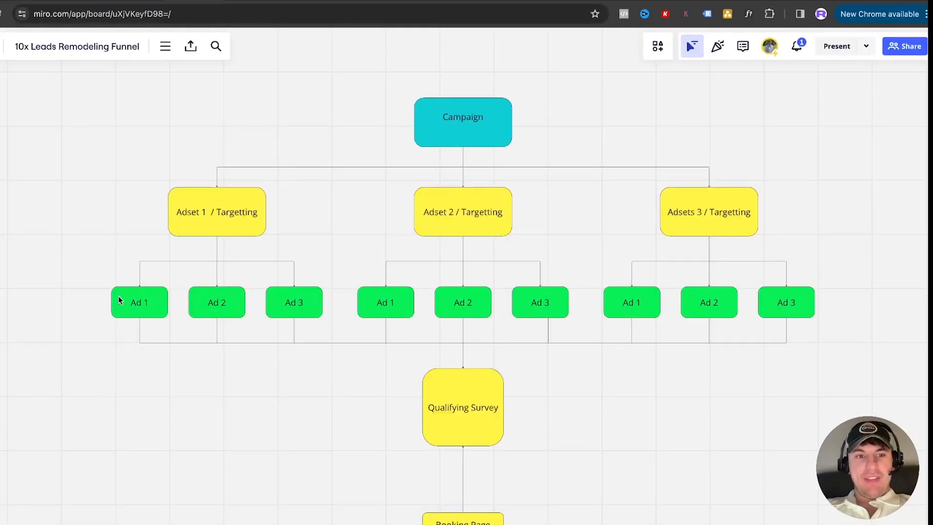
pyautogui.click(67, 2)
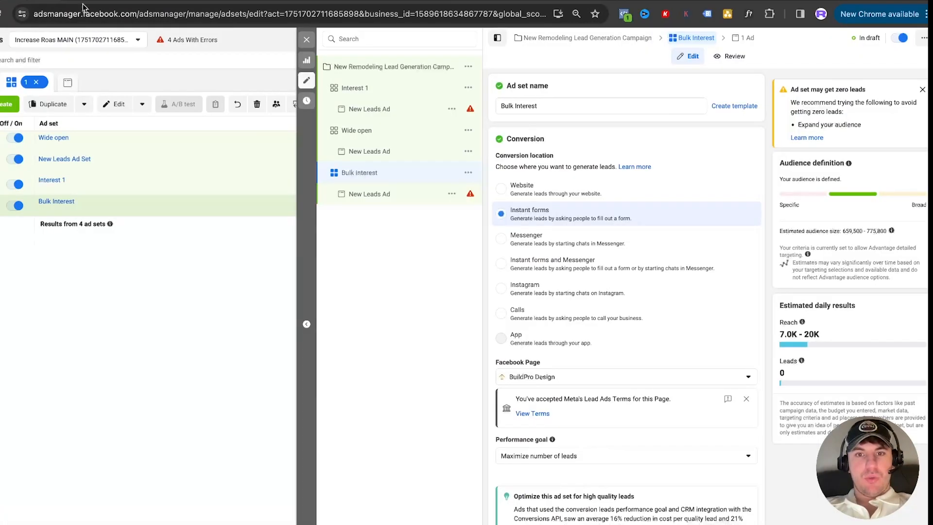
pyautogui.click(367, 112)
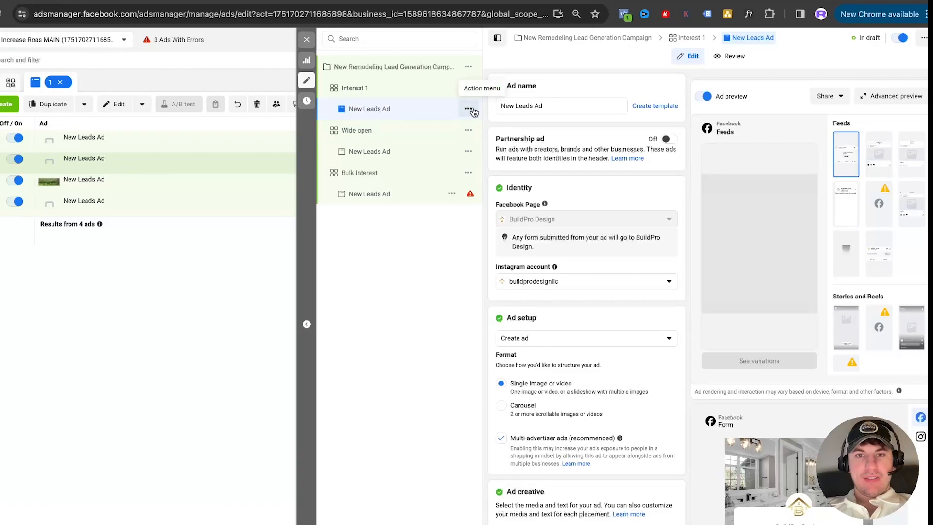
pyautogui.click(467, 109)
pyautogui.click(491, 156)
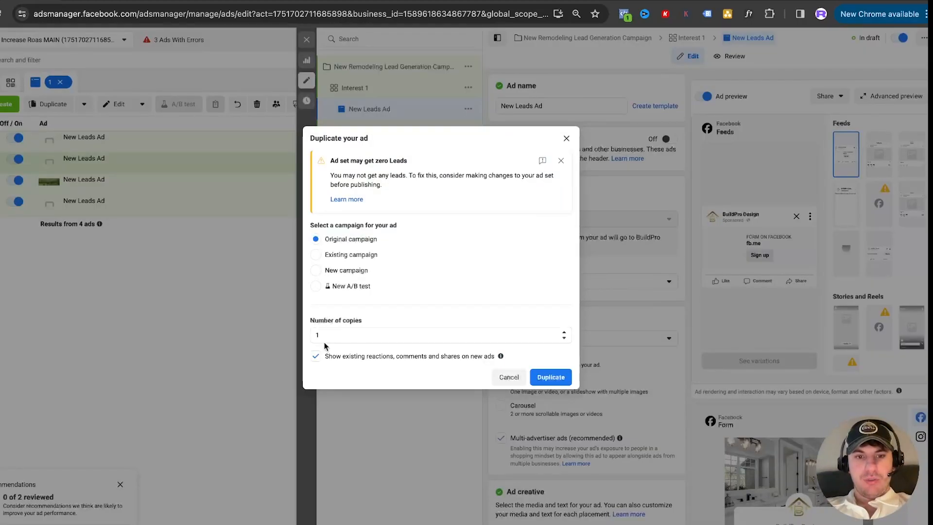
pyautogui.click(550, 377)
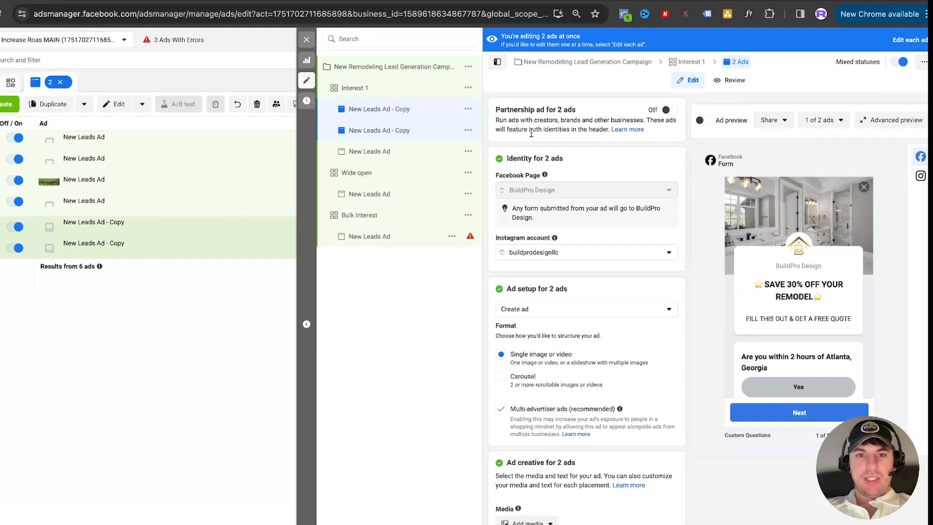
# Rename the two ad copies under the Interest 1 ad set as "Ad1" and "ad2"
pyautogui.click(382, 111)
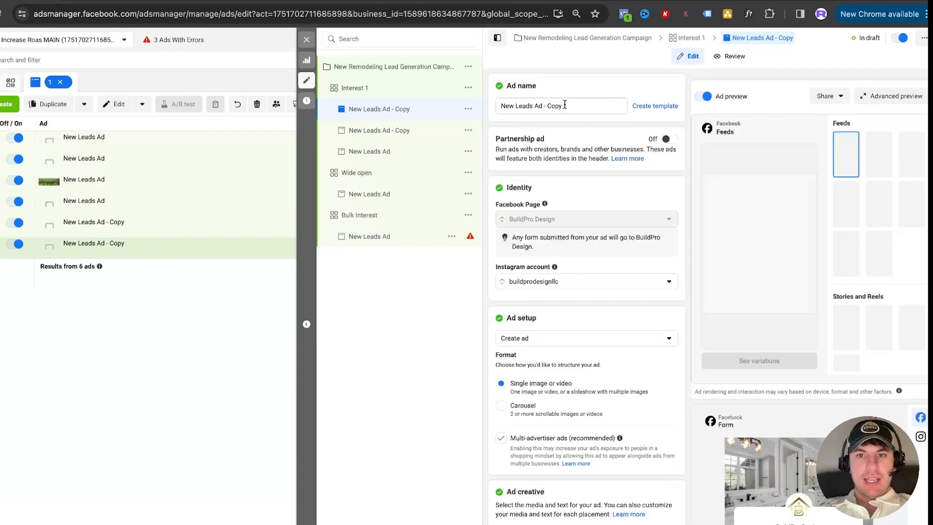
pyautogui.moveTo(564, 105); pyautogui.dragTo(475, 110)
pyautogui.write('Ay')
pyautogui.press('BackSpace')
pyautogui.write('d1')
pyautogui.click(384, 130)
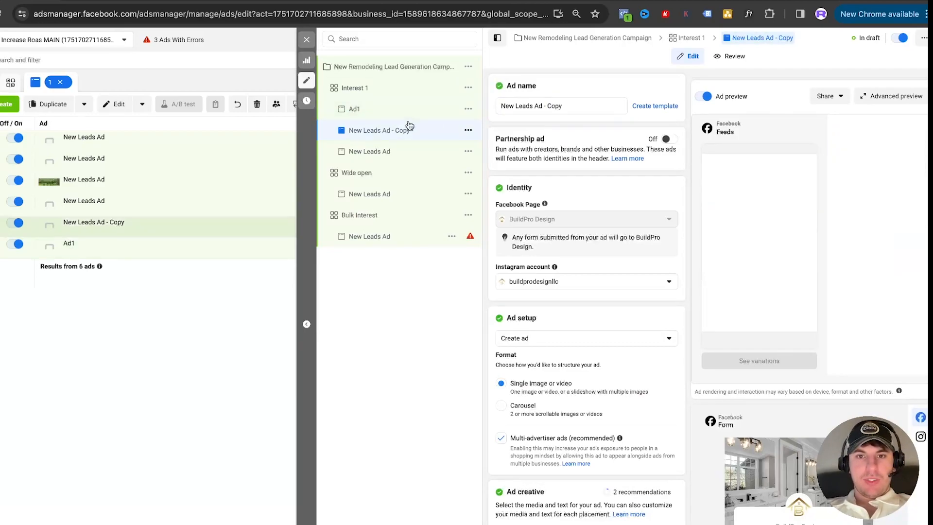
pyautogui.tripleClick(520, 105)
pyautogui.write('ad2')
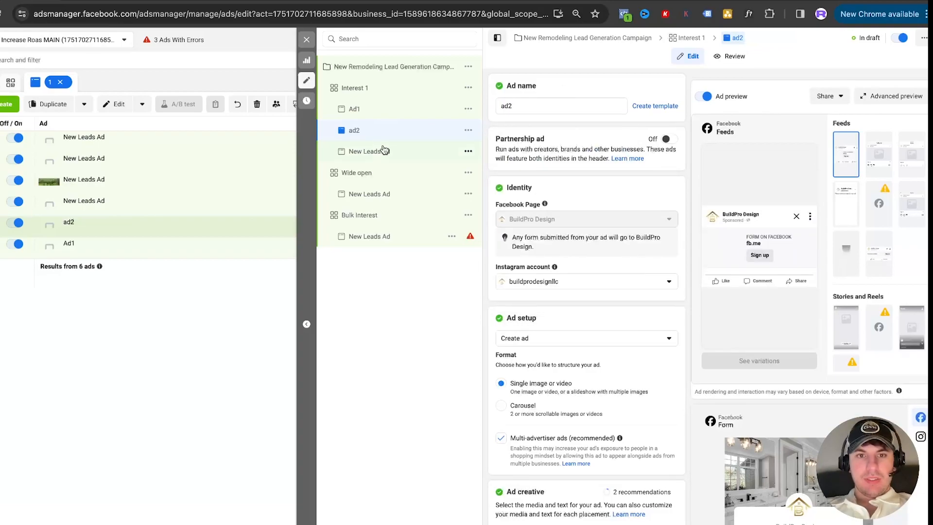
# Rename the remaining New Leads Ad under the Interest 1 ad set as "ad3"
pyautogui.click(383, 151)
pyautogui.tripleClick(519, 106)
pyautogui.write('ad')
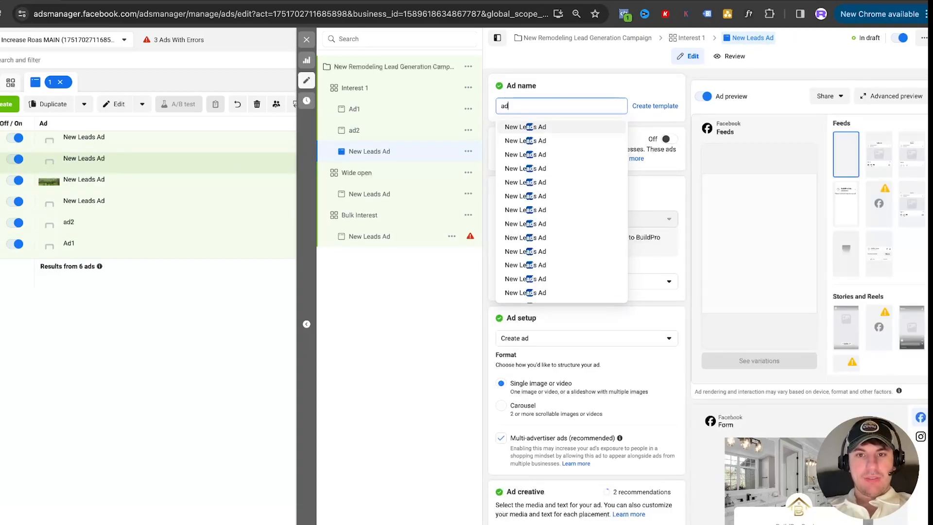
pyautogui.write('3')
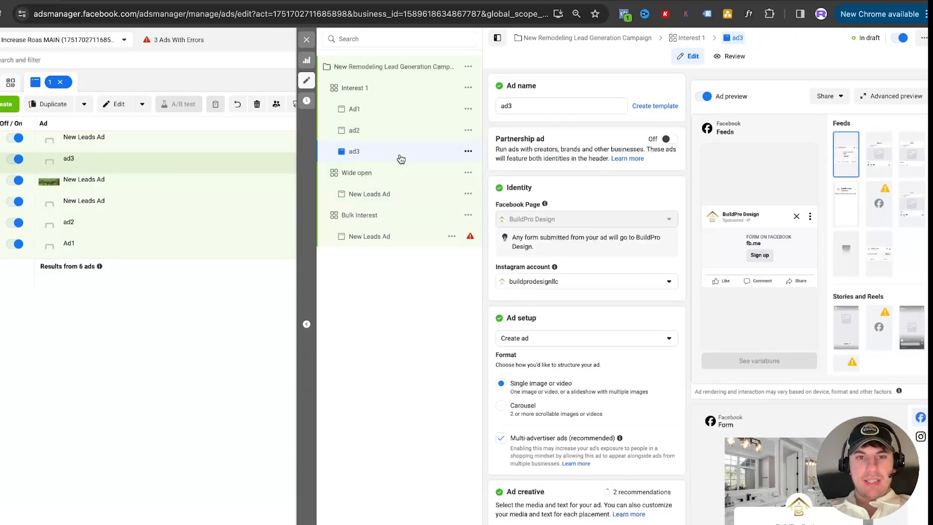
# Duplicate the Interest 1 ad set with its three ads, making 2 copies in the original campaign
pyautogui.click(463, 91)
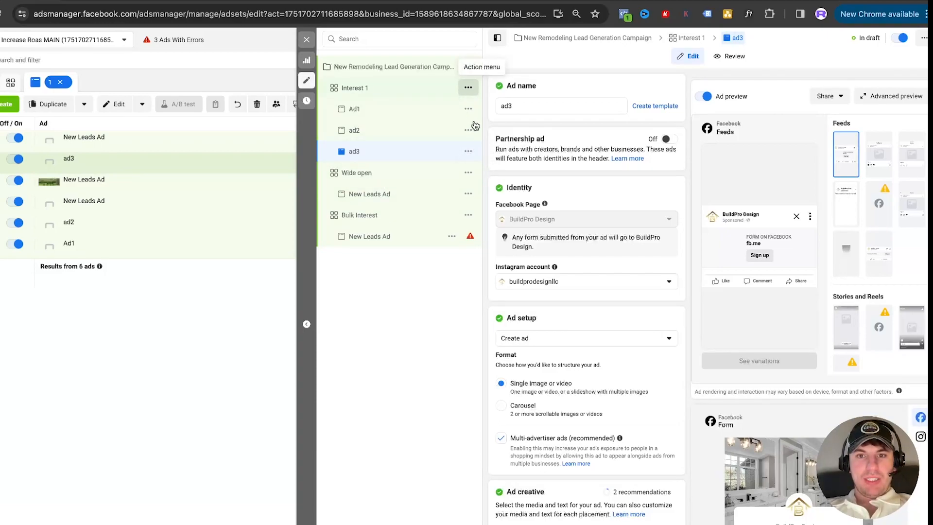
pyautogui.click(484, 134)
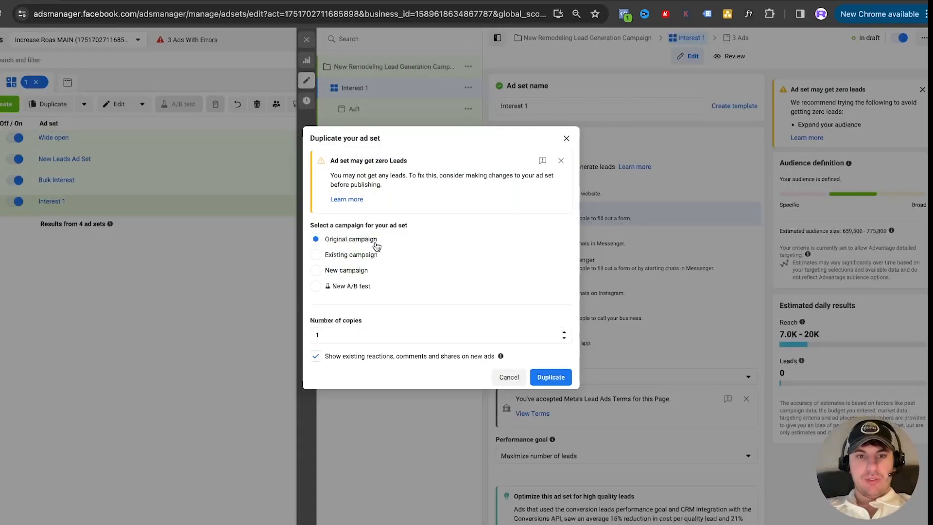
pyautogui.moveTo(345, 334); pyautogui.dragTo(288, 334)
pyautogui.write('2')
pyautogui.click(434, 320)
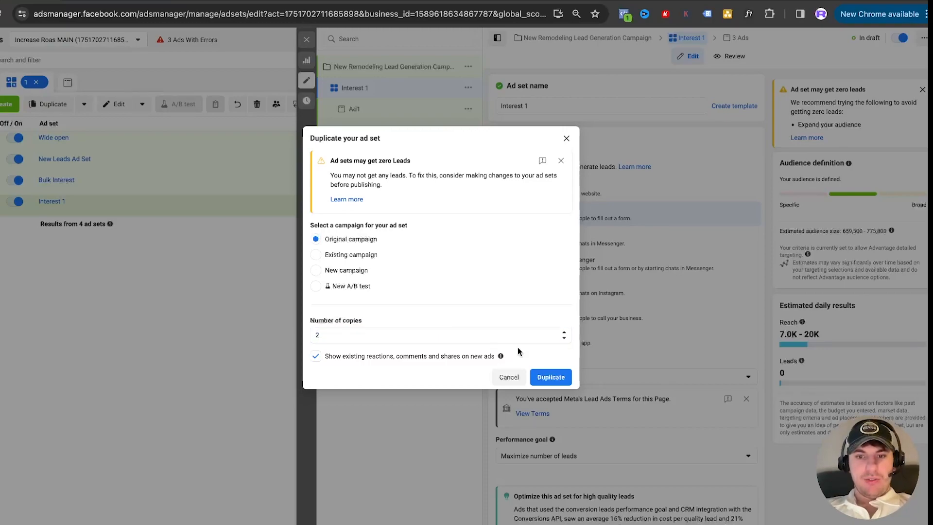
pyautogui.click(550, 377)
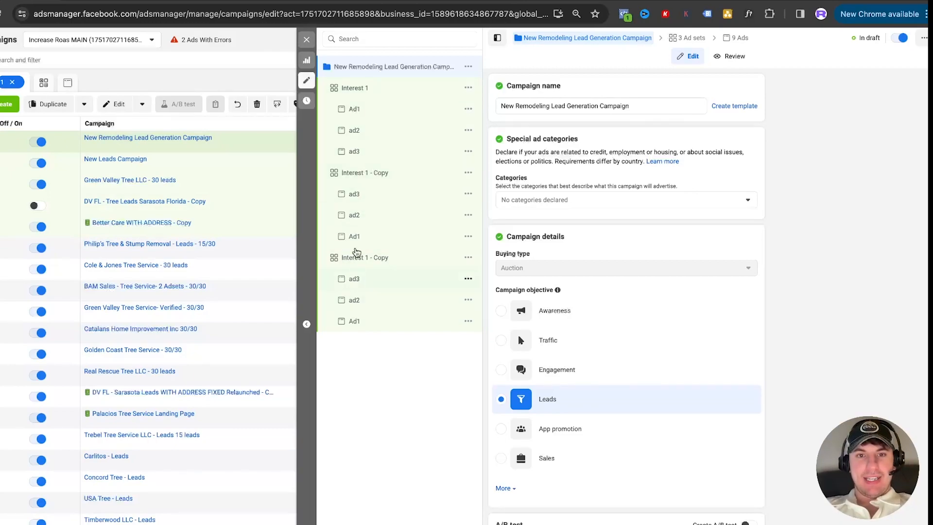
# Rename the first "Interest 1 - Copy" ad set as "Bulk Interest"
pyautogui.click(367, 173)
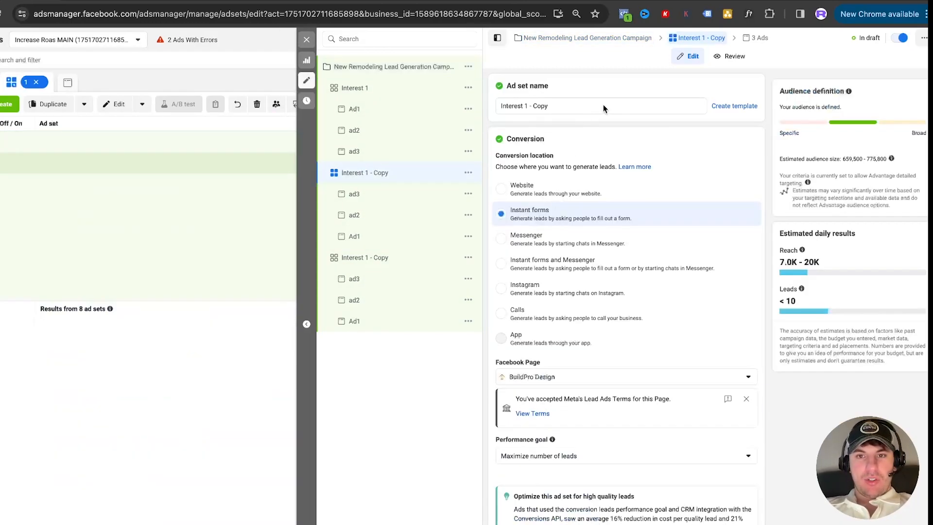
pyautogui.click(587, 104)
pyautogui.hotkey('ctrl', 'a')
pyautogui.write('Bu')
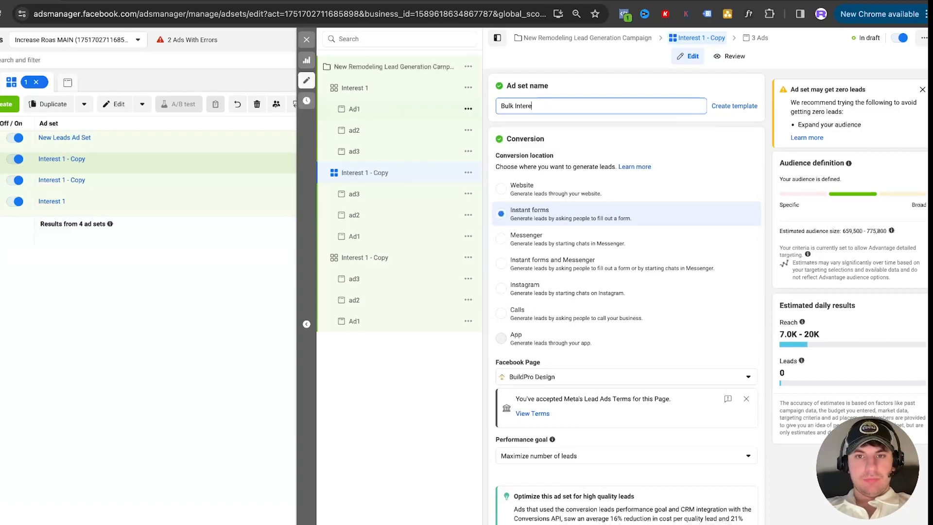
pyautogui.write('lk Interest')
pyautogui.press('Return')
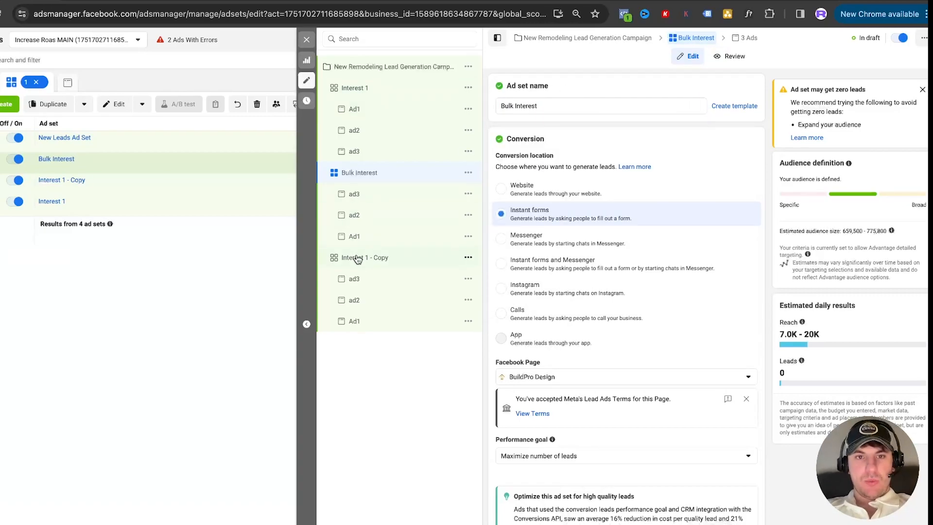
# Rename the remaining "Interest 1 - Copy" ad set as "Wide open"
pyautogui.click(357, 258)
pyautogui.click(600, 104)
pyautogui.hotkey('ctrl', 'a')
pyautogui.write('Wi')
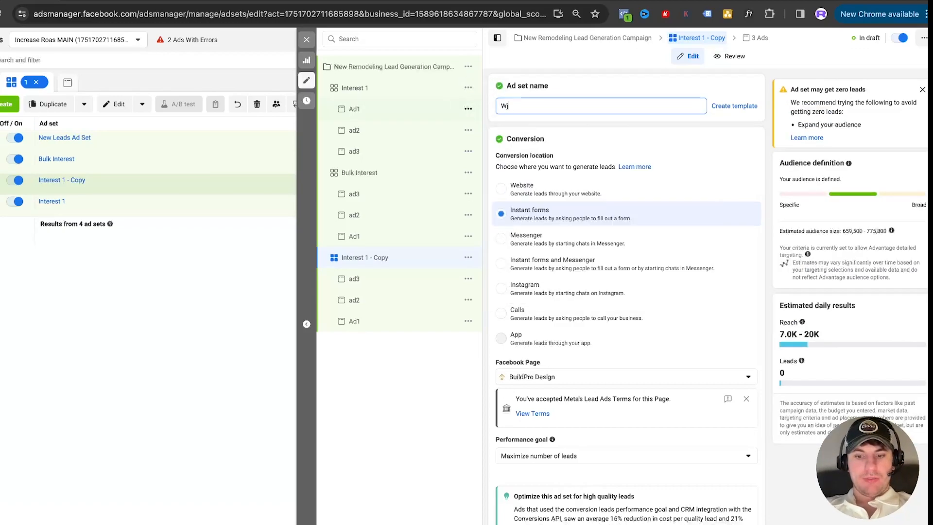
pyautogui.write('de open')
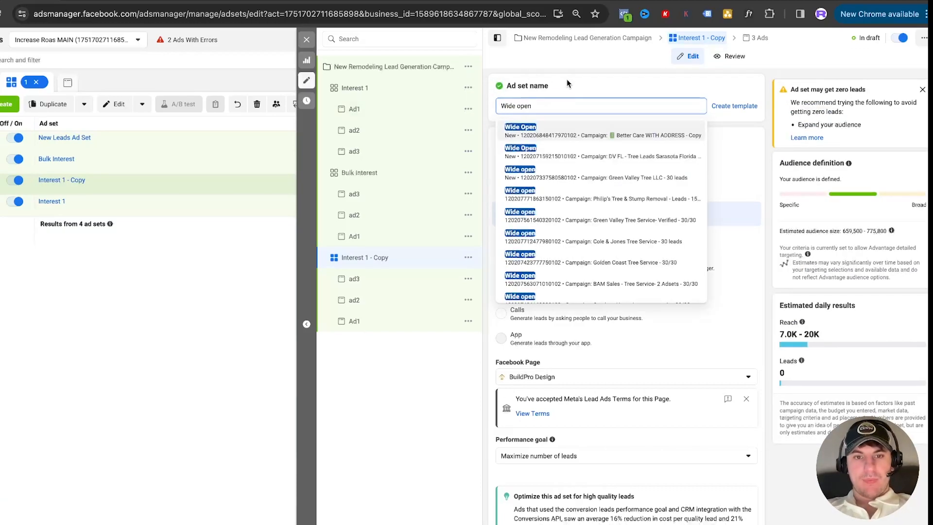
pyautogui.press('Return')
# Set the minimum audience age of the Wide open ad set to 30
pyautogui.scroll(-15, 568, 289)
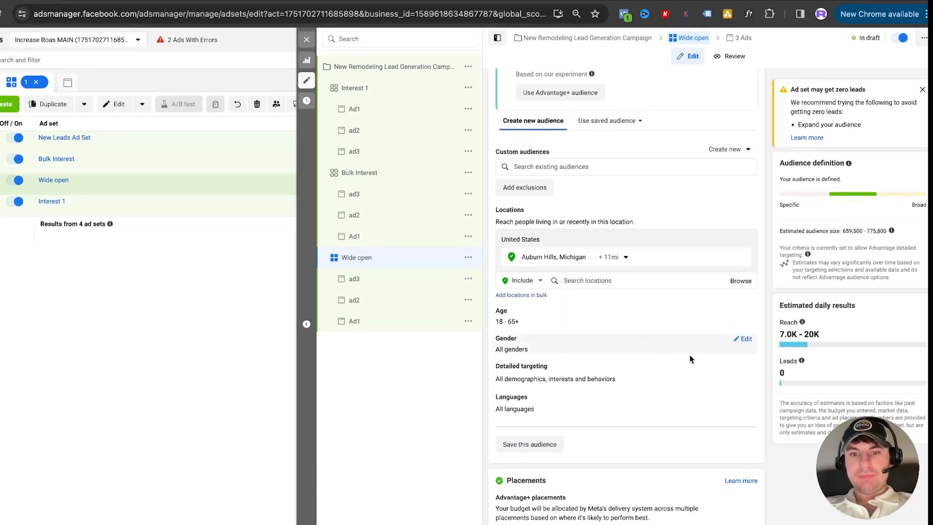
pyautogui.click(742, 314)
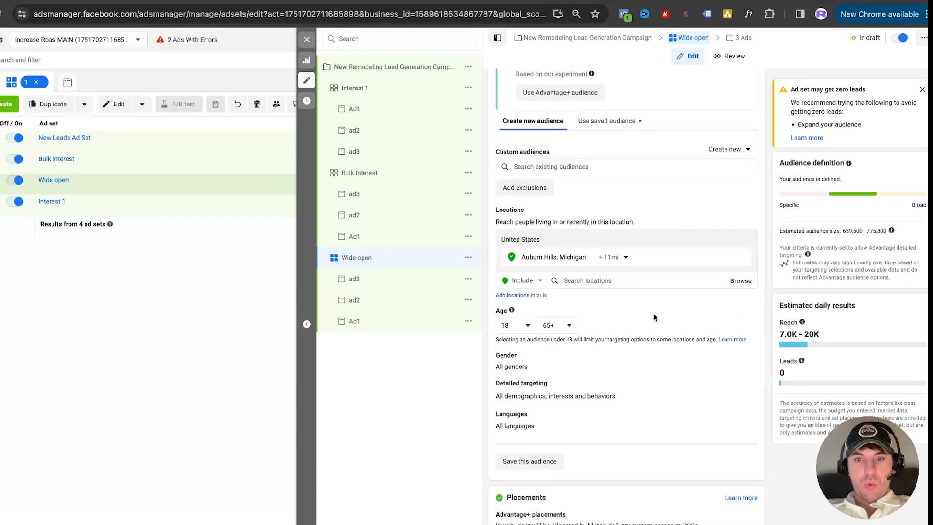
pyautogui.scroll(1, 618, 323)
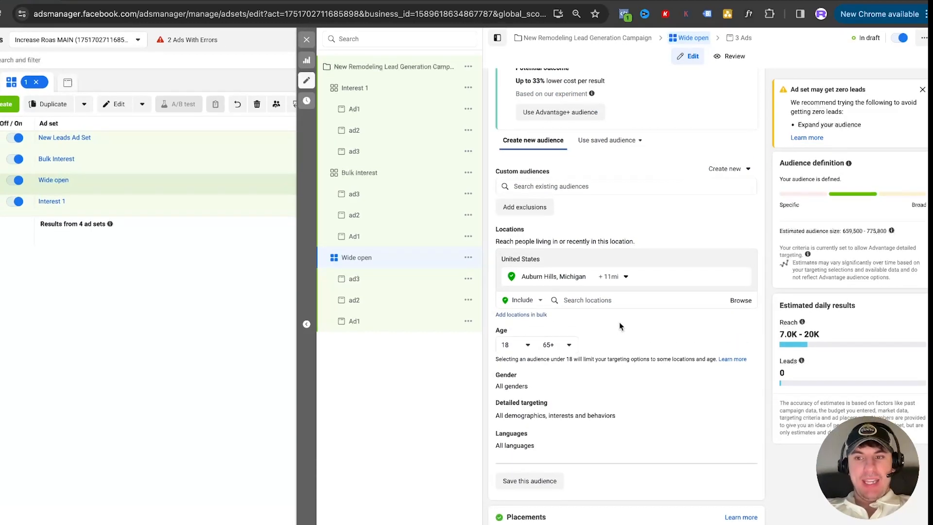
pyautogui.scroll(-1, 619, 322)
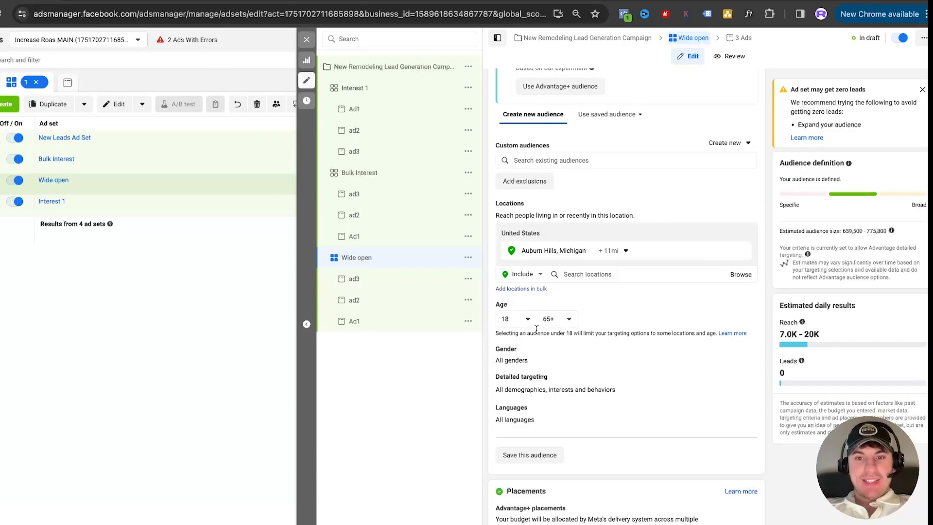
pyautogui.click(520, 322)
pyautogui.scroll(-3, 530, 408)
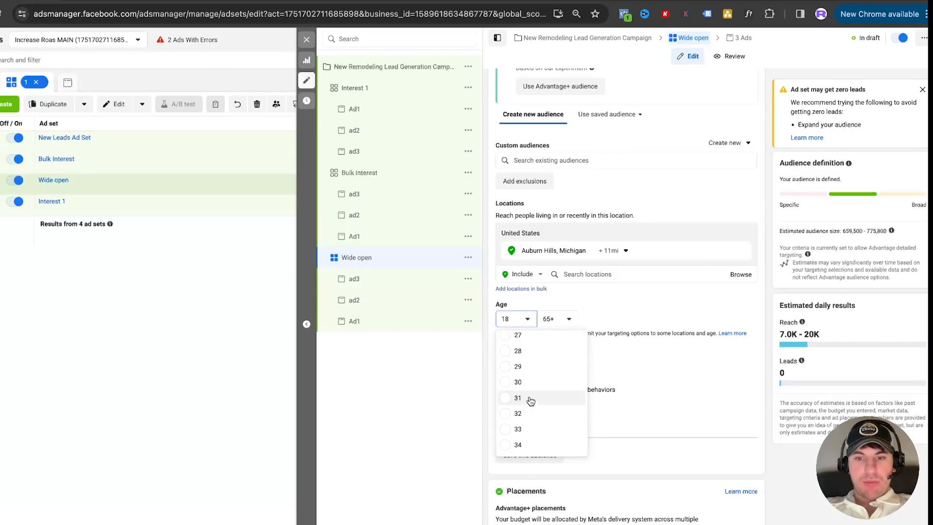
pyautogui.click(517, 383)
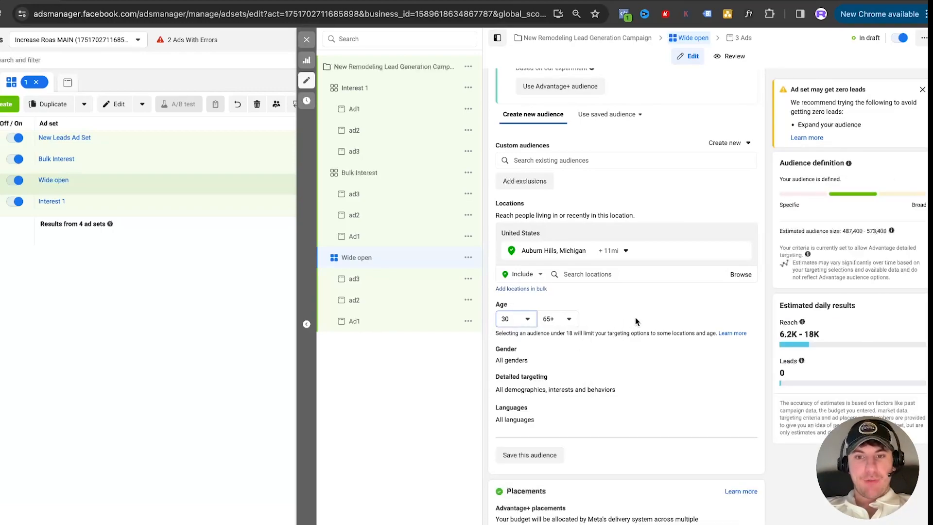
# Turn off Advantage detailed targeting for the Wide open ad set so it does not reach people beyond the selections
pyautogui.scroll(-1, 634, 317)
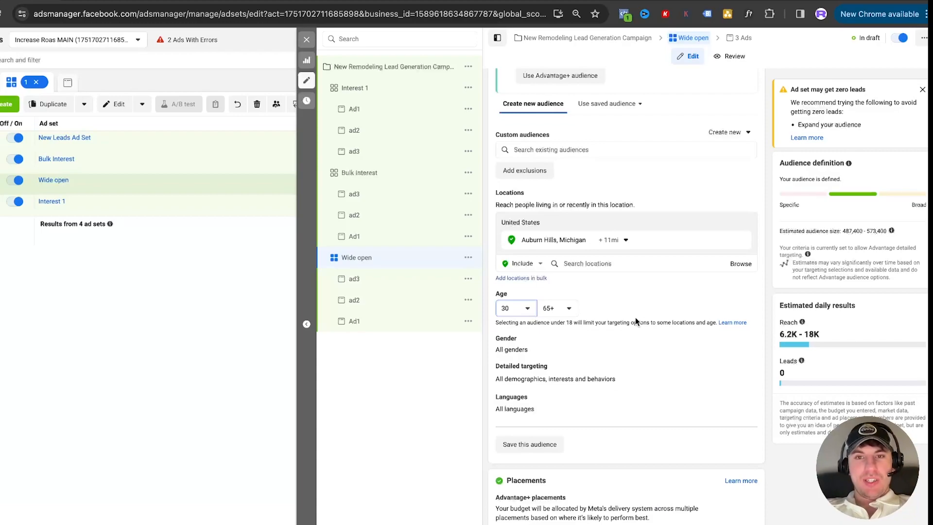
pyautogui.scroll(10, 634, 317)
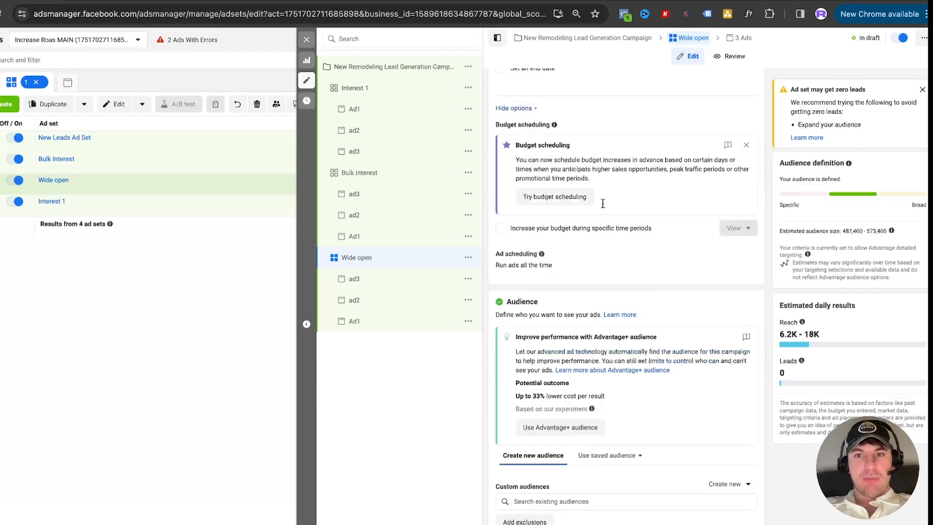
pyautogui.scroll(-10, 663, 247)
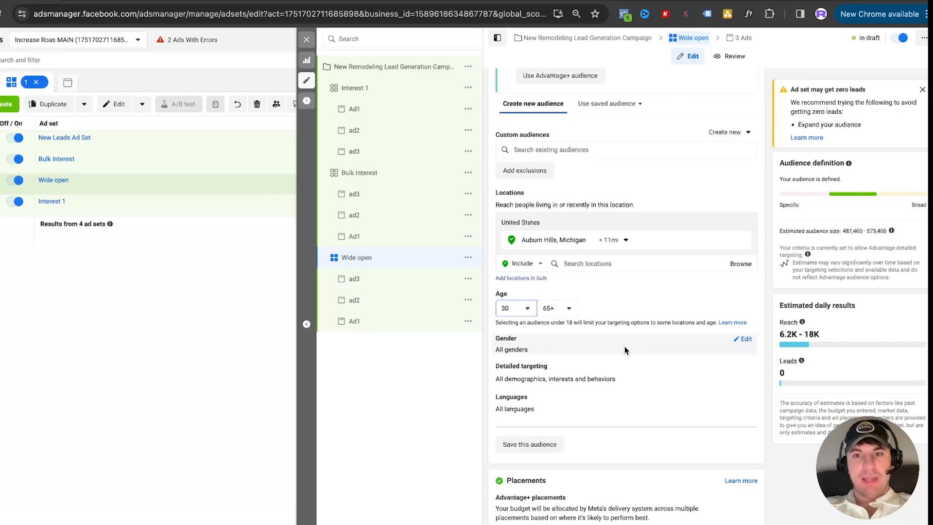
pyautogui.scroll(10, 585, 189)
pyautogui.scroll(-10, 593, 178)
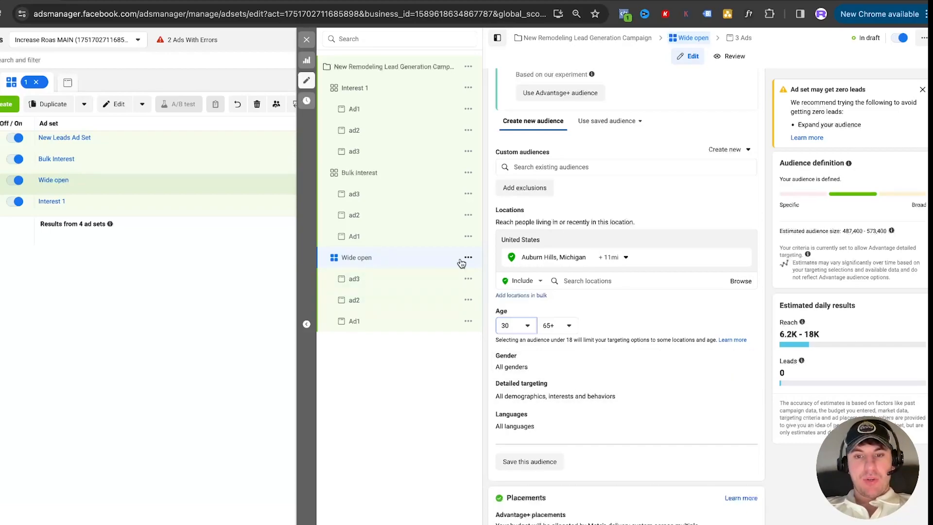
pyautogui.click(746, 384)
pyautogui.scroll(-2, 622, 405)
pyautogui.click(500, 371)
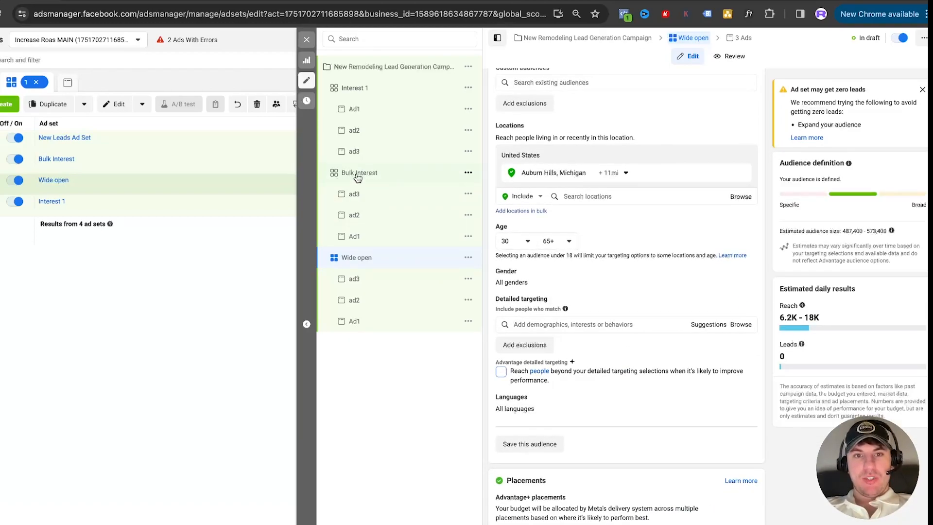
pyautogui.click(542, 325)
pyautogui.write('renovation')
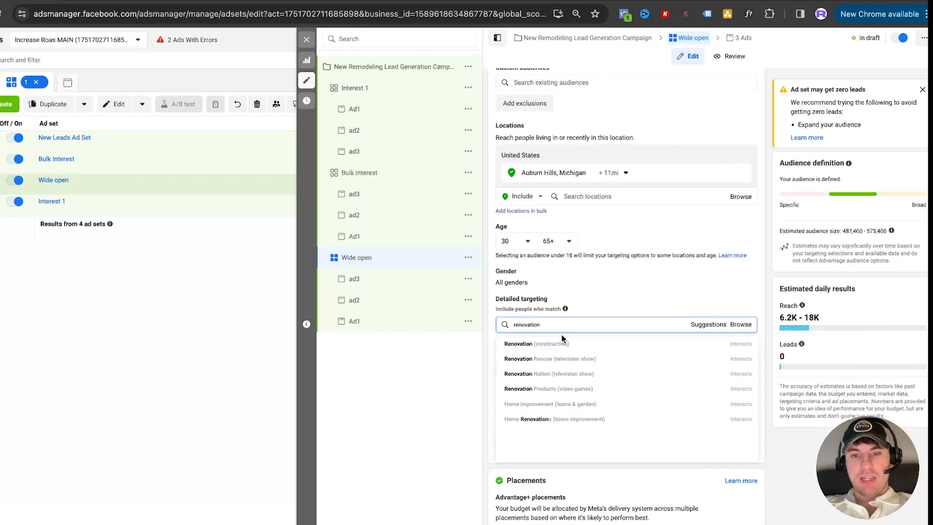
pyautogui.click(563, 344)
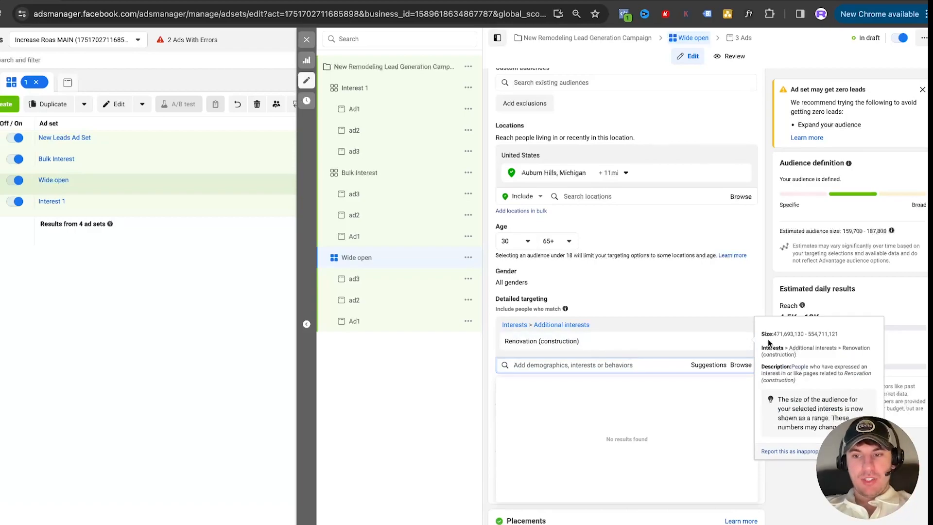
pyautogui.click(739, 341)
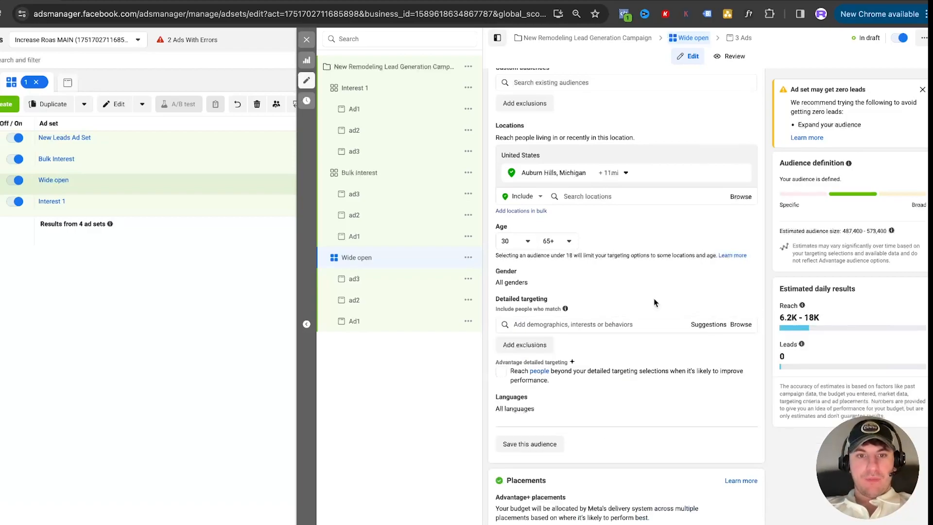
# In the Bulk Interest ad set, turn off Advantage detailed targeting and add the Renovation (construction) interest
pyautogui.click(370, 173)
pyautogui.click(743, 370)
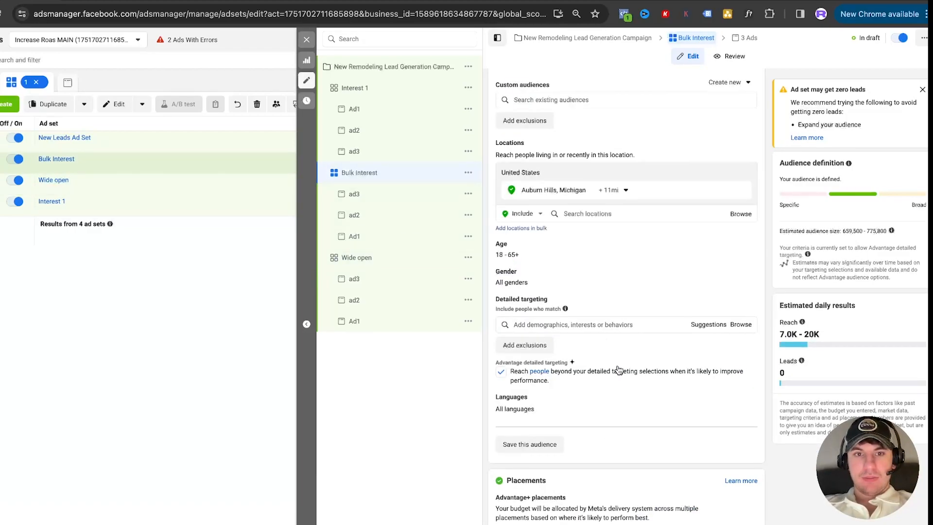
pyautogui.click(501, 373)
pyautogui.click(506, 325)
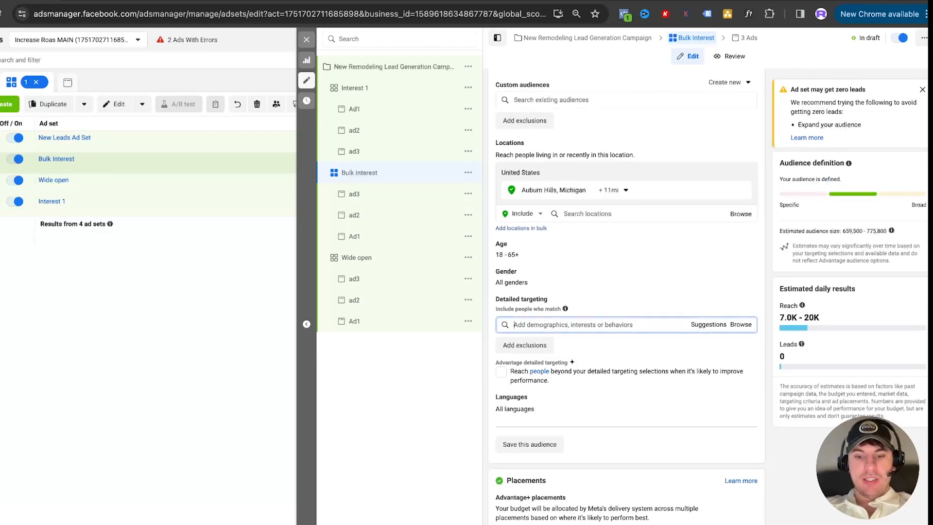
pyautogui.write('renovation')
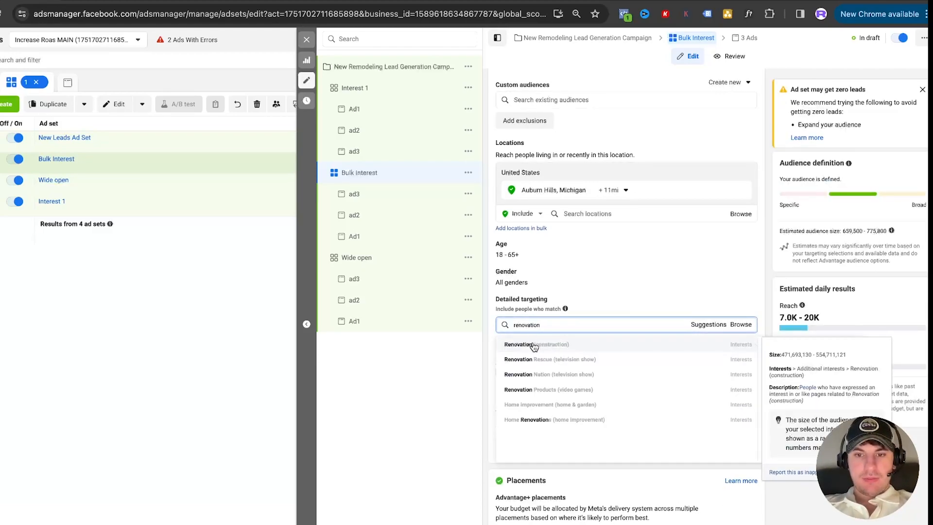
pyautogui.click(533, 345)
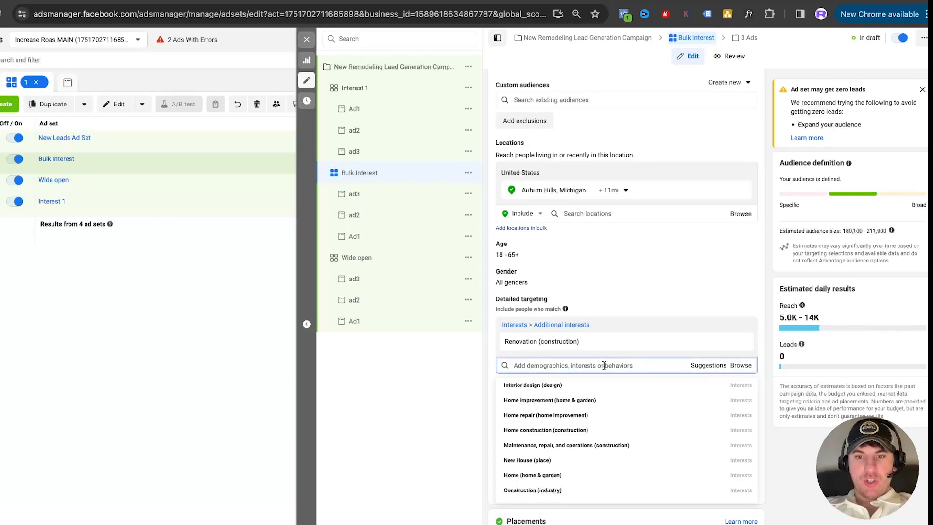
# Add the suggested interests Interior design, Home repair, Home construction, Home (home & garden), House (real estate) and Interior architecture to the Bulk Interest ad set
pyautogui.click(578, 384)
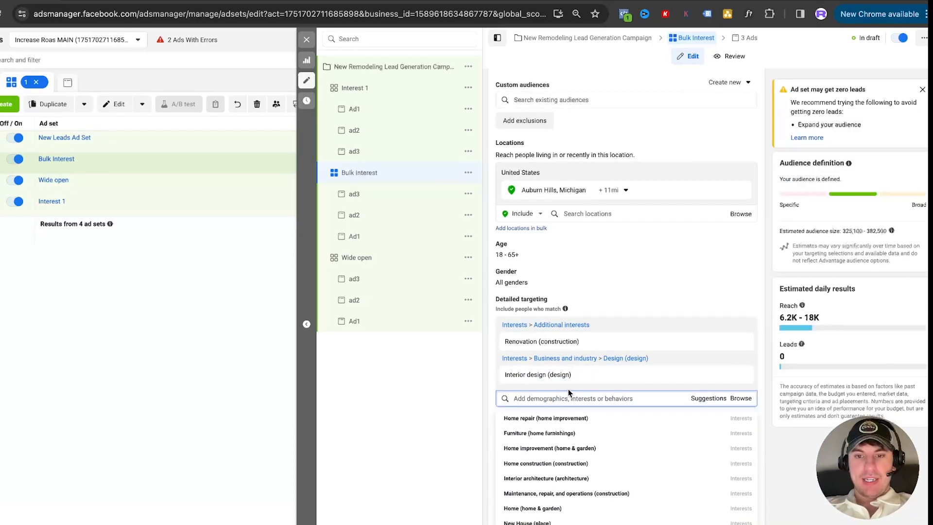
pyautogui.click(558, 419)
pyautogui.click(568, 441)
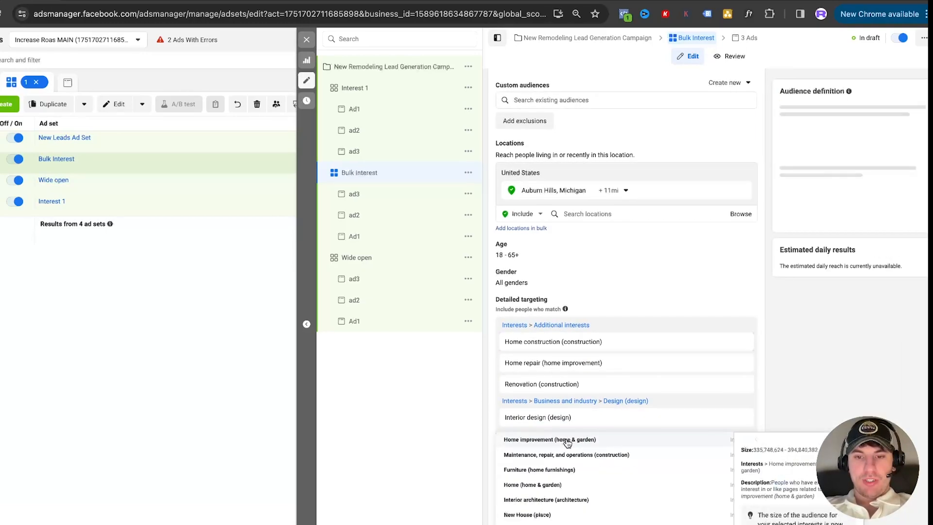
pyautogui.click(560, 462)
pyautogui.click(559, 474)
pyautogui.click(563, 475)
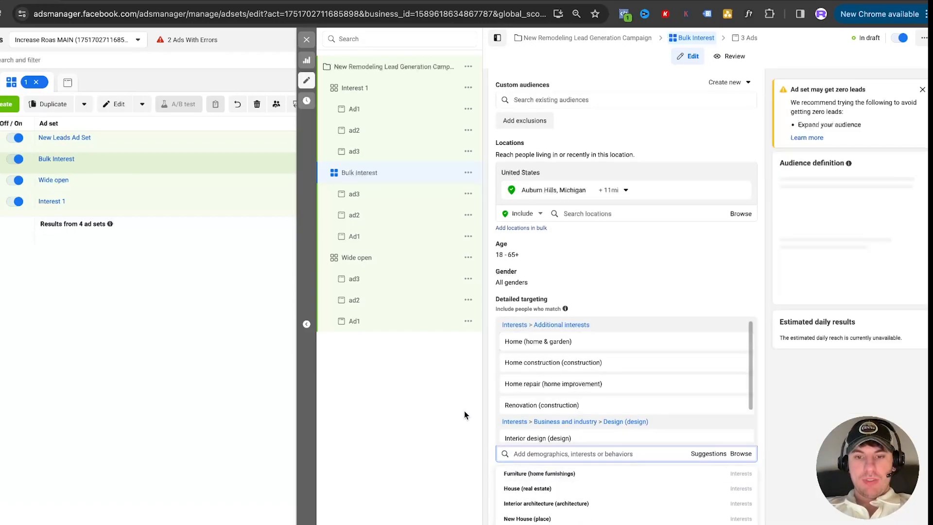
pyautogui.click(533, 488)
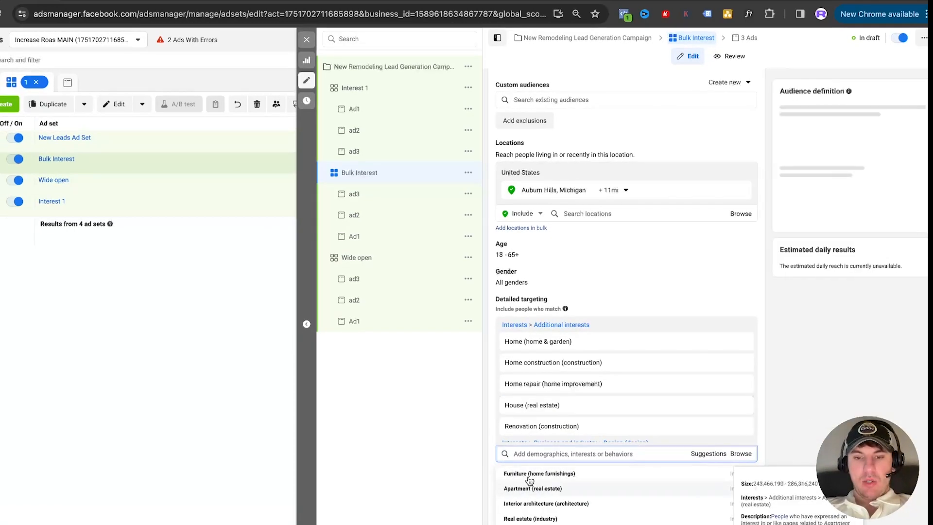
pyautogui.click(539, 504)
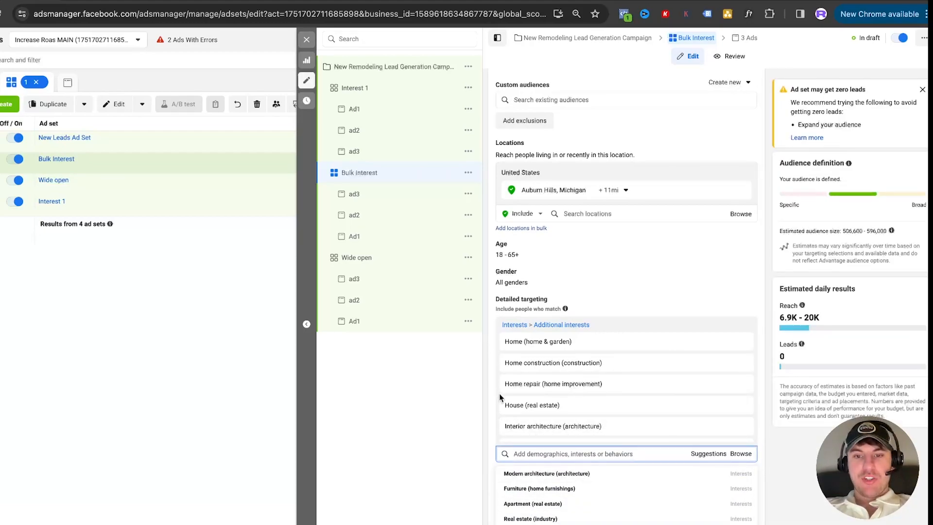
# Open the Interest 1 ad set and add the Renovation (construction) interest to its detailed targeting
pyautogui.click(359, 87)
pyautogui.click(676, 324)
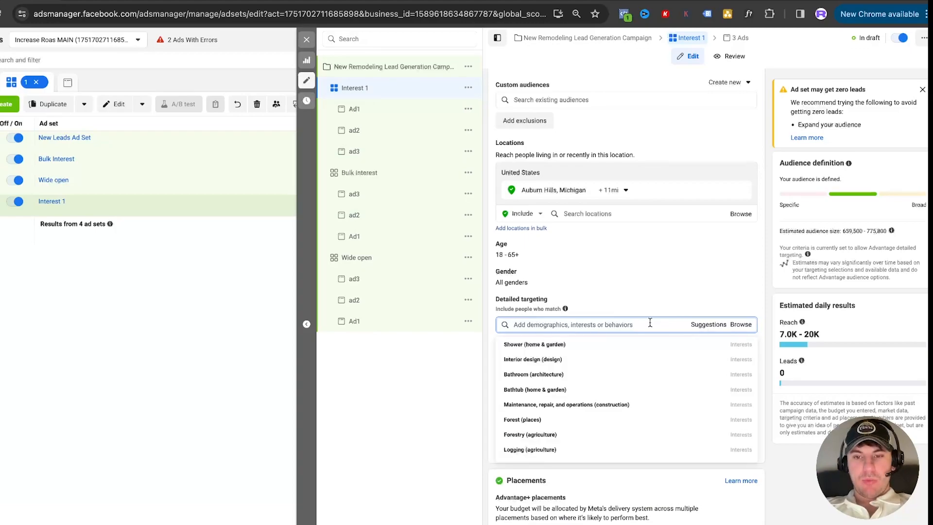
pyautogui.write('renovation')
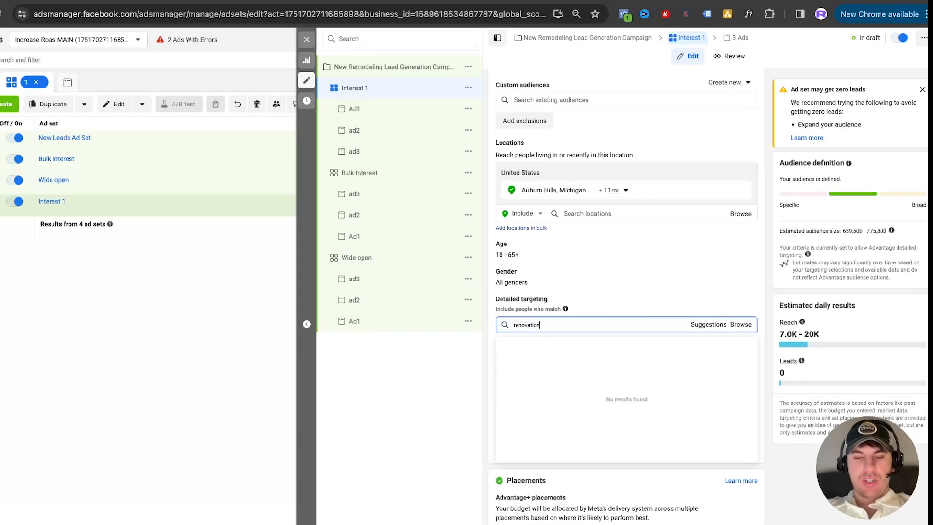
pyautogui.click(597, 344)
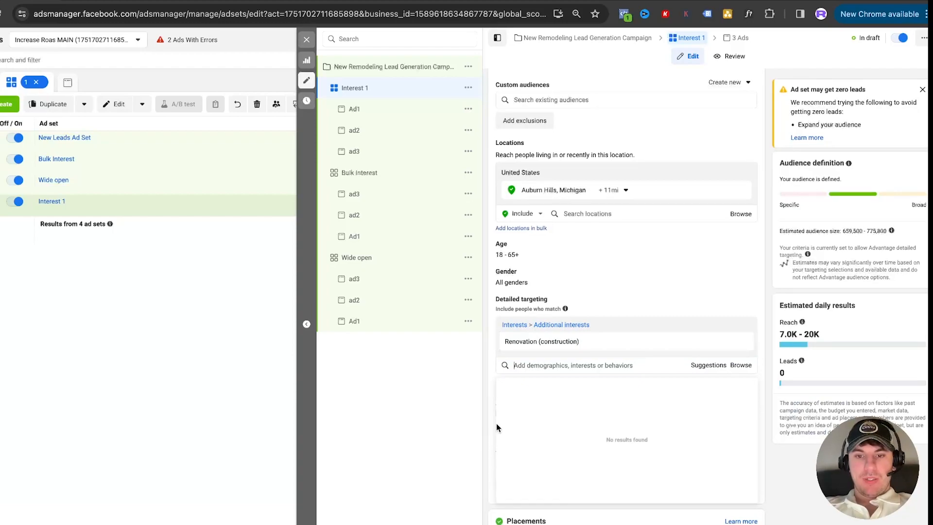
pyautogui.click(485, 413)
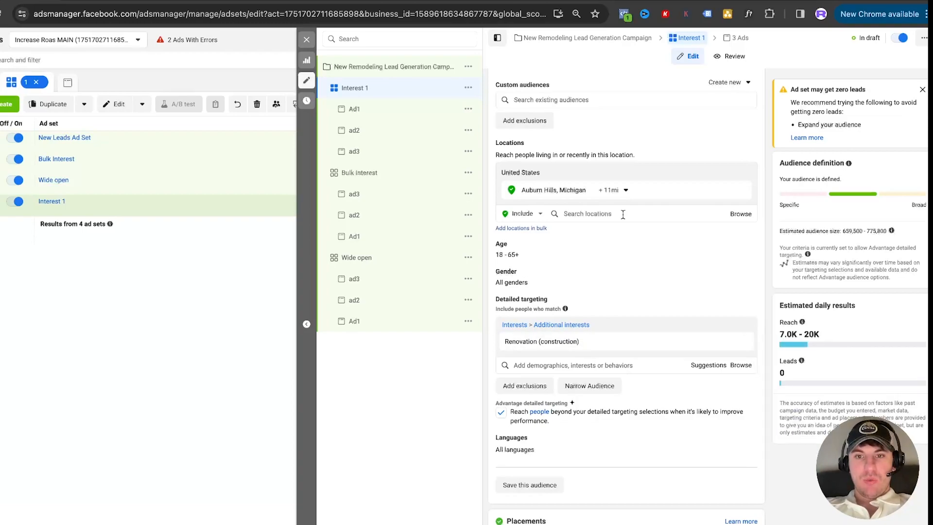
# Try replacing the Renovation interest in the Interest 1 ad set with the CPB Contractors employer, searching for "contractors"
pyautogui.moveTo(579, 353)
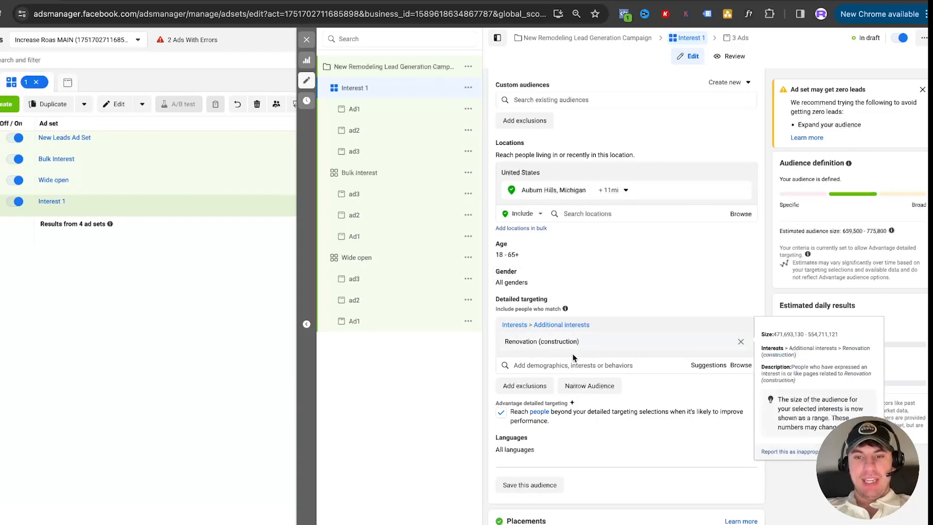
pyautogui.click(741, 342)
pyautogui.click(536, 331)
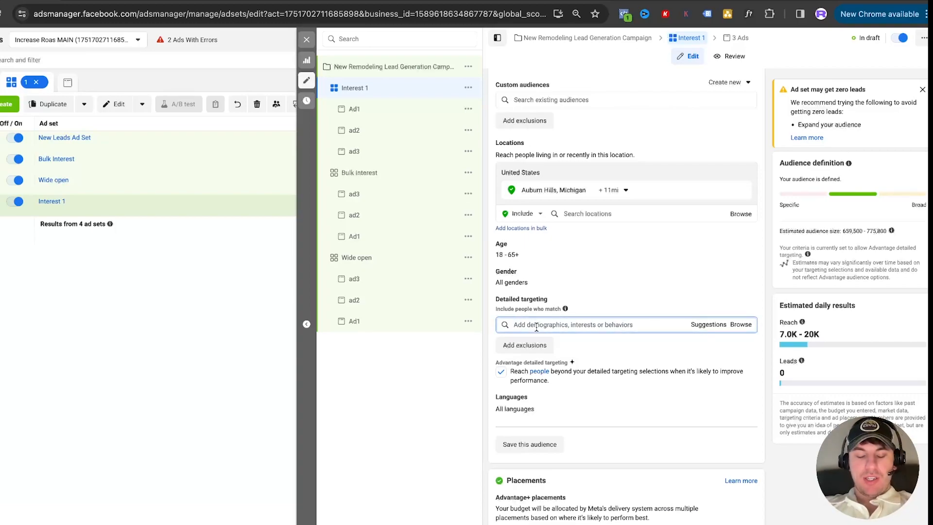
pyautogui.write('contractors')
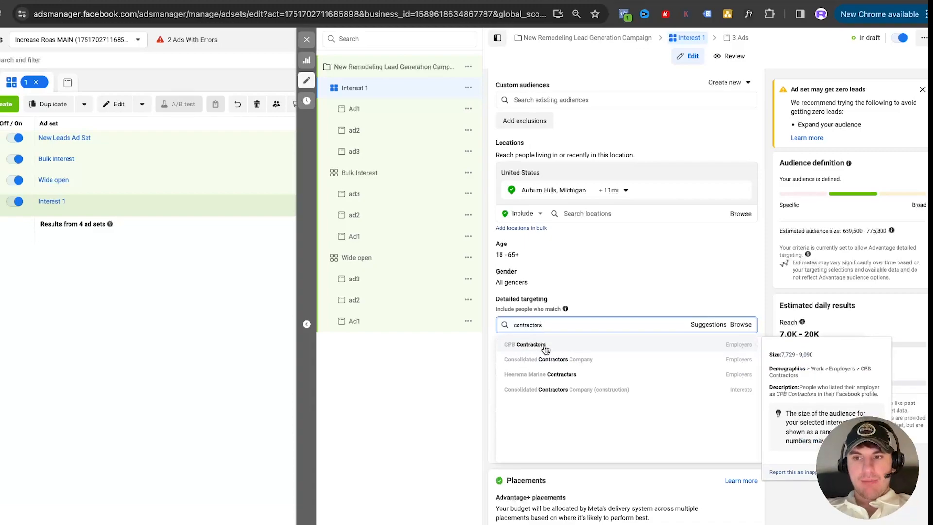
pyautogui.click(545, 348)
pyautogui.click(790, 331)
pyautogui.moveTo(603, 347)
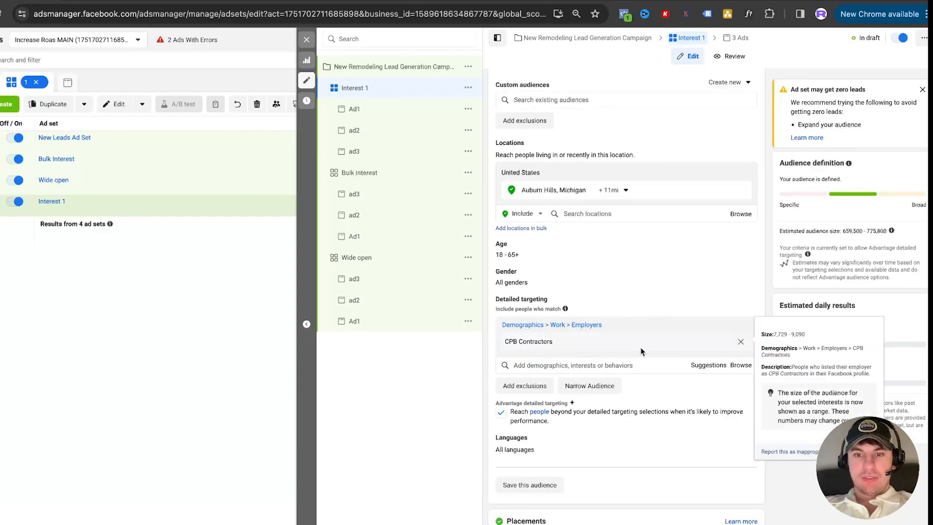
# Turn off Advantage detailed targeting for Interest 1 and replace CPB Contractors with the Renovation (construction) interest
pyautogui.click(500, 414)
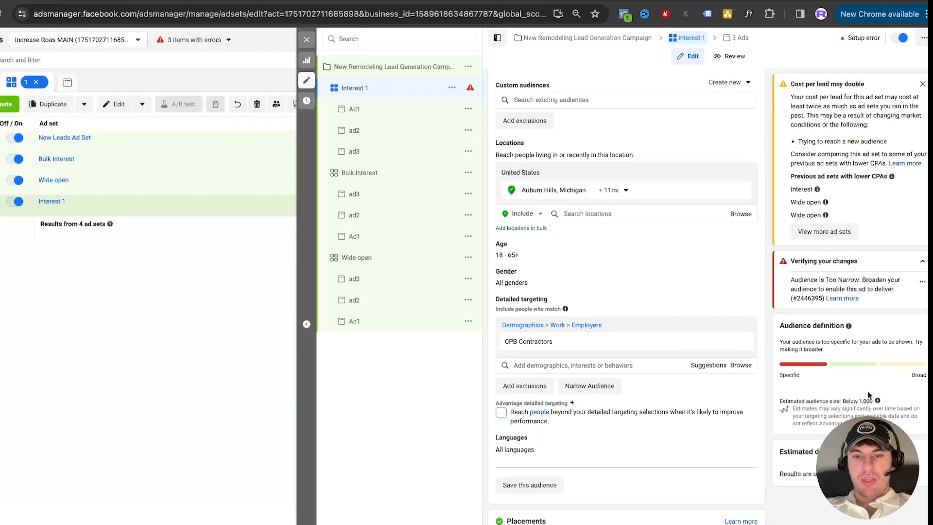
pyautogui.moveTo(541, 342)
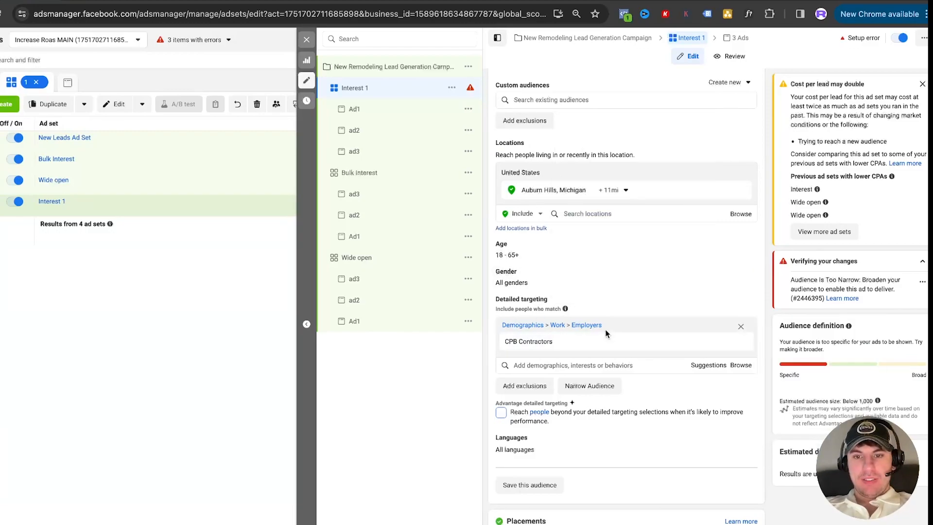
pyautogui.click(740, 326)
pyautogui.click(631, 325)
pyautogui.write('renovation')
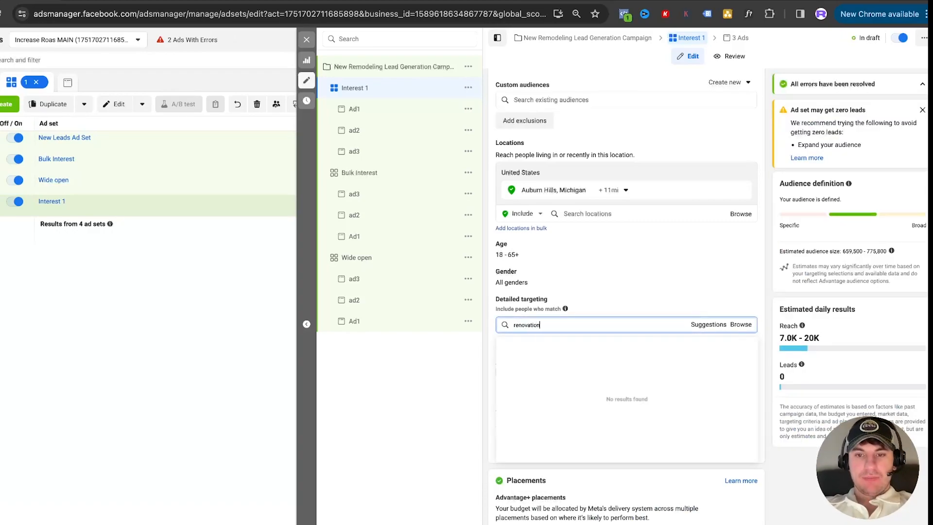
pyautogui.click(535, 342)
pyautogui.click(493, 353)
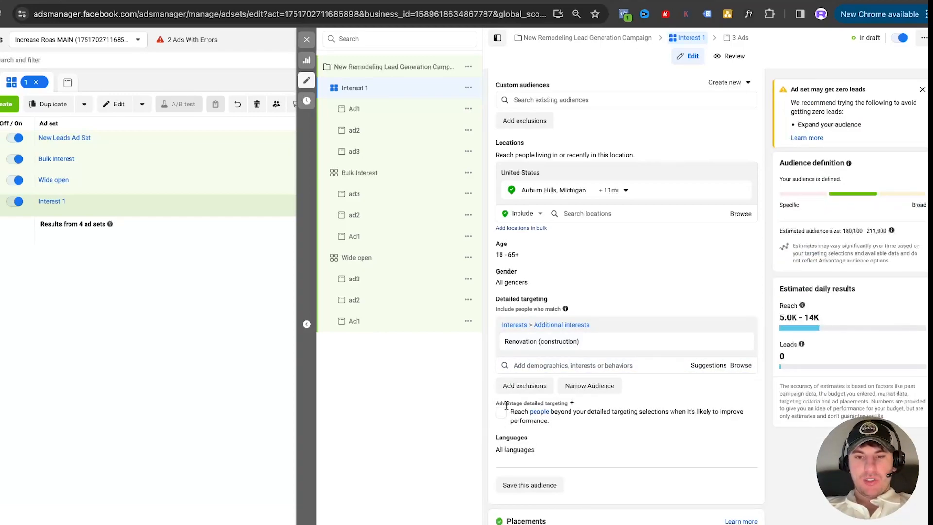
# Open the Bulk Interest ad set and turn off its Advantage detailed targeting
pyautogui.click(365, 172)
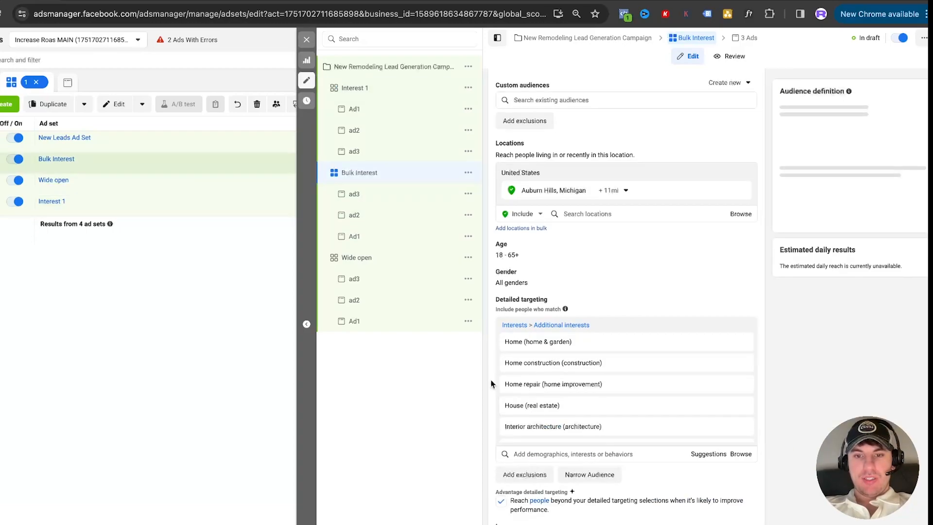
pyautogui.click(501, 501)
pyautogui.scroll(-3, 535, 486)
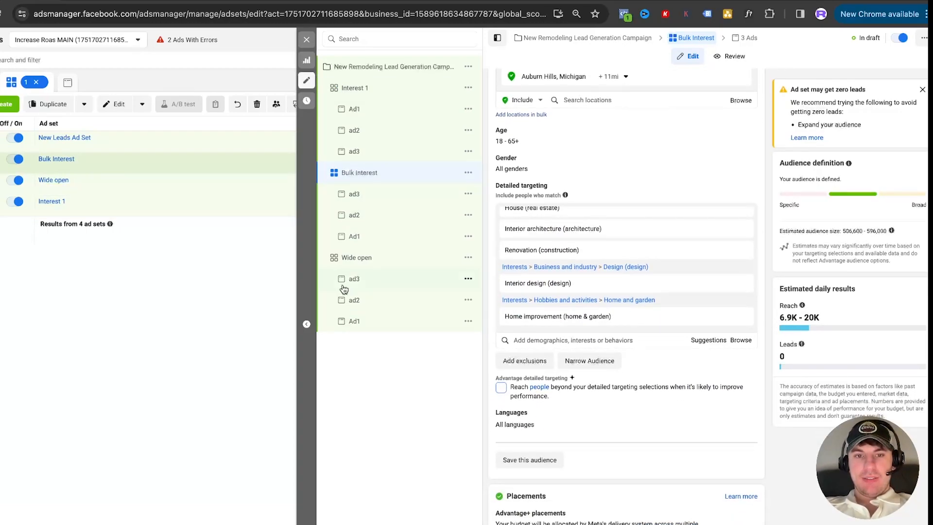
# Open the Wide open ad set, try manual placements instead of Advantage+, and exclude the Audience network platform
pyautogui.click(354, 259)
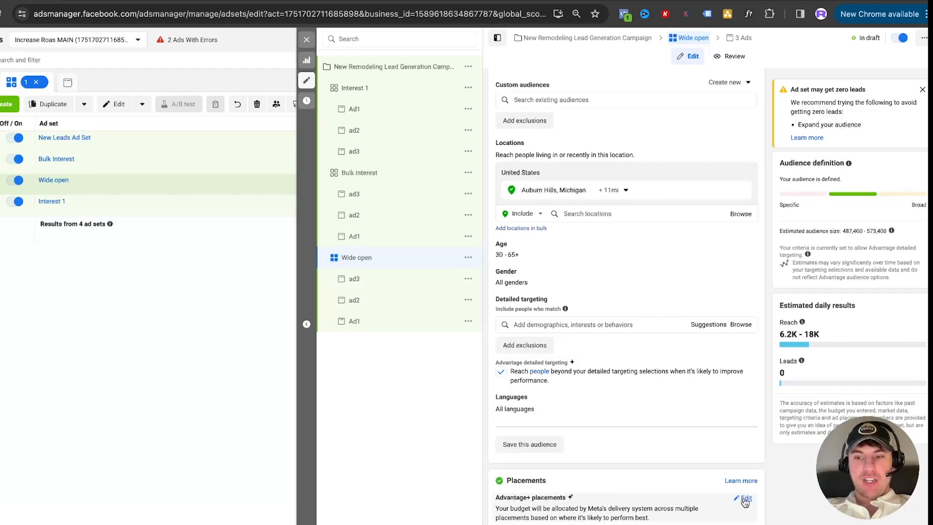
pyautogui.click(742, 503)
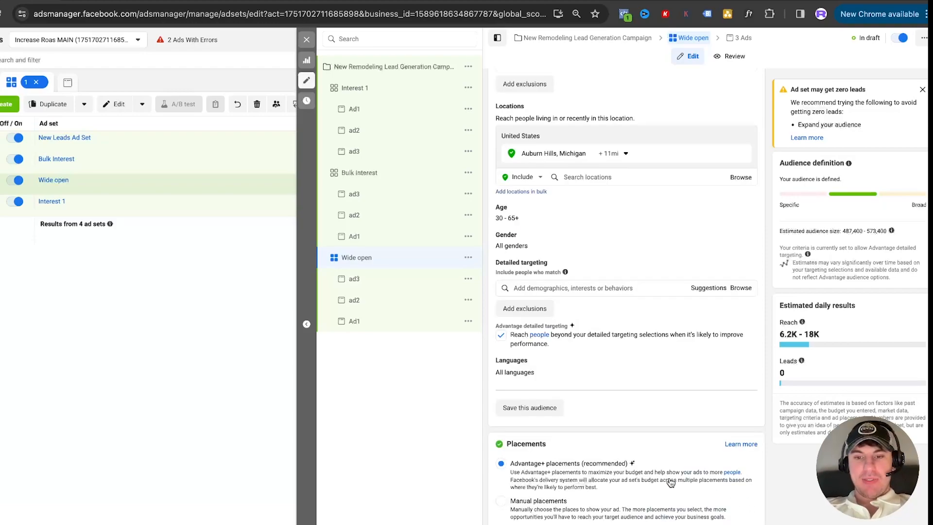
pyautogui.click(501, 501)
pyautogui.scroll(-4, 502, 505)
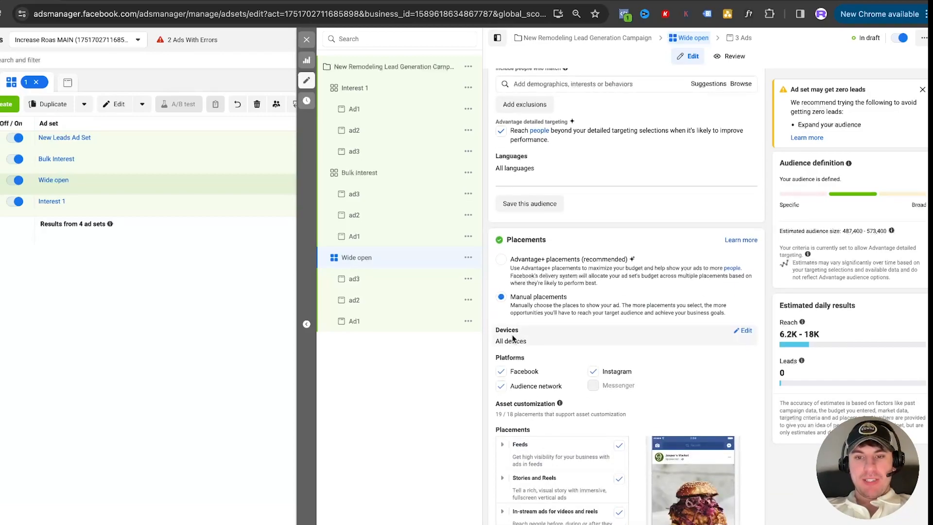
pyautogui.scroll(-2, 508, 316)
pyautogui.click(501, 297)
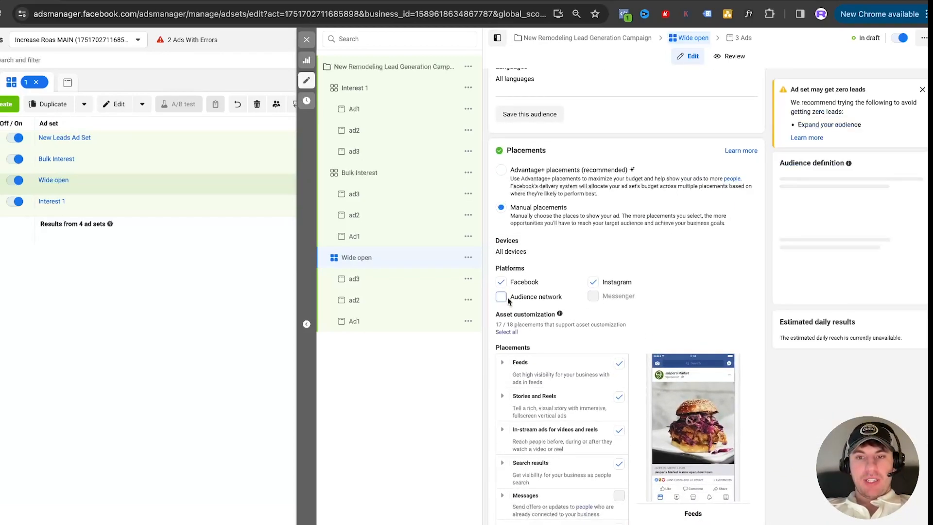
pyautogui.scroll(-1, 590, 296)
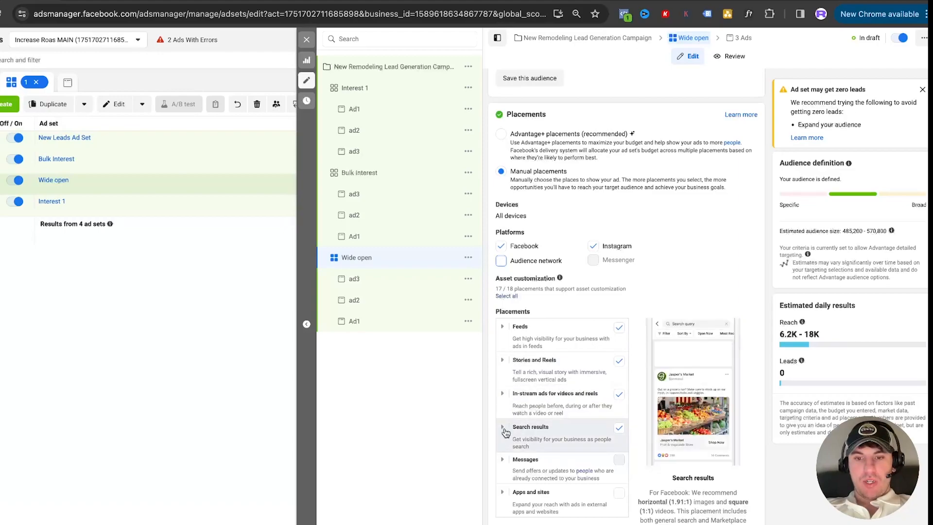
# Exclude Search results and In-stream ads for videos and reels from the manual placements, and expand the Stories and Reels group
pyautogui.click(618, 429)
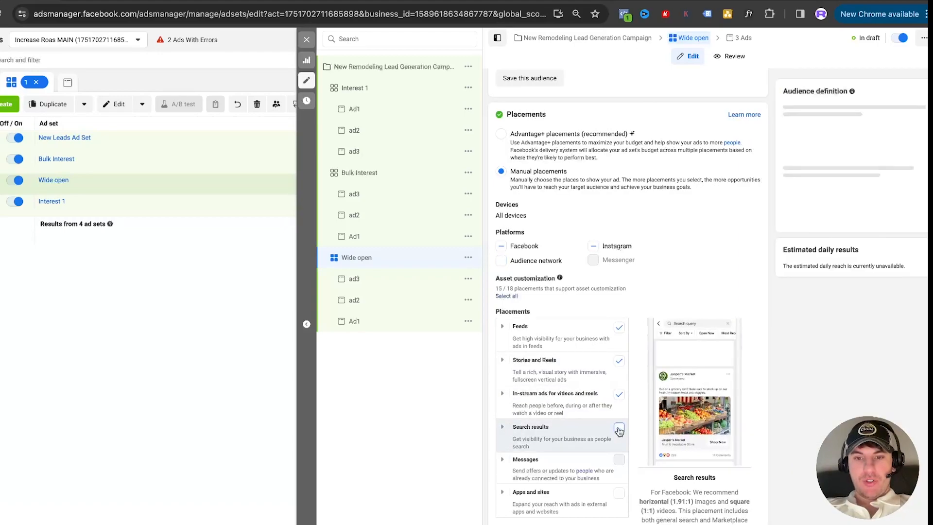
pyautogui.click(619, 394)
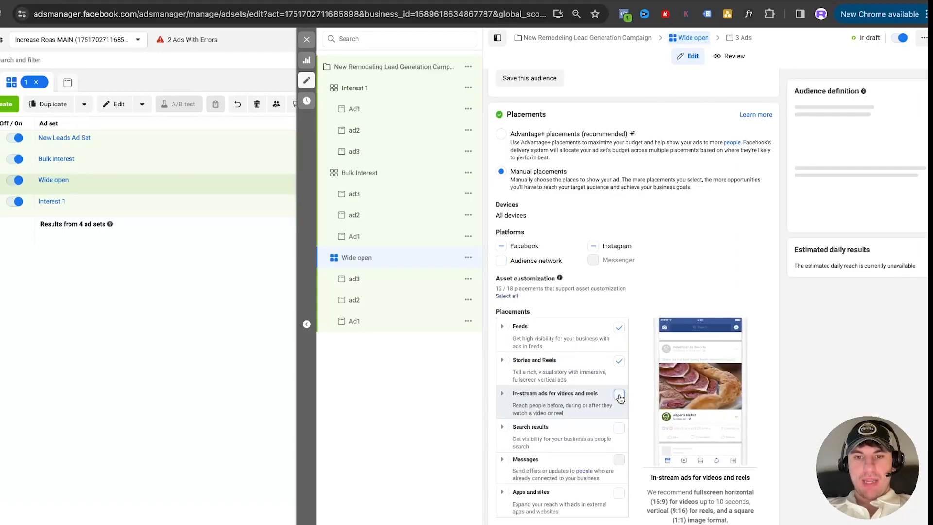
pyautogui.click(501, 360)
pyautogui.scroll(-1, 569, 421)
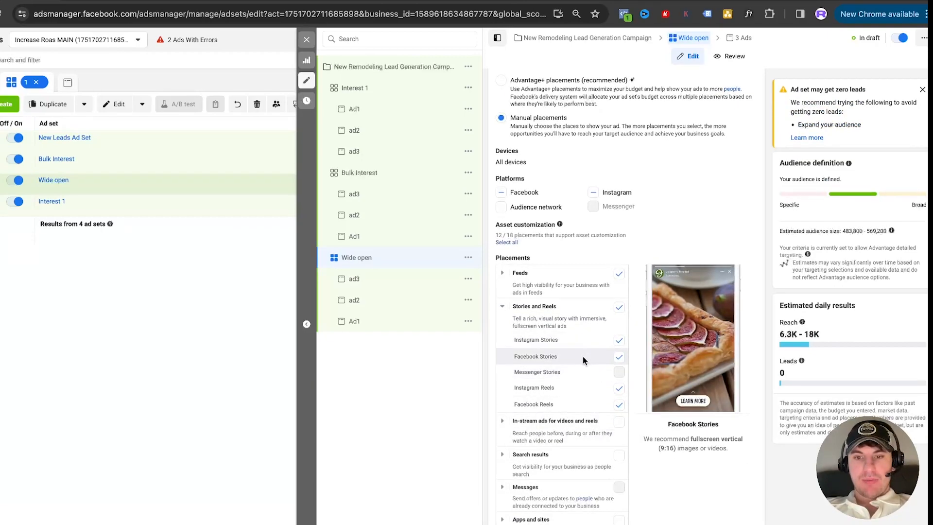
# Exclude Instagram profile feed, Facebook Marketplace, Facebook video feeds, Instagram Explore, Instagram Explore home and Facebook Business Explore from the Feeds placements
pyautogui.click(502, 272)
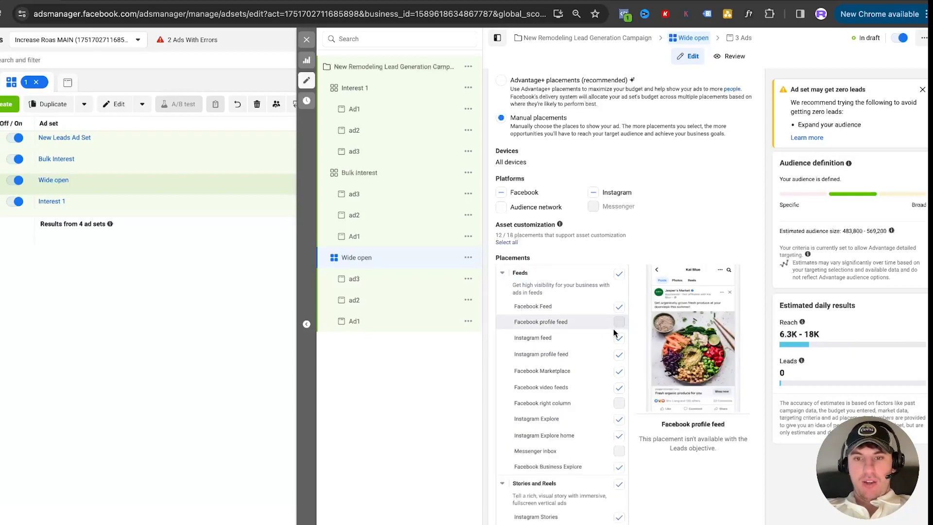
pyautogui.click(619, 354)
pyautogui.click(619, 371)
pyautogui.click(619, 388)
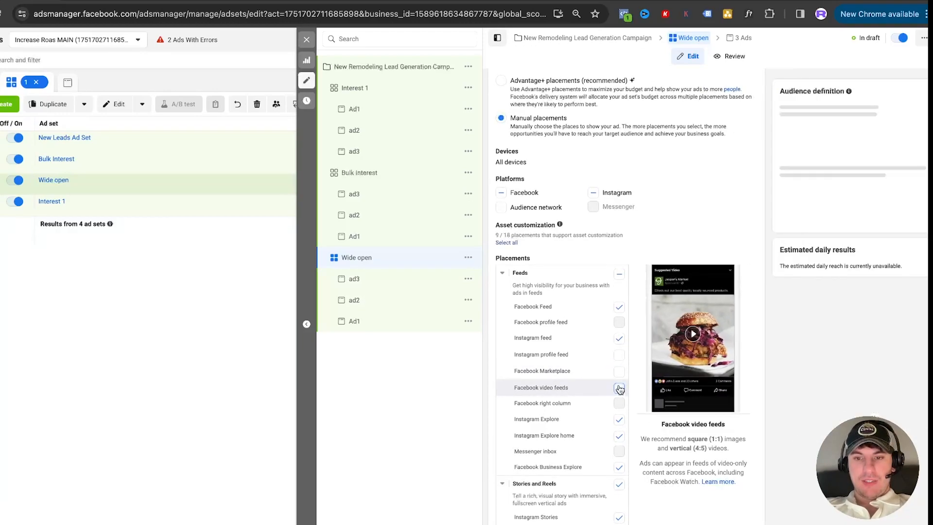
pyautogui.click(619, 420)
pyautogui.click(618, 435)
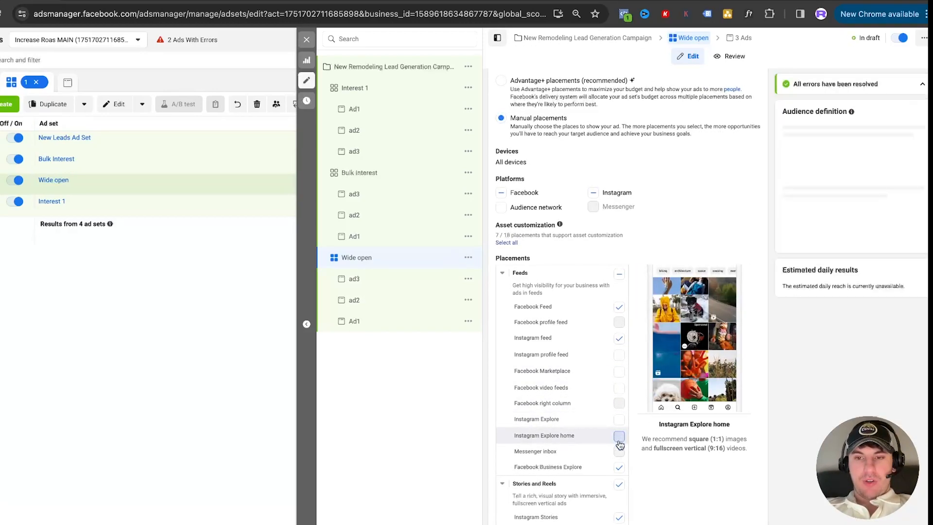
pyautogui.click(618, 466)
pyautogui.scroll(-3, 621, 293)
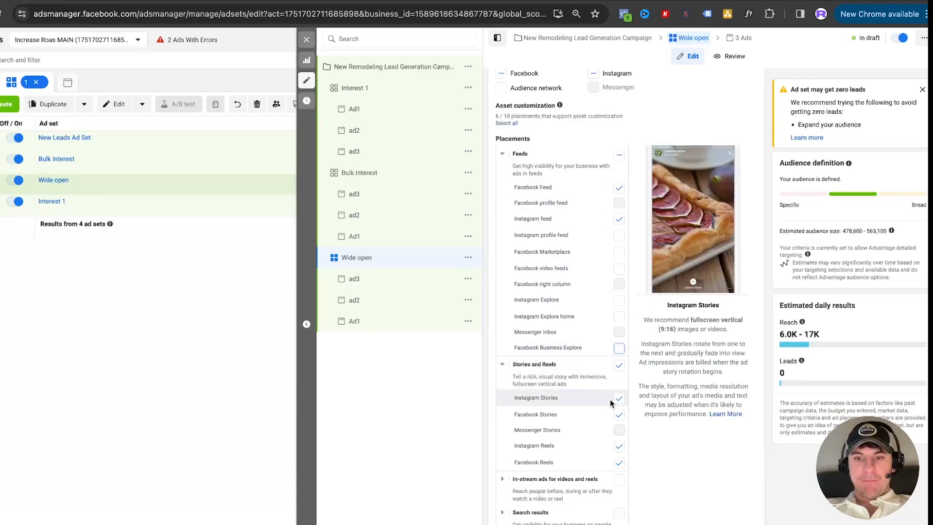
# Review the remaining manual placements and switch the Wide open ad set back to Advantage+ placements
pyautogui.scroll(-2, 610, 388)
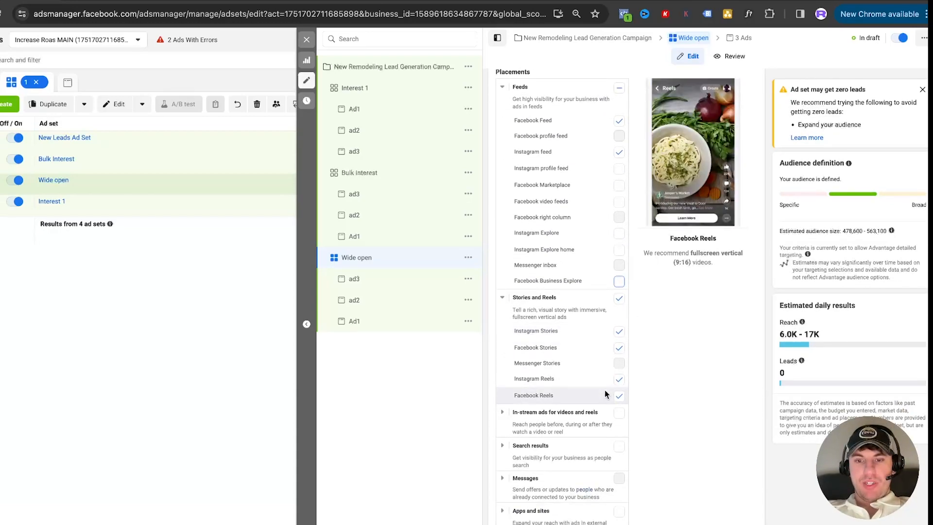
pyautogui.scroll(6, 605, 388)
pyautogui.scroll(-4, 603, 384)
pyautogui.scroll(4, 604, 382)
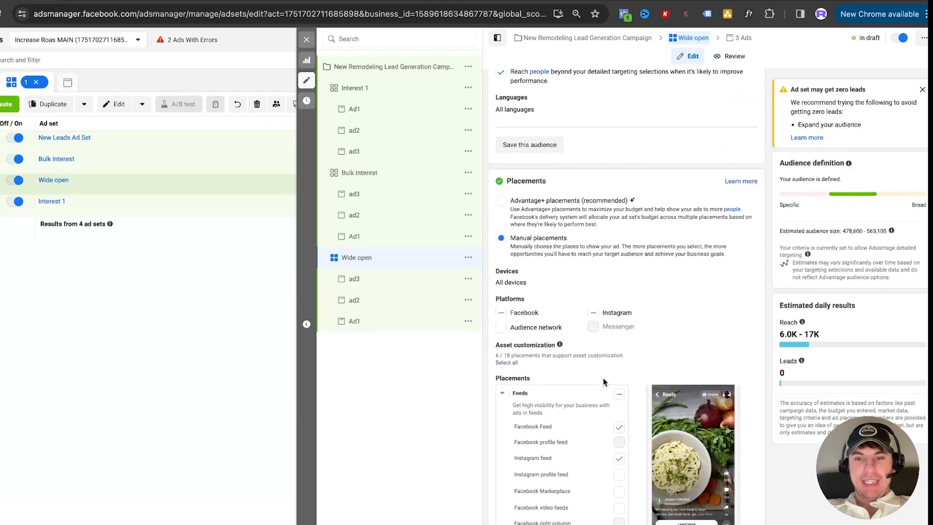
pyautogui.click(502, 201)
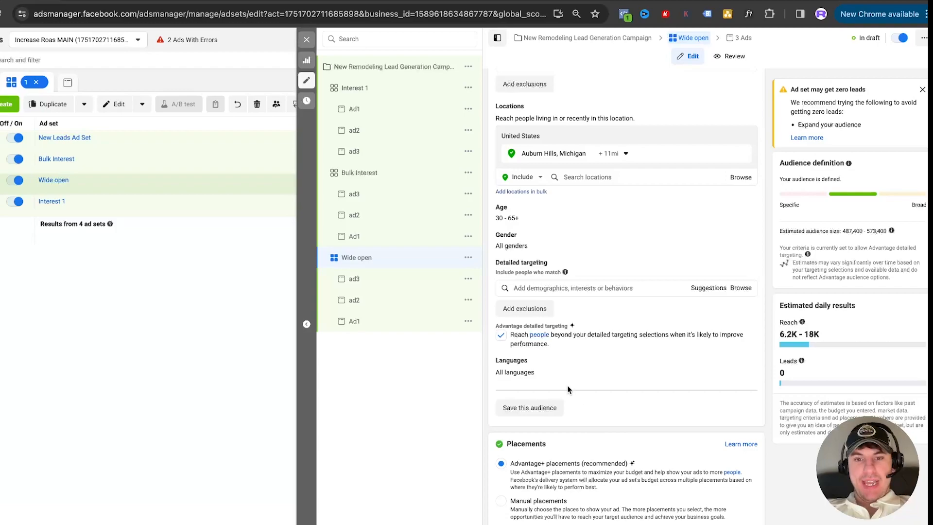
# Close the ad set editor and look through the reporting breakdown options, including the demographics breakdowns
pyautogui.click(305, 38)
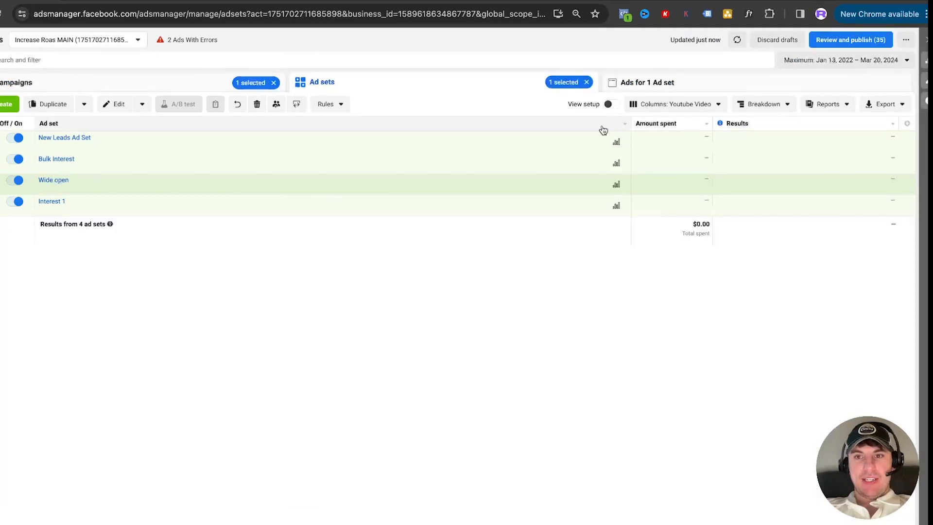
pyautogui.click(757, 104)
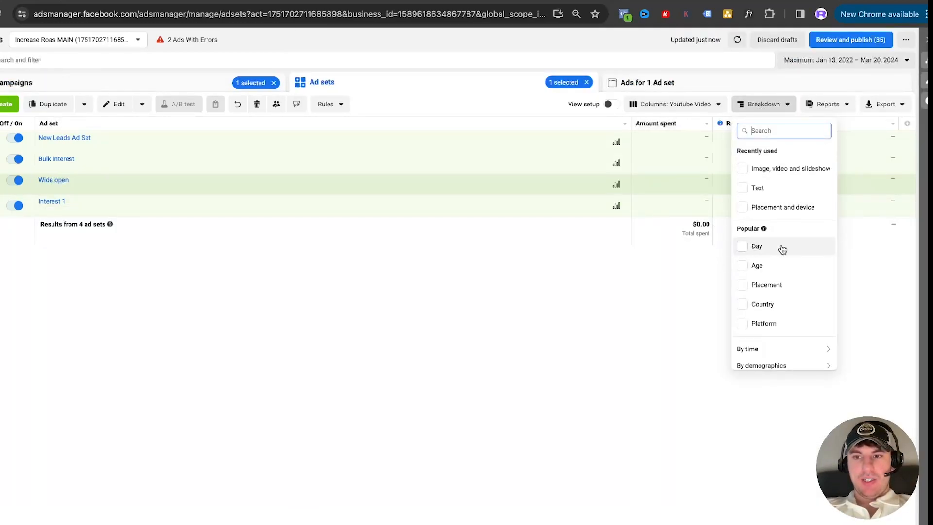
pyautogui.scroll(-3, 779, 248)
pyautogui.moveTo(779, 302)
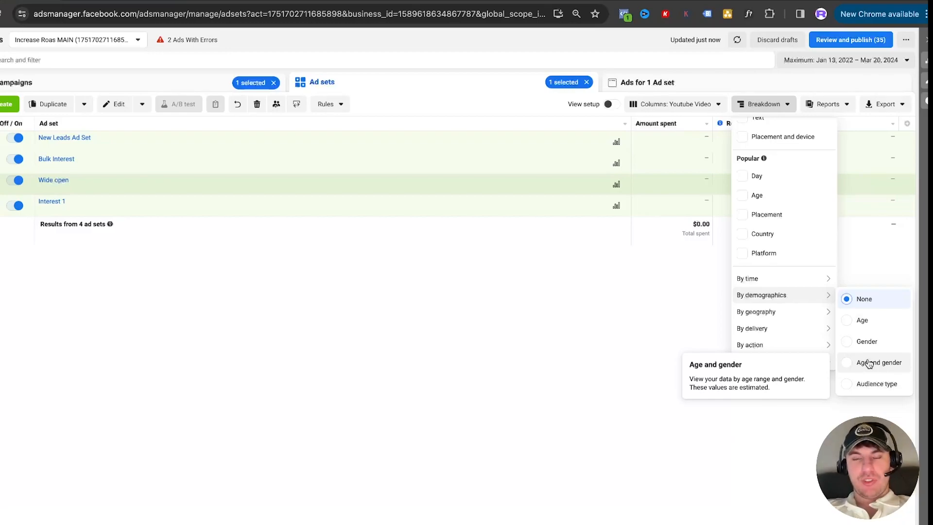
pyautogui.click(695, 289)
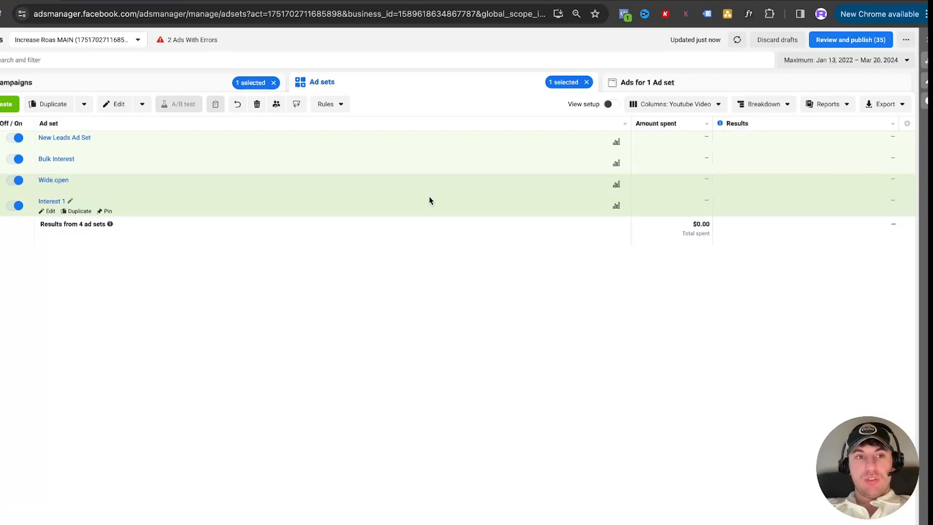
# Reopen the Wide open ad set for editing and open its ad3
pyautogui.click(48, 190)
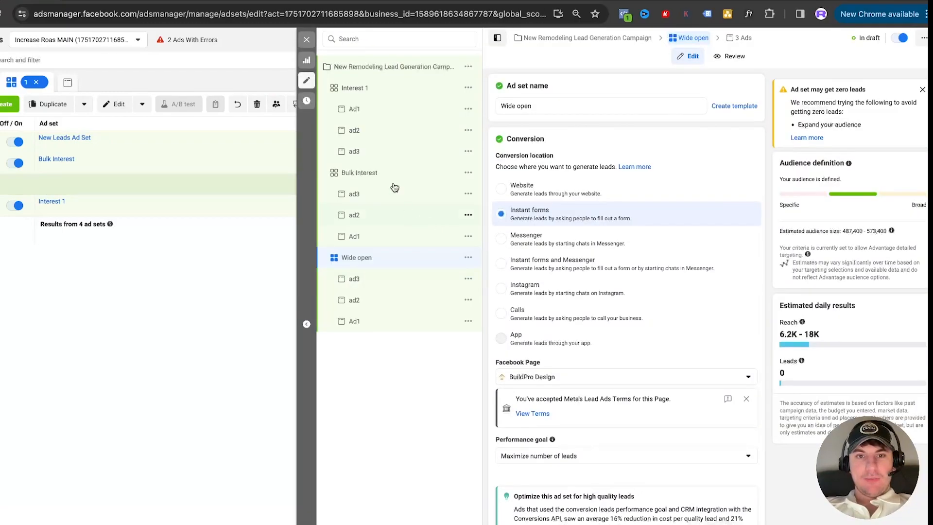
pyautogui.scroll(-4, 644, 309)
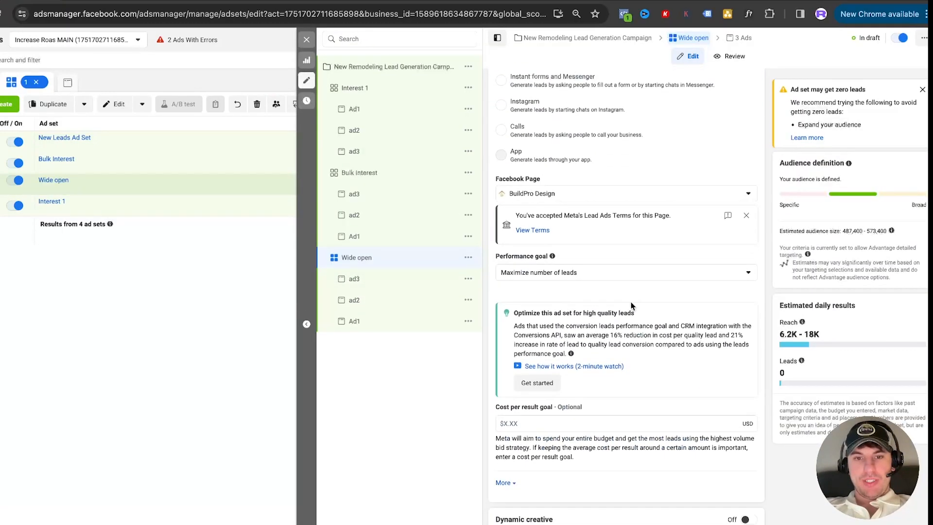
pyautogui.click(353, 279)
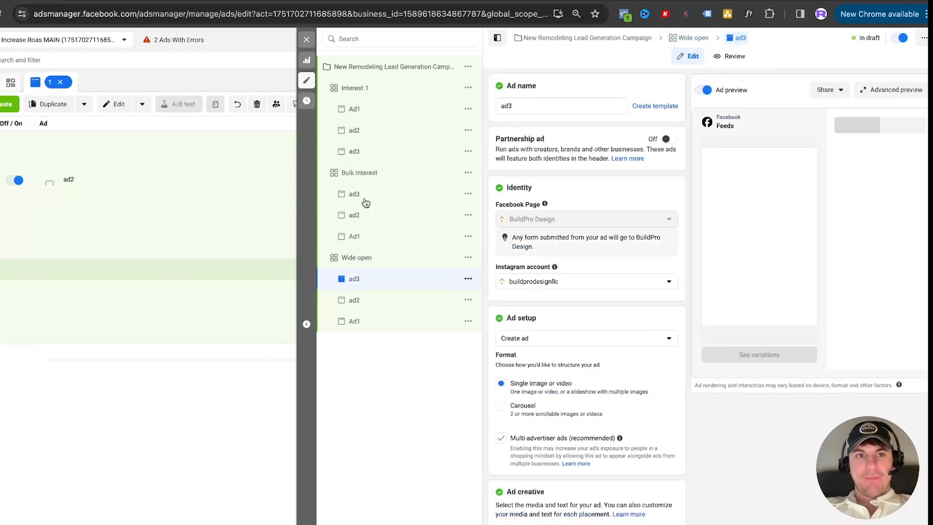
# Switch to the Miro funnel board, examine how the ads are arranged under each ad set, and return to Ads Manager
pyautogui.click(194, 1)
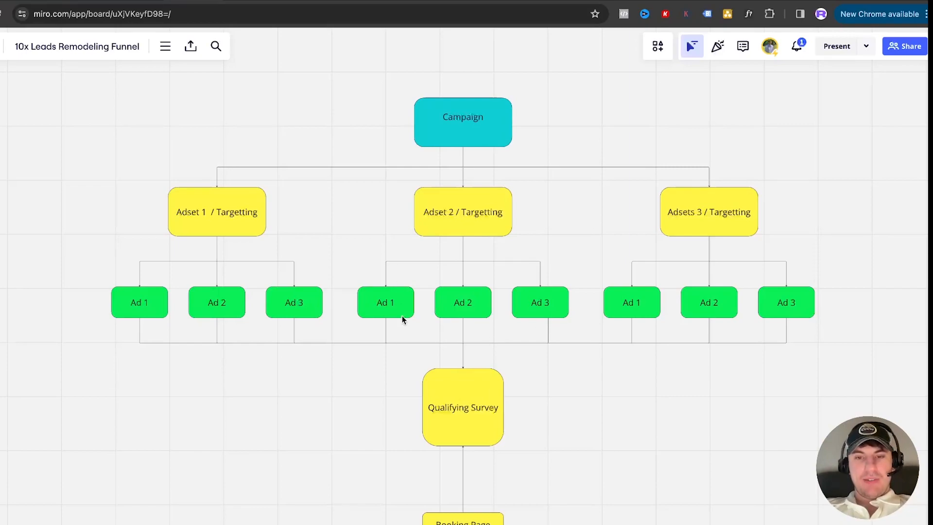
pyautogui.scroll(-3, 475, 305)
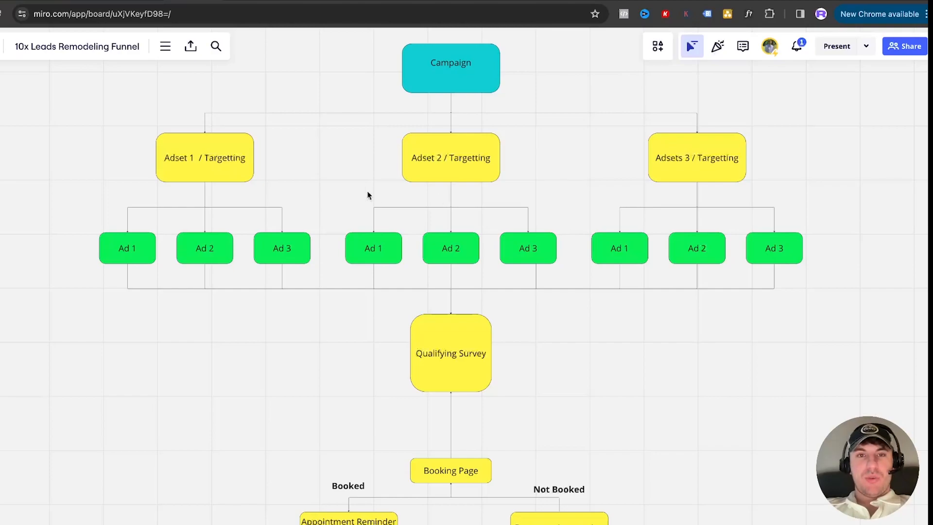
pyautogui.click(34, 2)
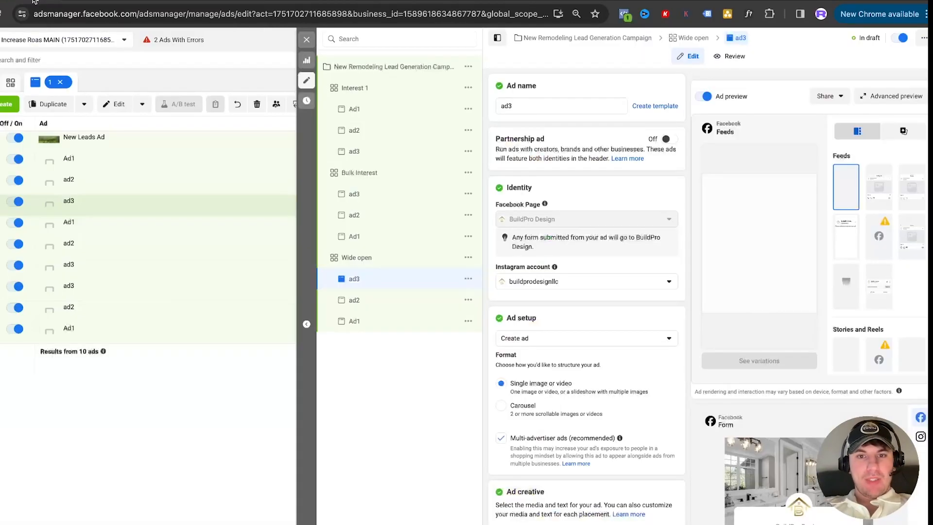
# Enter "Story" as the primary text of ad3 in the Wide open ad set
pyautogui.scroll(-6, 552, 304)
pyautogui.scroll(-2, 557, 297)
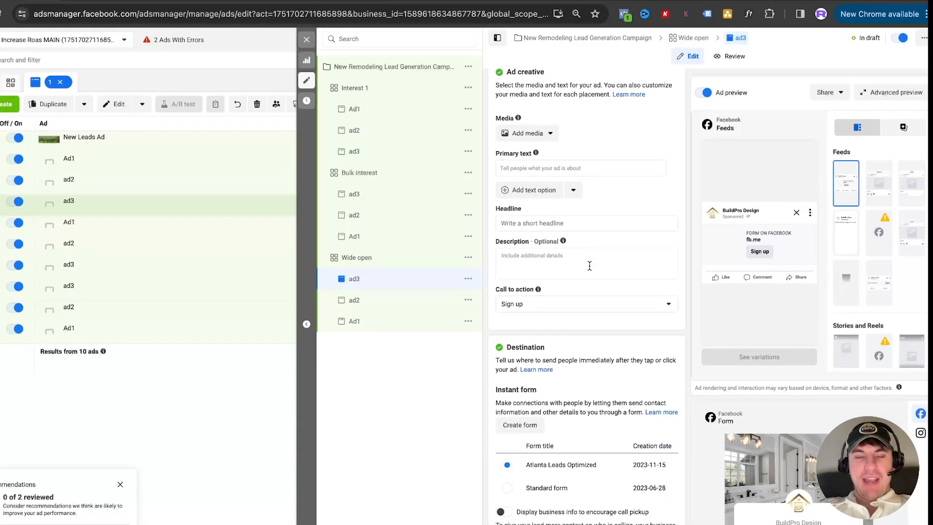
pyautogui.click(558, 162)
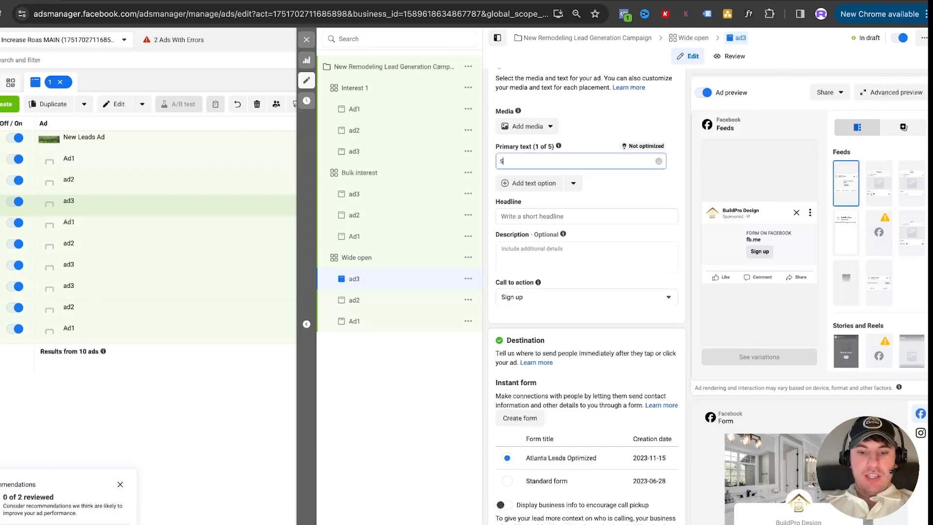
pyautogui.write('Stor')
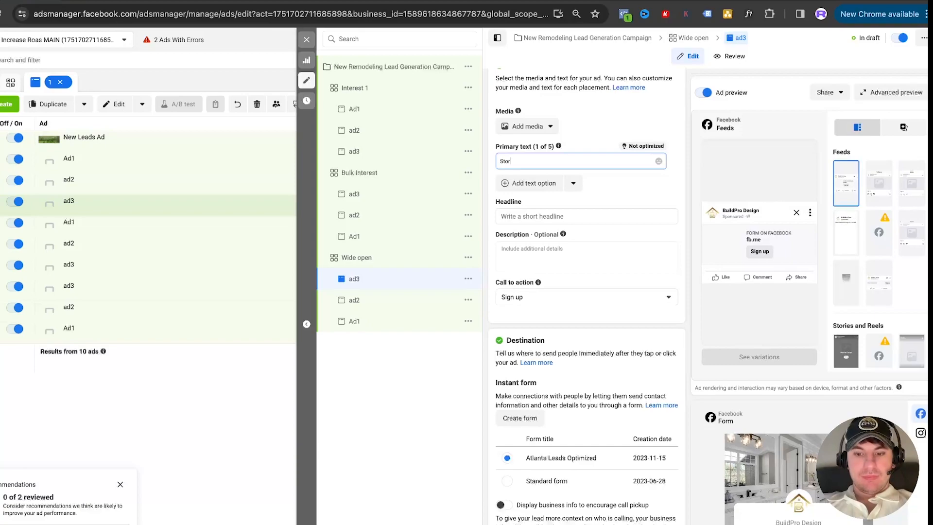
pyautogui.write('y')
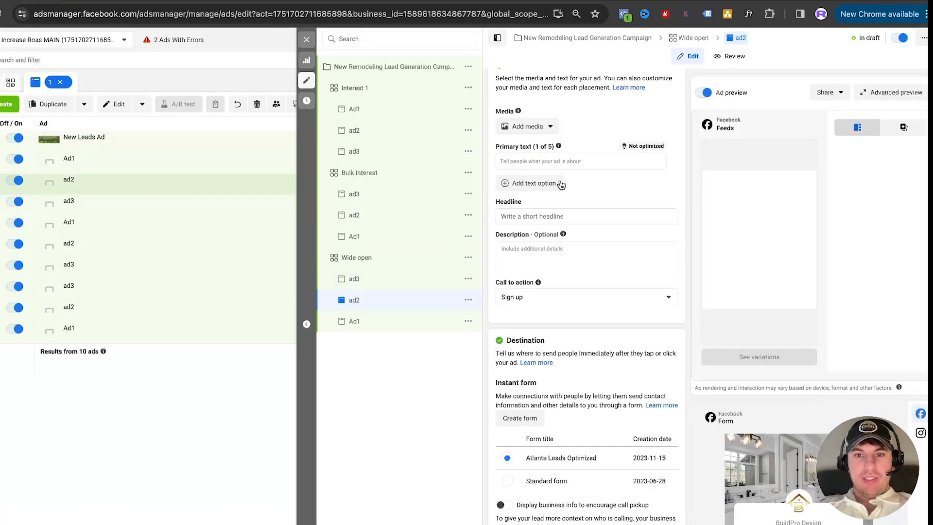
# Rename ad3 in the Wide open ad set as "Story"
pyautogui.scroll(4, 554, 242)
pyautogui.scroll(5, 553, 242)
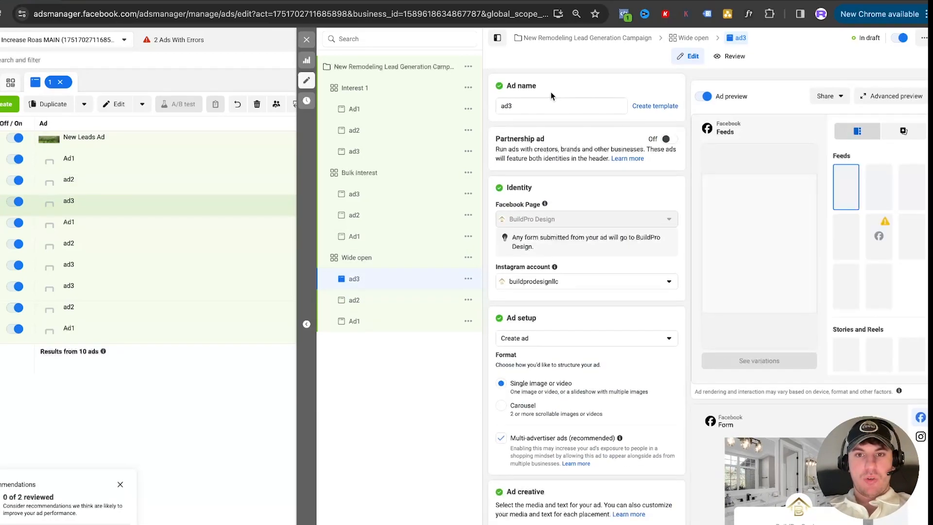
pyautogui.doubleClick(535, 107)
pyautogui.write('Story')
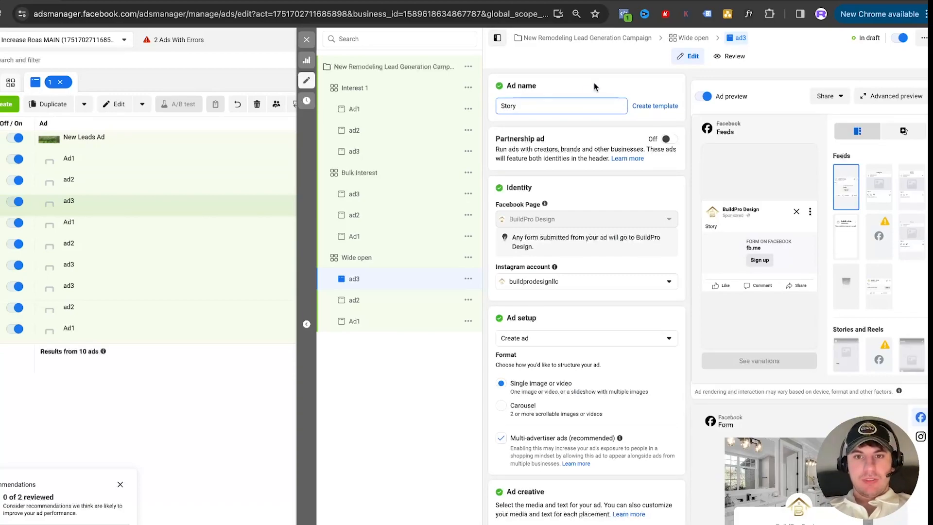
# Rename ad2 in the Wide open ad set as "Transformation"
pyautogui.click(382, 302)
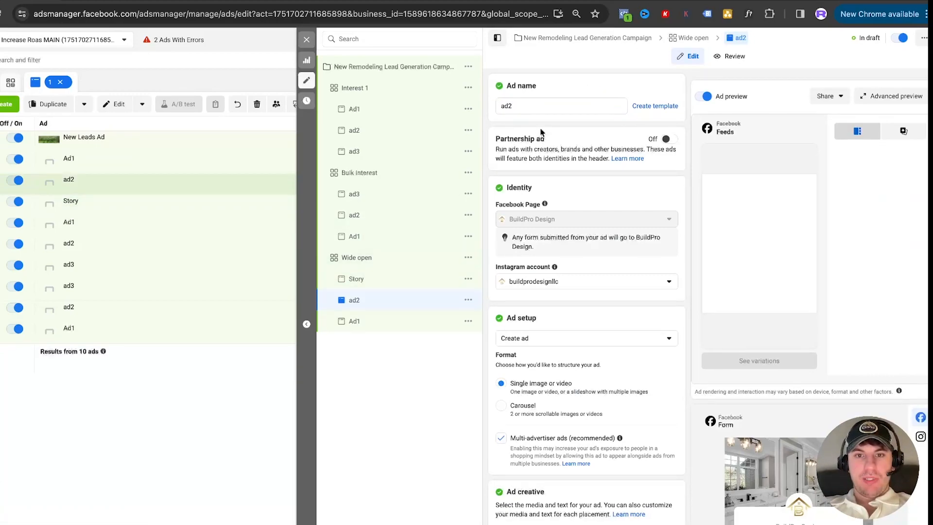
pyautogui.doubleClick(533, 106)
pyautogui.write('Tran')
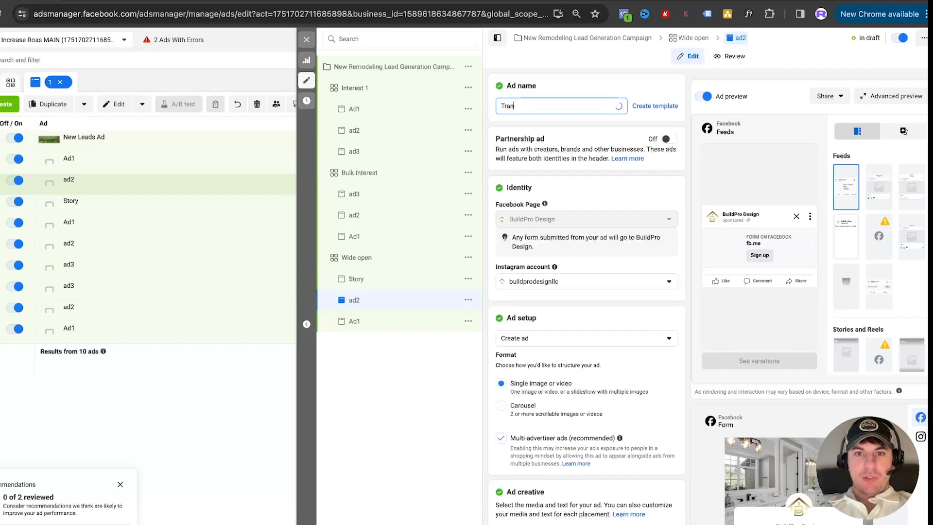
pyautogui.write('sformation')
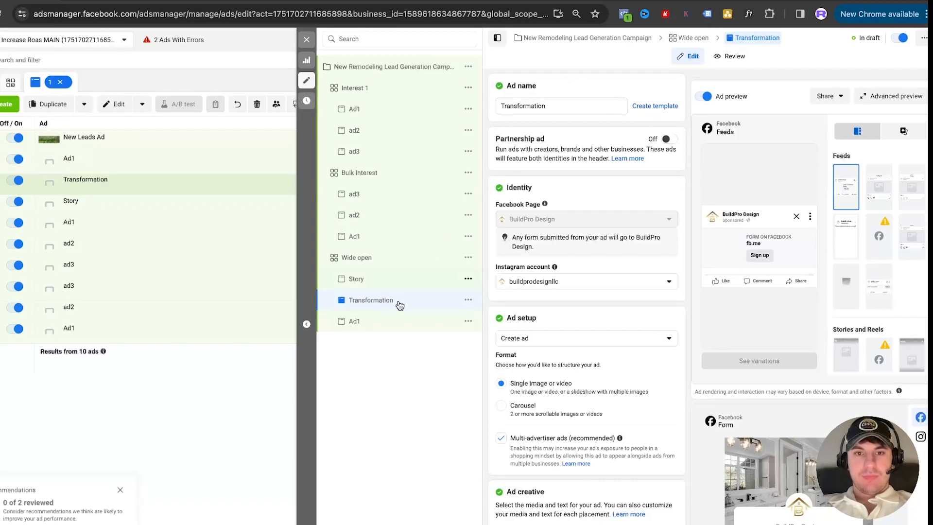
# Rename Ad1 in the Wide open ad set as "Before and After photos" and look over its empty creative fields
pyautogui.click(378, 325)
pyautogui.tripleClick(530, 109)
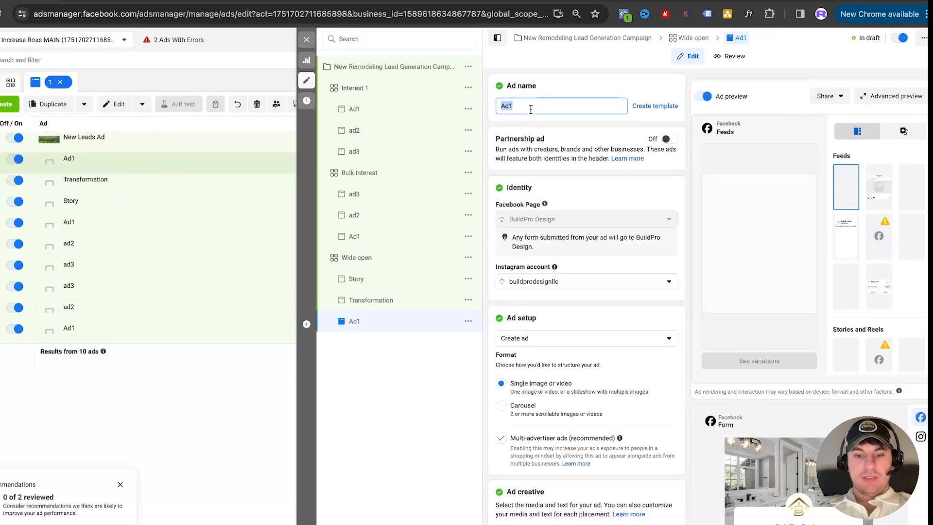
pyautogui.write('Before and After photos')
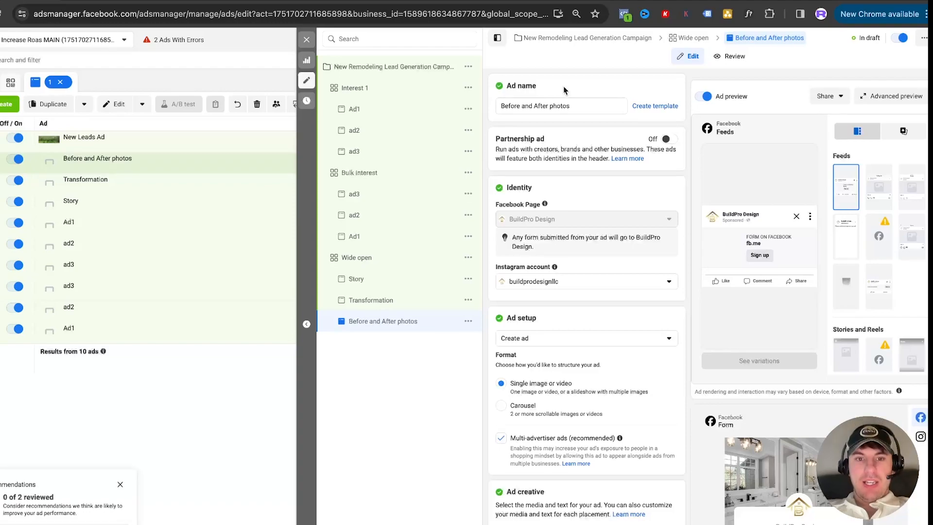
pyautogui.scroll(-5, 562, 320)
pyautogui.scroll(-4, 562, 320)
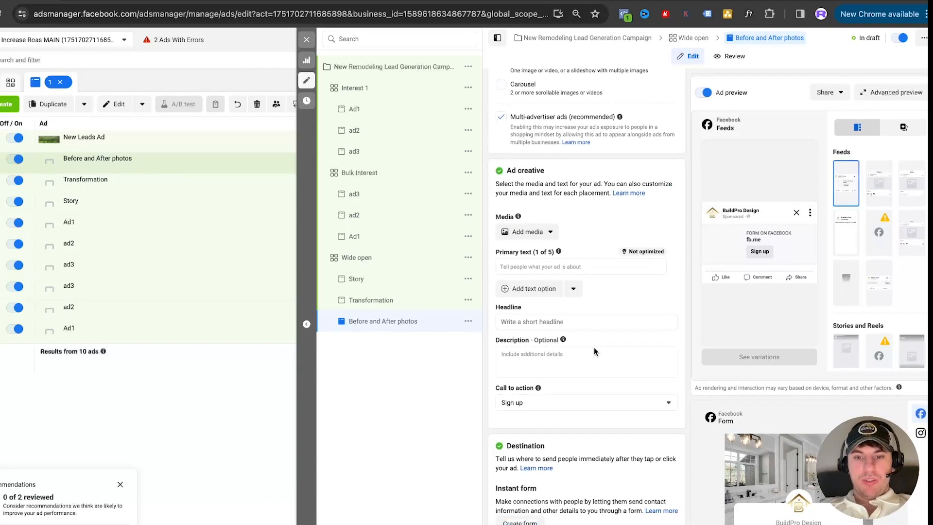
pyautogui.scroll(7, 589, 289)
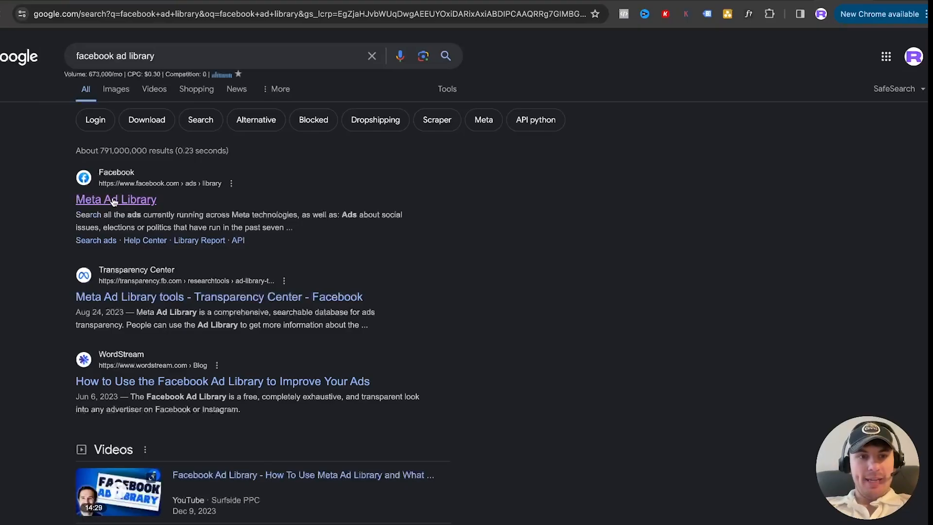
# Switch to the Meta Ad Library, set the ad category to All ads, and search for "home remodeling"
pyautogui.click(114, 199)
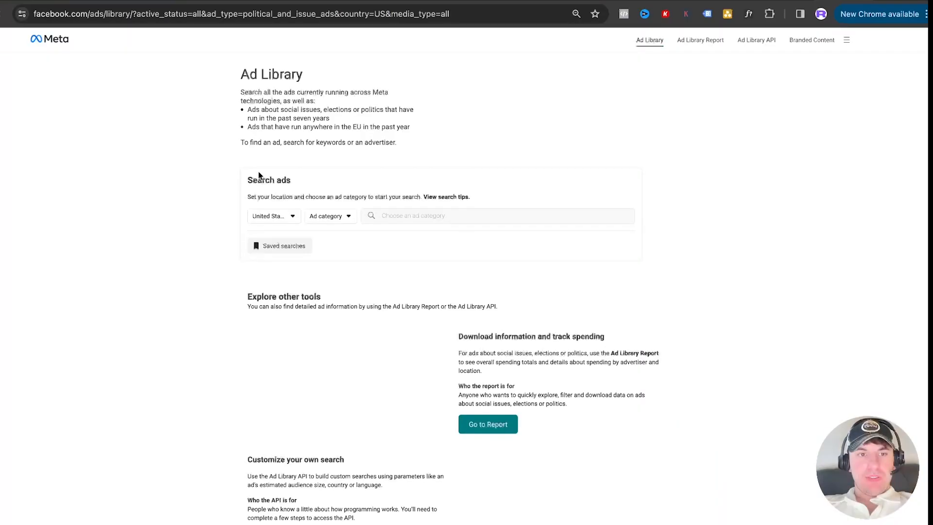
pyautogui.click(330, 223)
pyautogui.click(344, 262)
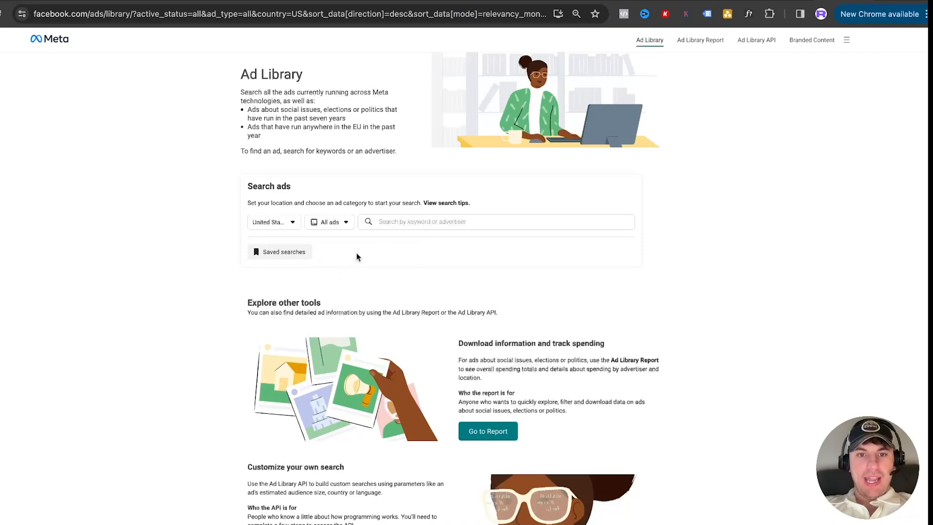
pyautogui.click(429, 222)
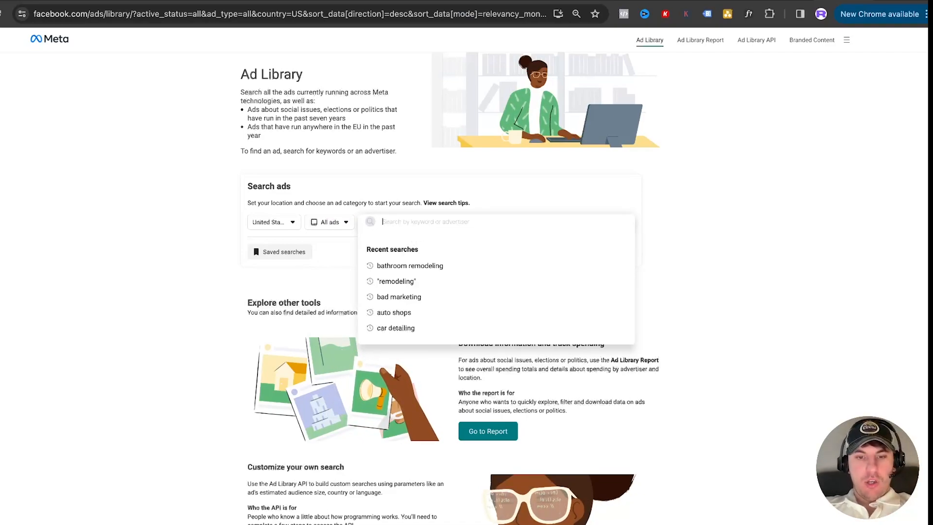
pyautogui.write('home remodeling')
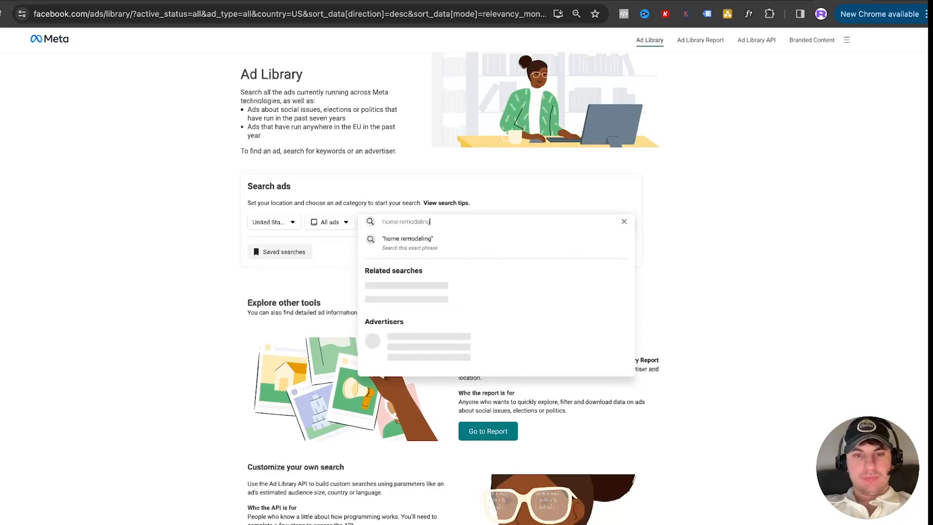
pyautogui.press('Return')
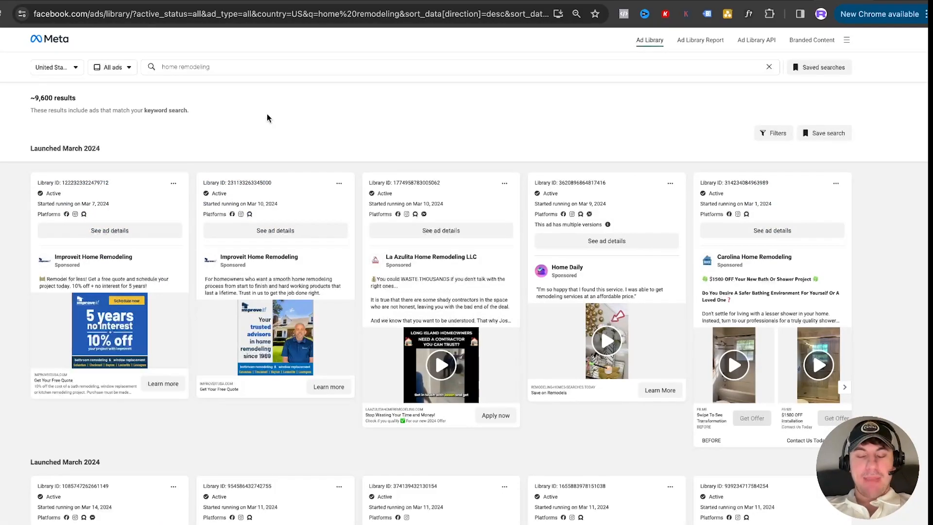
# Examine the home remodeling search results for the number of ads and the creative styles competitors use
pyautogui.moveTo(31, 98); pyautogui.dragTo(57, 99)
pyautogui.click(169, 128)
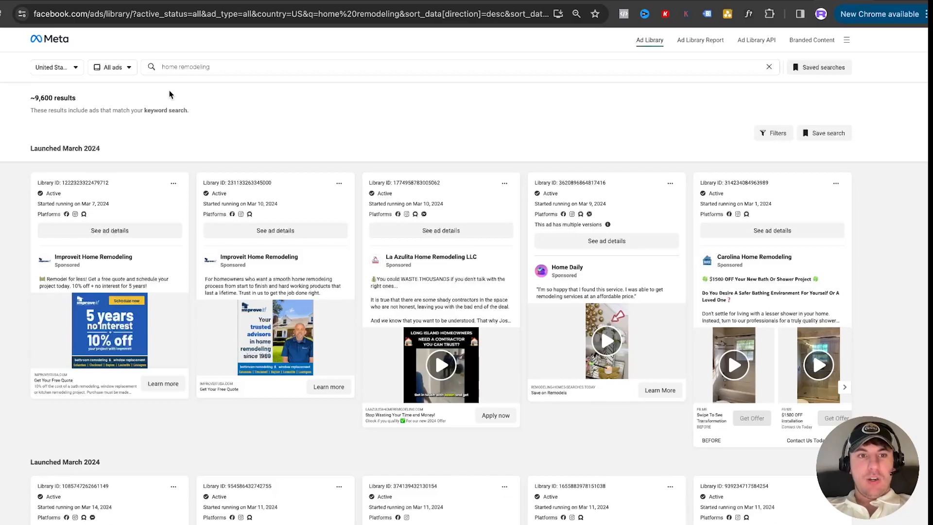
pyautogui.scroll(-1, 197, 150)
pyautogui.scroll(1, 196, 156)
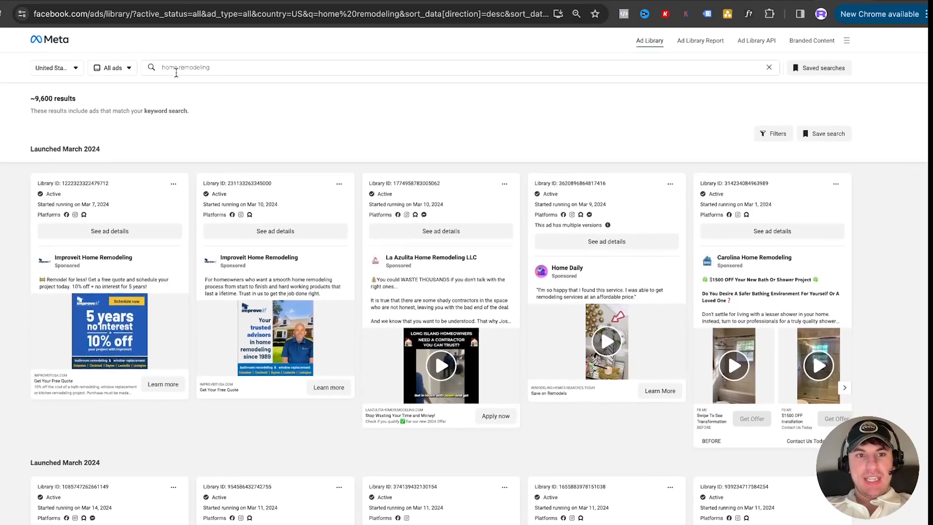
pyautogui.moveTo(179, 68); pyautogui.dragTo(144, 73)
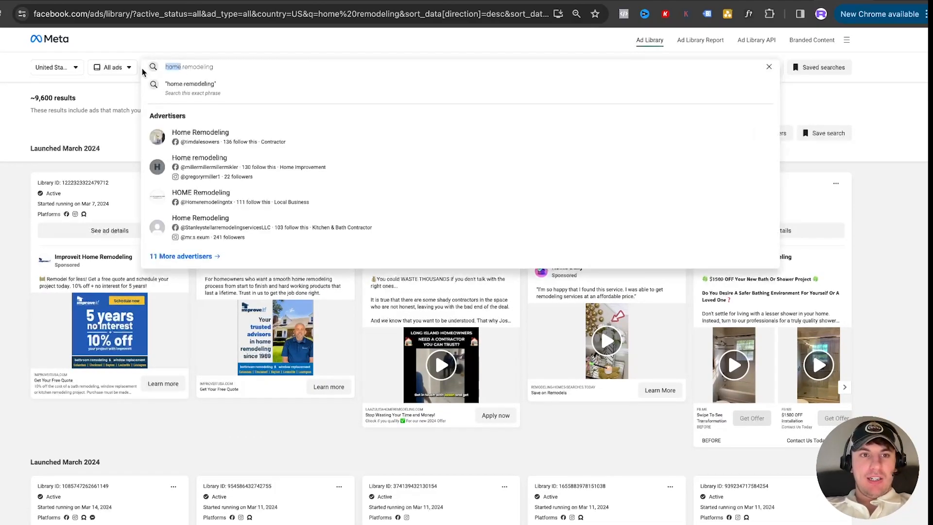
pyautogui.click(231, 50)
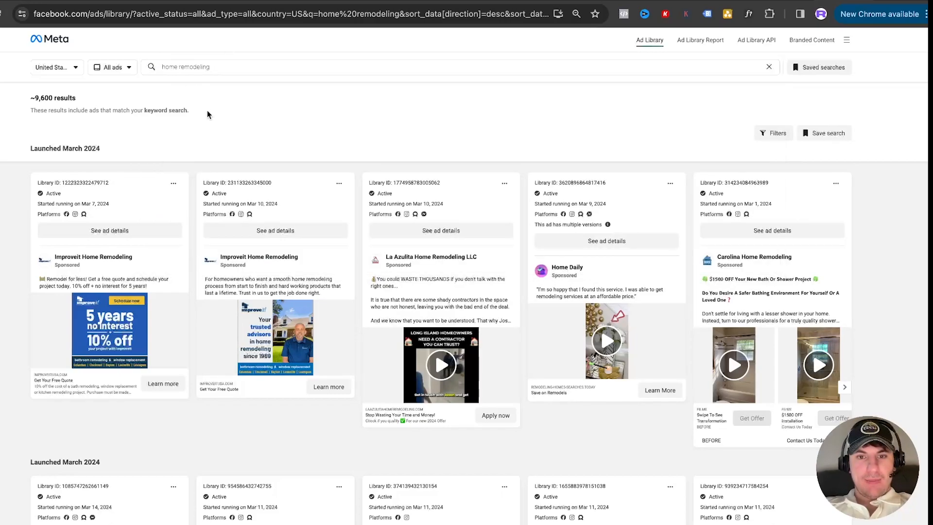
pyautogui.scroll(-1, 208, 116)
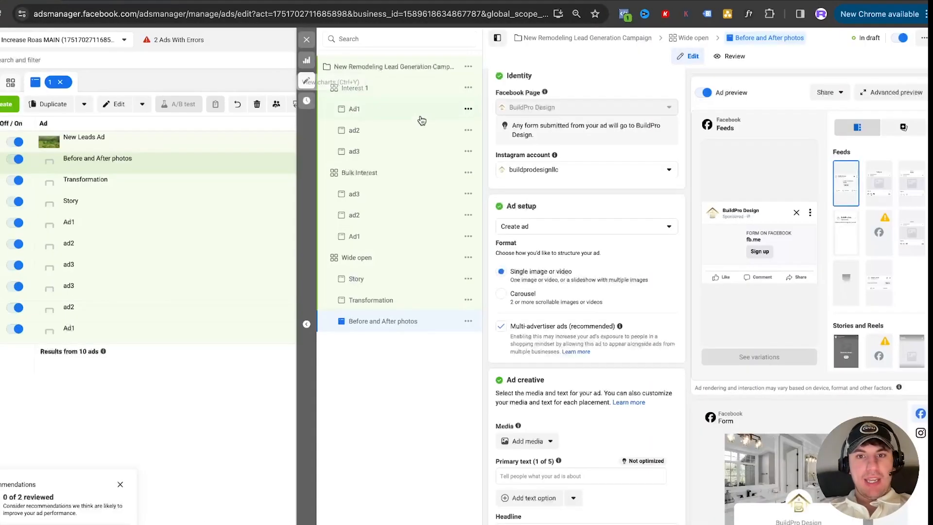
# Return to Ads Manager and rename the third ad in the Wide open ad set as "Offer on picture"
pyautogui.tripleClick(541, 104)
pyautogui.write('Offer o')
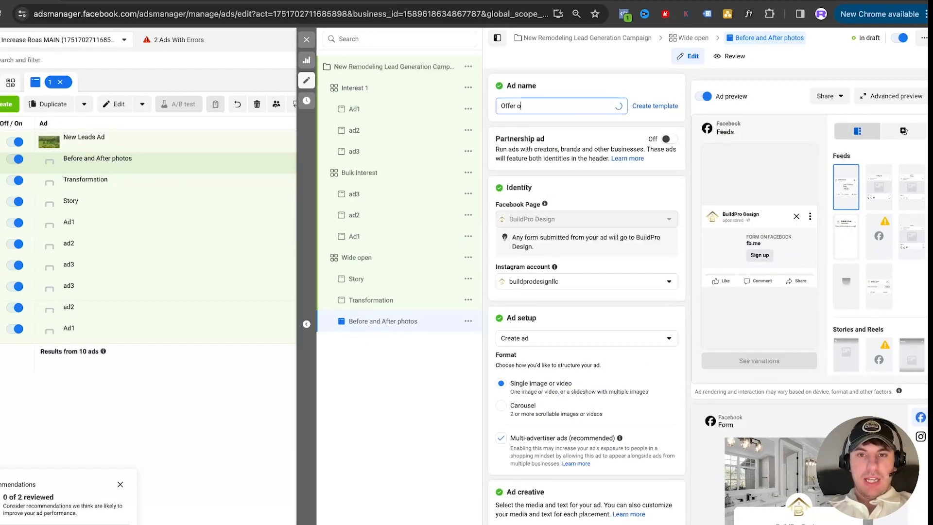
pyautogui.write('n picture')
pyautogui.click(585, 77)
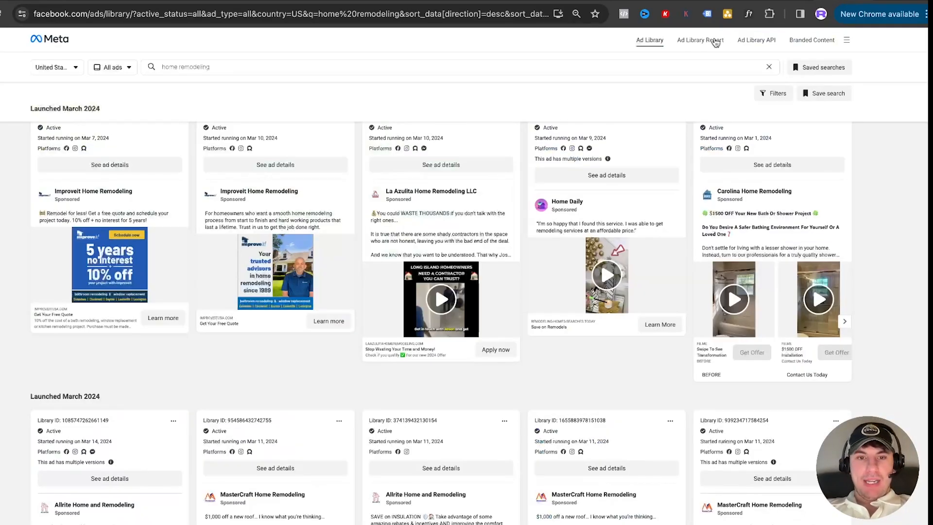
# Go back to the Ad Library and preview the Home Daily and Carolina Home Remodeling video ads
pyautogui.scroll(-10, 728, 217)
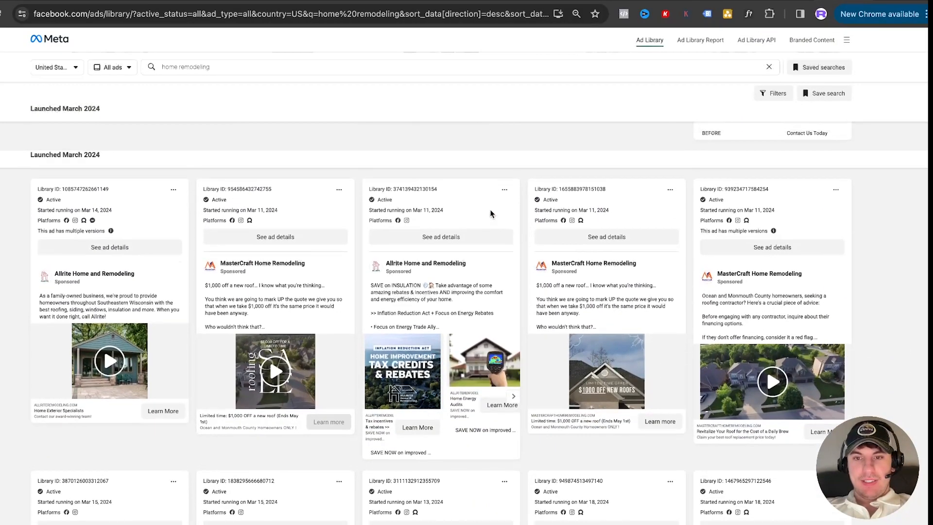
pyautogui.scroll(5, 491, 214)
pyautogui.click(607, 306)
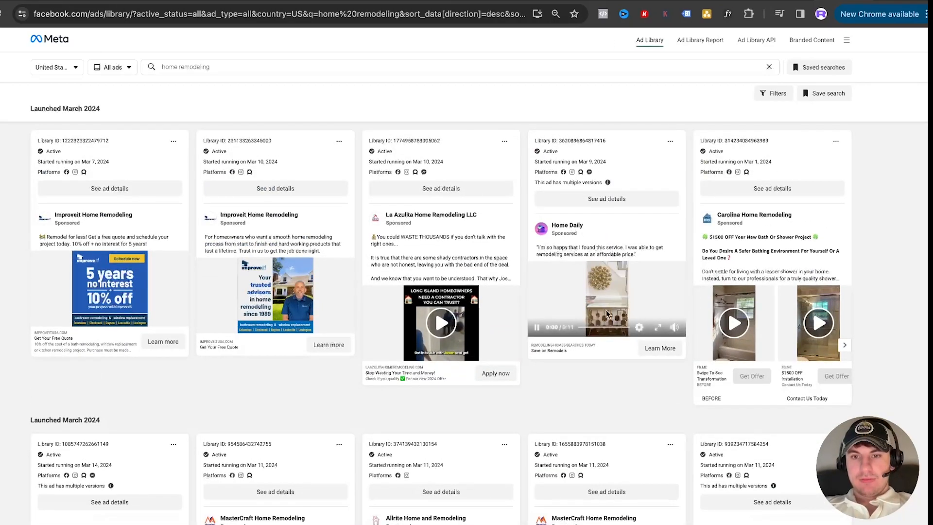
pyautogui.click(674, 329)
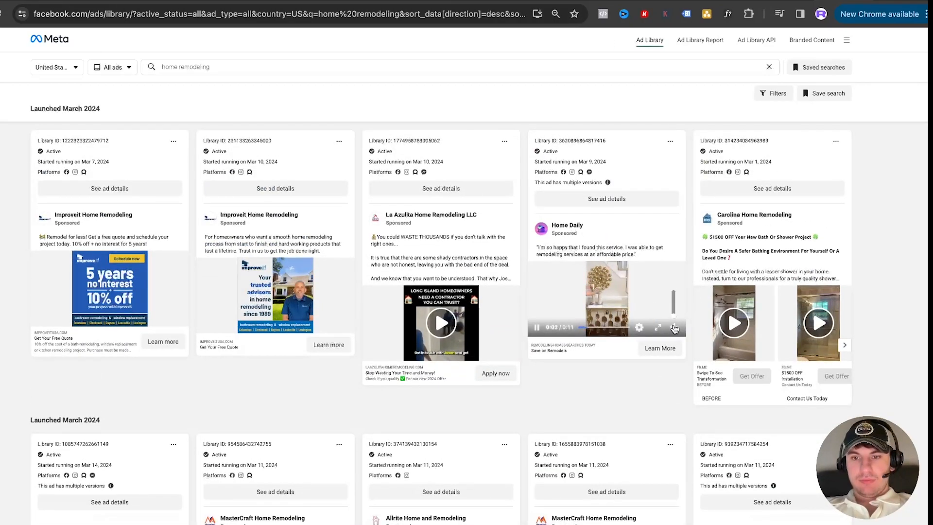
pyautogui.click(537, 328)
pyautogui.scroll(-1, 731, 320)
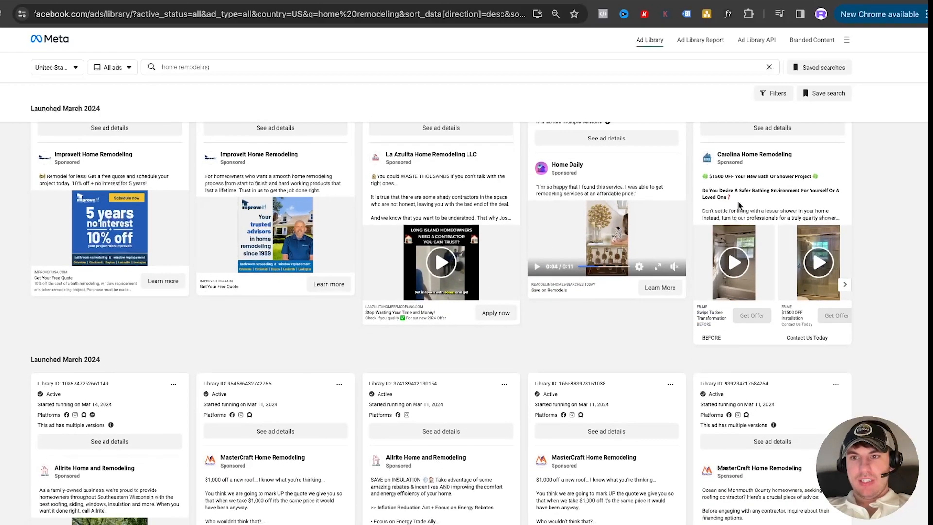
pyautogui.click(737, 256)
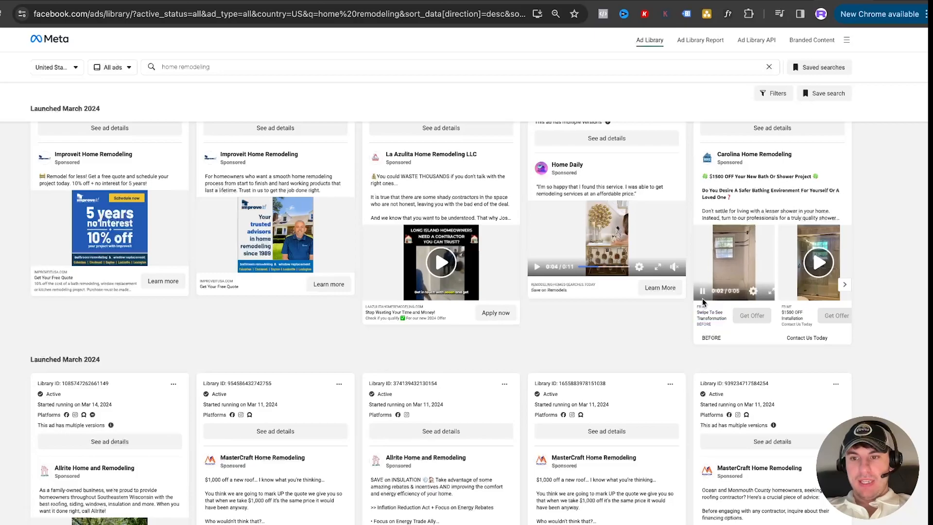
# Browse the older home remodeling ads and watch part of Mountain Home Remodeling's "Old Roofs Needed" video ad
pyautogui.scroll(-5, 701, 299)
pyautogui.scroll(-10, 700, 300)
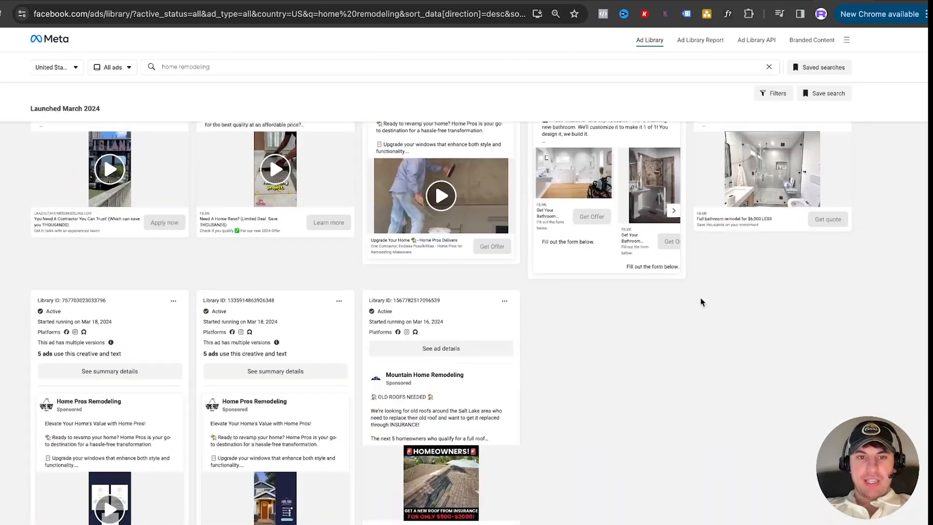
pyautogui.scroll(2, 700, 301)
pyautogui.scroll(-3, 670, 298)
pyautogui.scroll(-12, 648, 294)
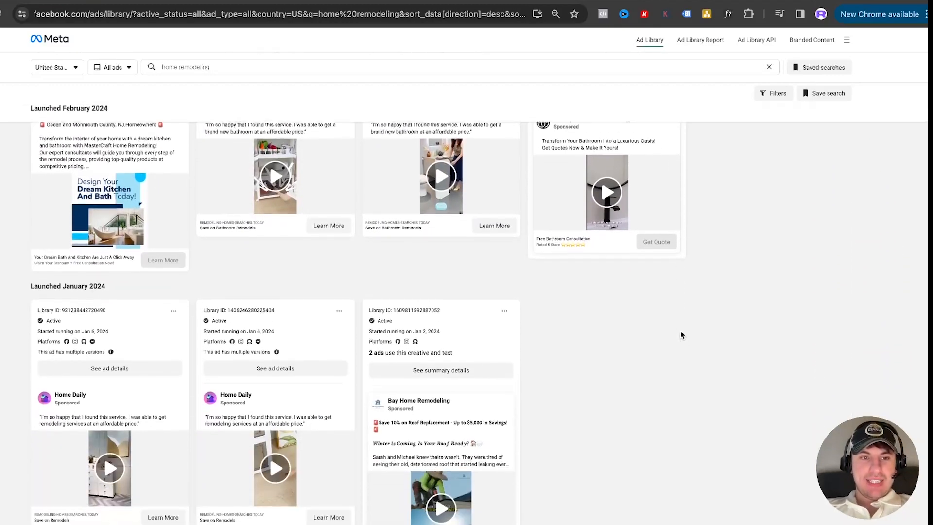
pyautogui.scroll(7, 680, 333)
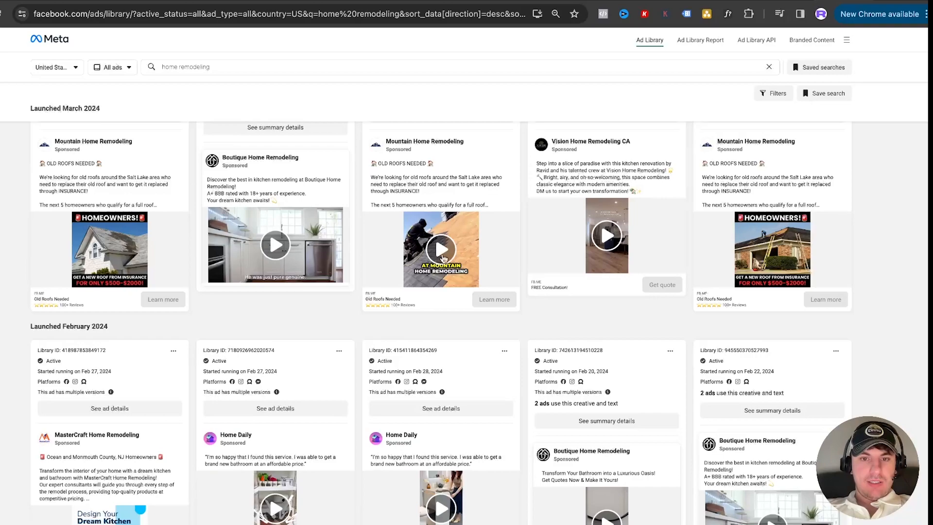
pyautogui.click(422, 252)
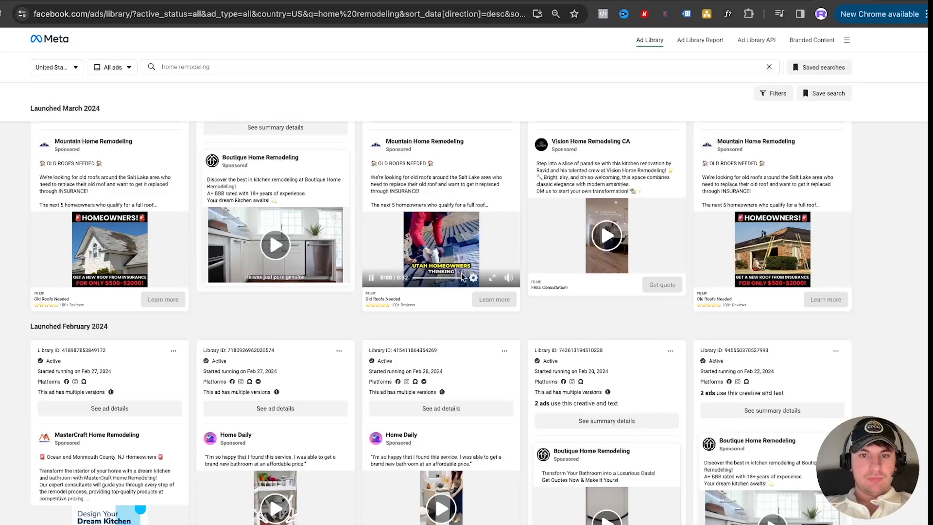
pyautogui.moveTo(510, 281)
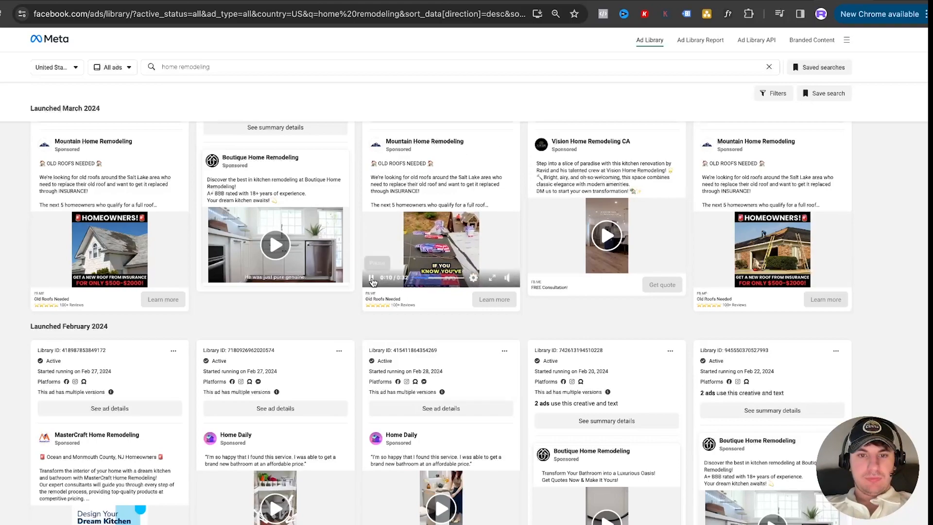
pyautogui.click(371, 279)
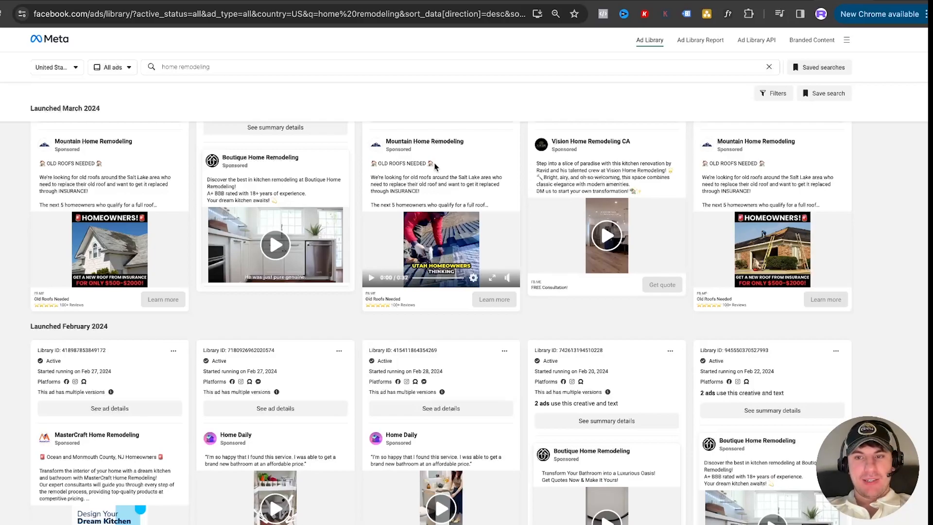
# Review Mountain Home Remodeling's video and picture ads alongside the neighbouring ads, and return to Ads Manager
pyautogui.scroll(2, 411, 160)
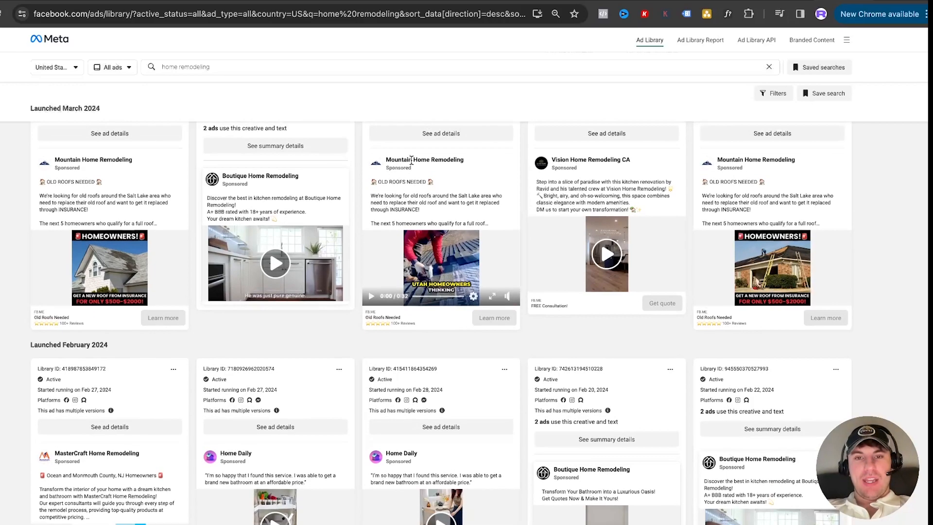
pyautogui.scroll(2, 411, 164)
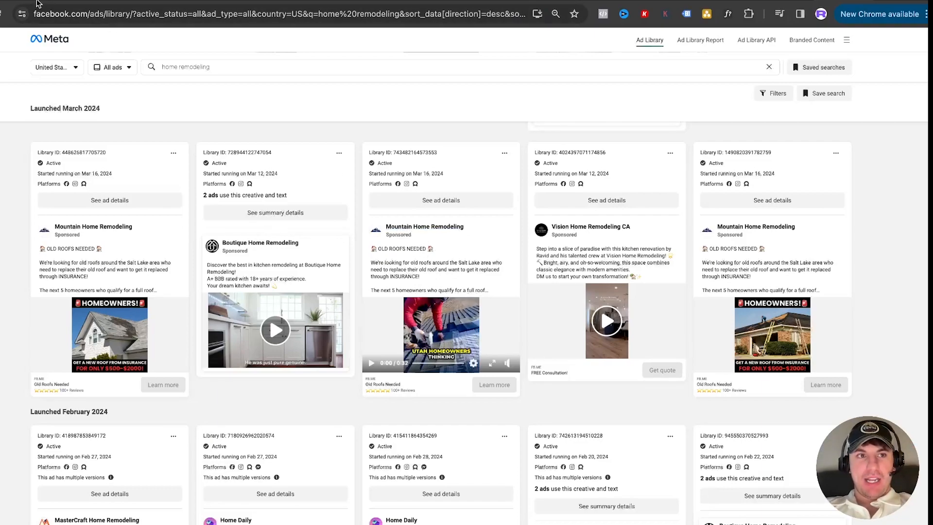
pyautogui.click(32, 1)
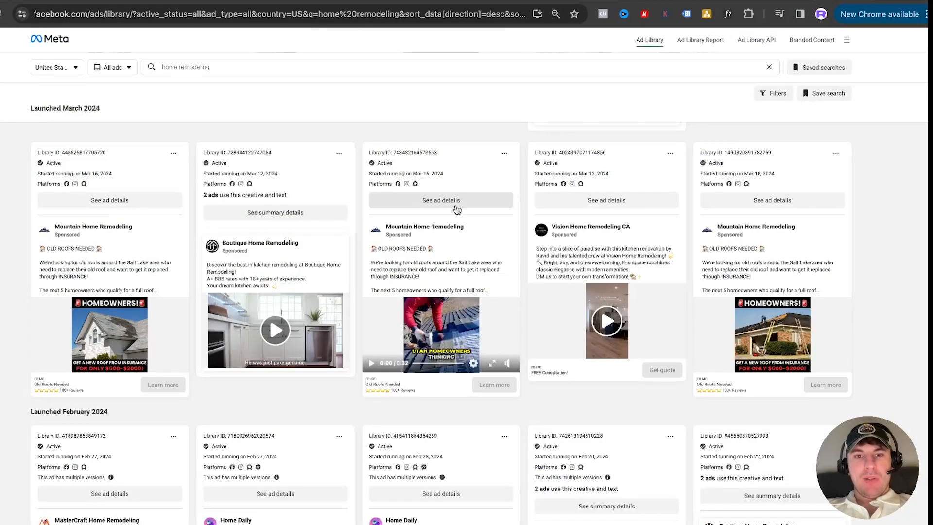
pyautogui.scroll(-2, 456, 209)
pyautogui.scroll(3, 454, 209)
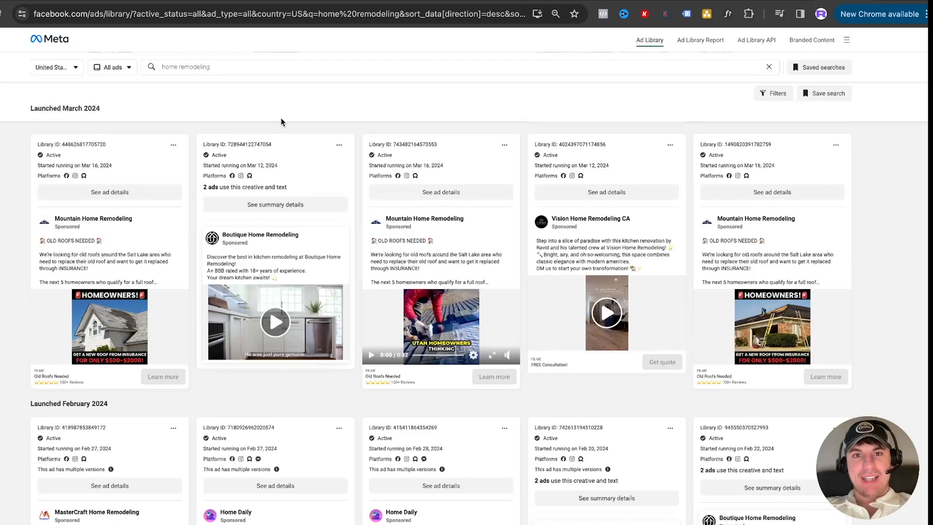
pyautogui.click(39, 1)
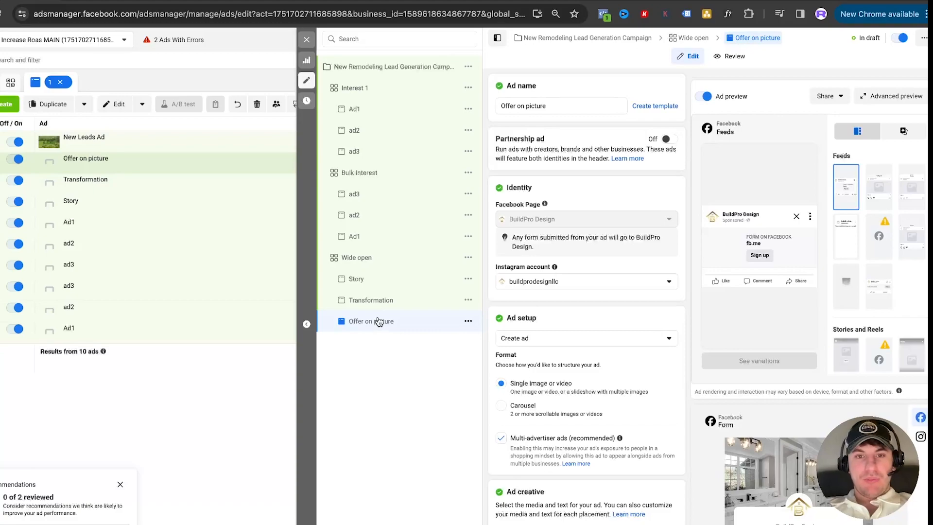
# Quickly duplicate the "Offer on picture" ad in the Wide open ad set
pyautogui.click(467, 322)
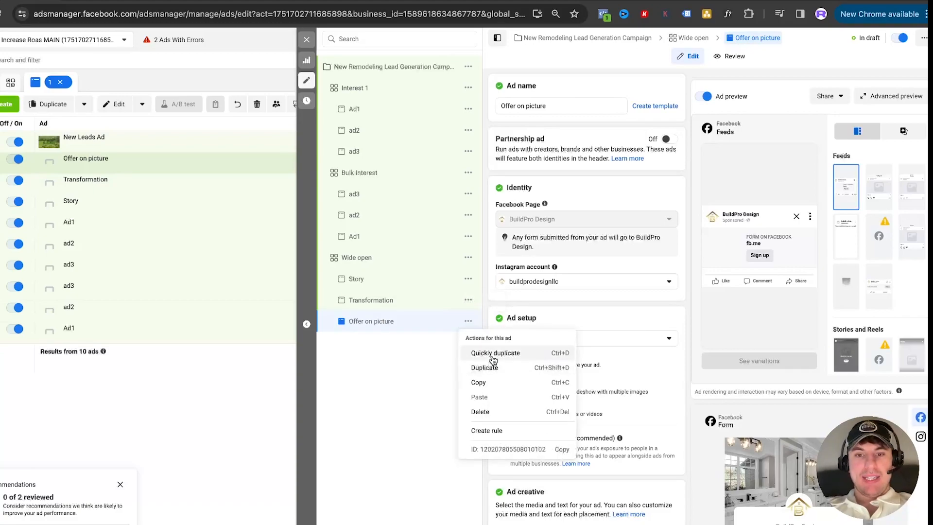
pyautogui.click(491, 353)
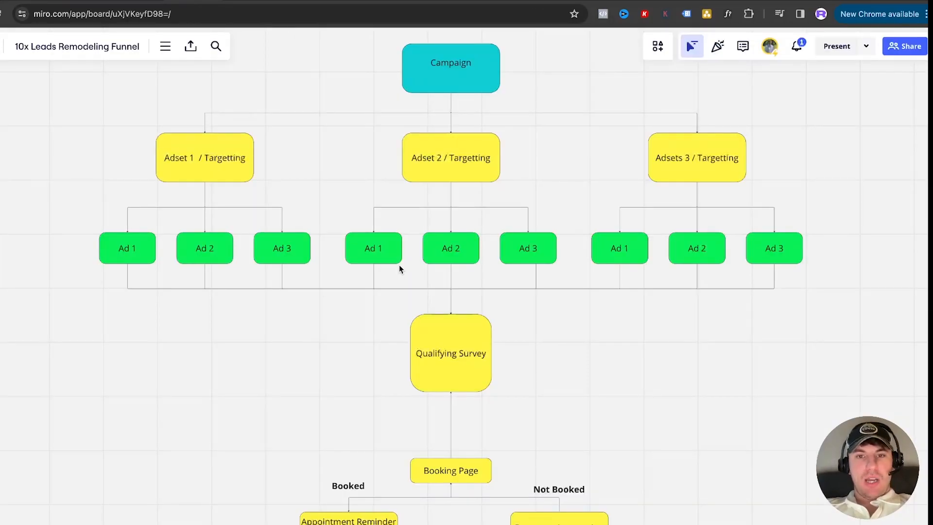
# Switch to the Miro remodeling funnel board and add "$50" on a new line in the "Adset 1 / Targetting" box
pyautogui.hscroll(1, 399, 265)
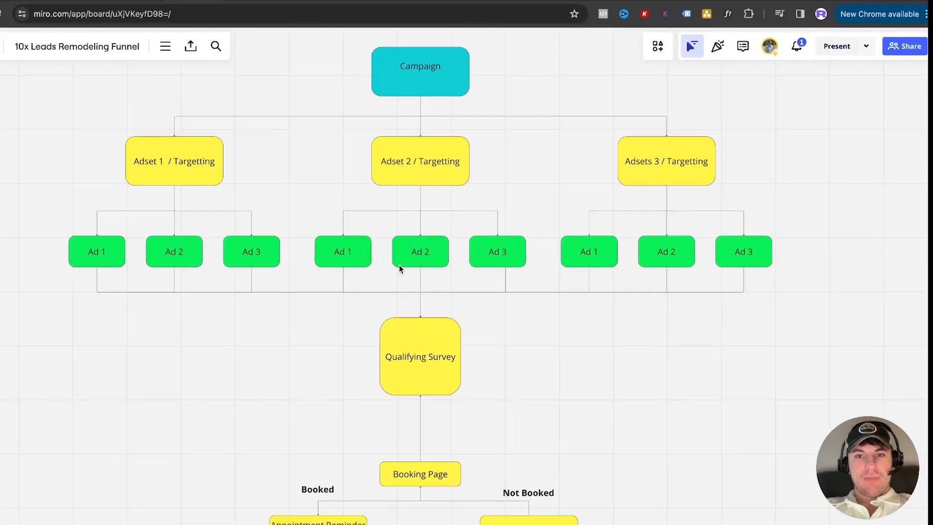
pyautogui.scroll(1, 399, 265)
pyautogui.scroll(-1, 400, 265)
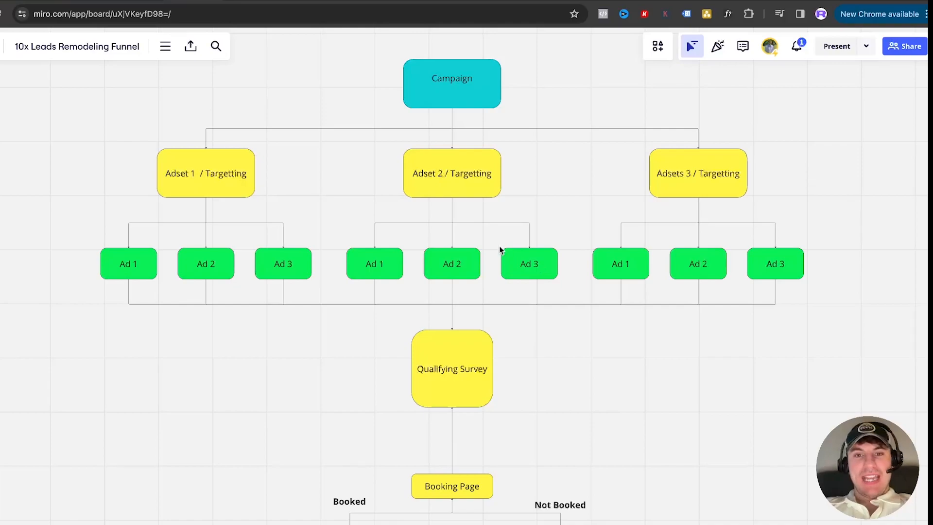
pyautogui.hscroll(-1, 537, 264)
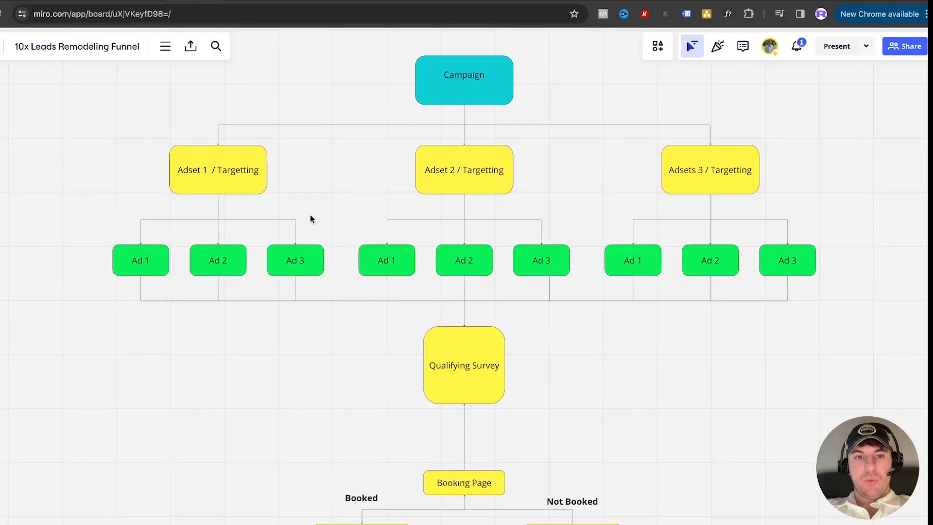
pyautogui.click(208, 170)
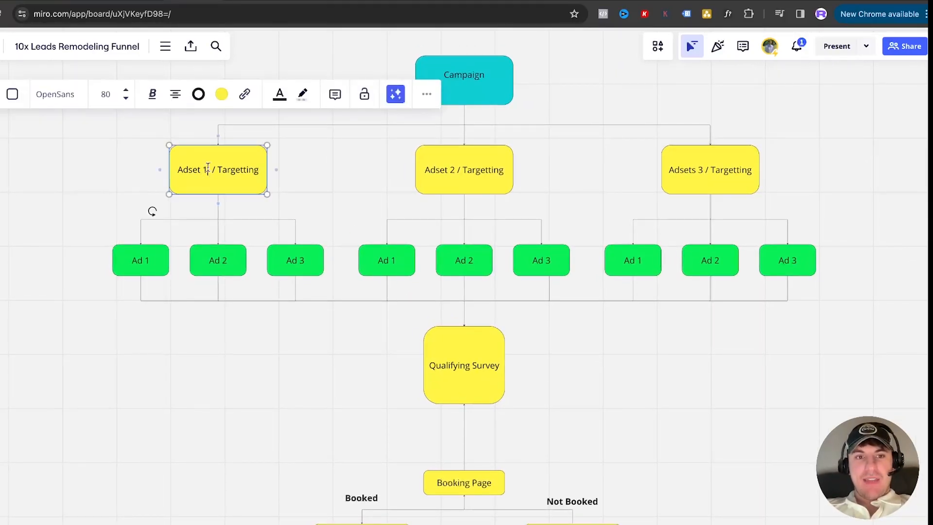
pyautogui.press('Return')
pyautogui.write('$50')
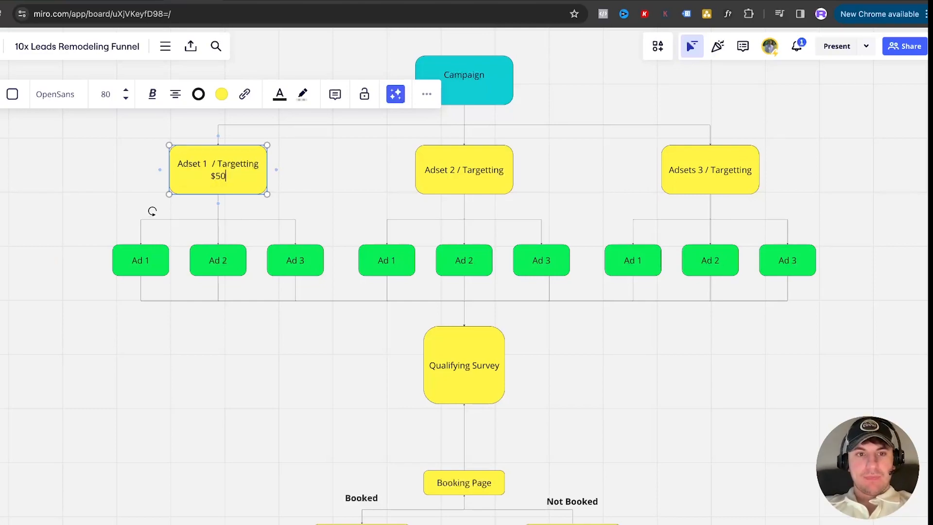
pyautogui.click(313, 183)
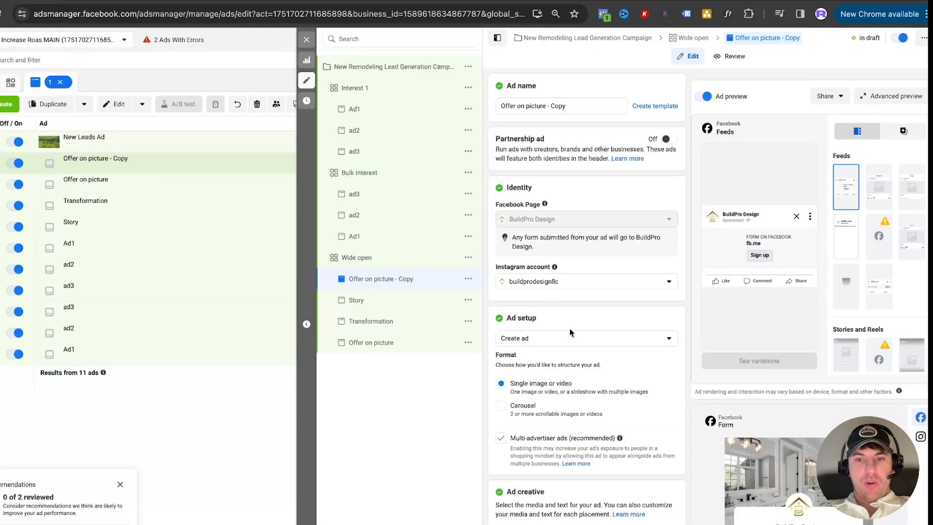
# Return to Ads Manager to review the copied ad's settings, and revisit the home remodeling ads in the Ad Library
pyautogui.scroll(-4, 570, 331)
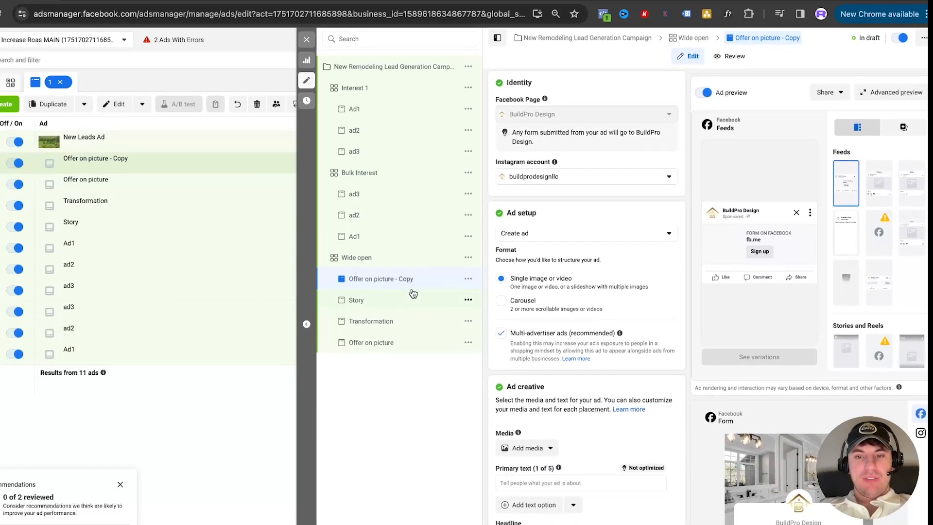
pyautogui.scroll(-1, 509, 299)
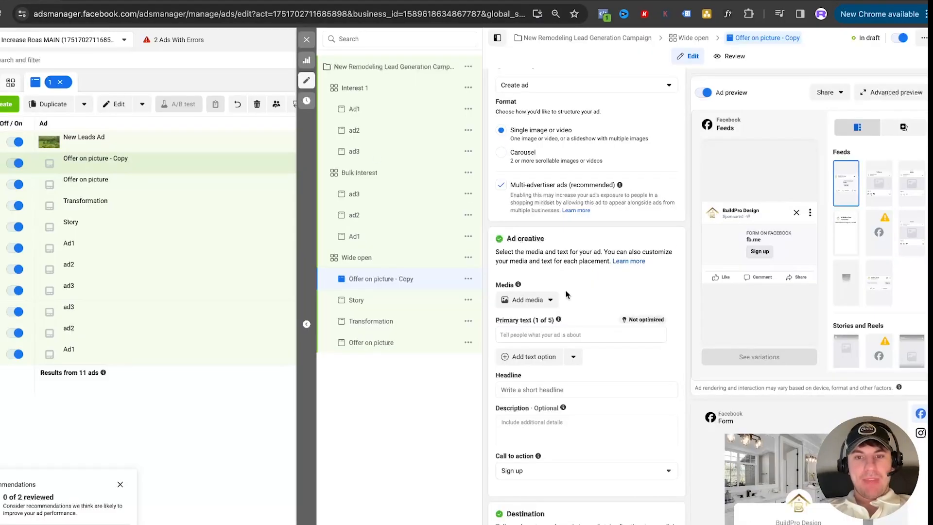
pyautogui.scroll(-5, 567, 291)
pyautogui.scroll(2, 563, 224)
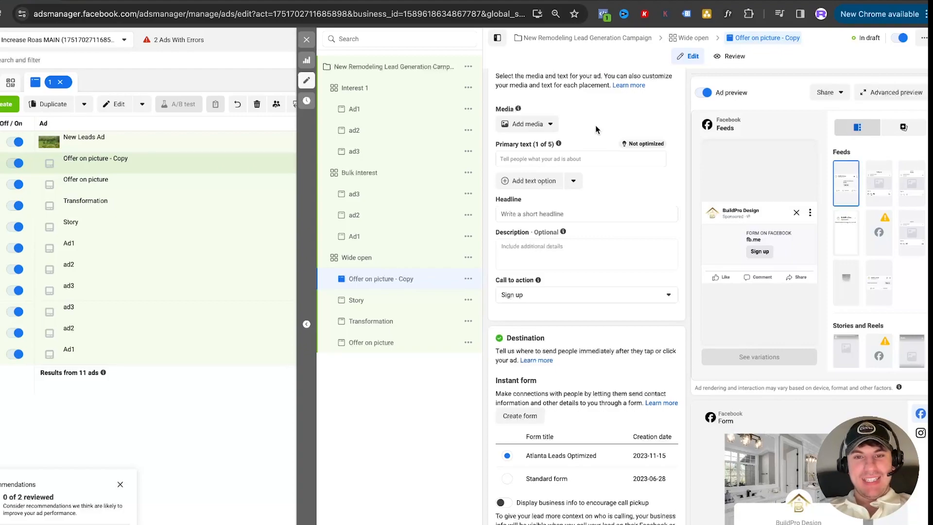
# Back in Ads Manager, start a new instant form for the copied ad and name it "Qualifying form Auburn Hills"
pyautogui.scroll(-1, 596, 124)
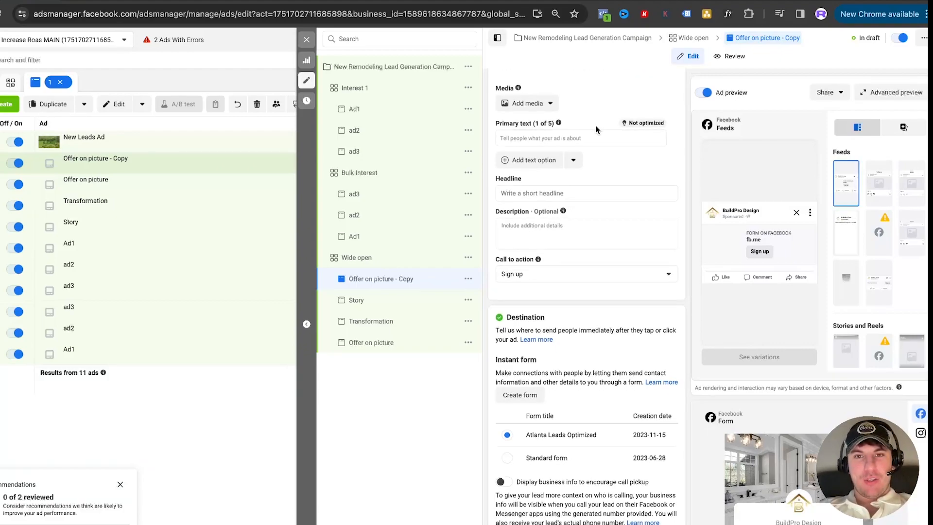
pyautogui.scroll(-2, 595, 126)
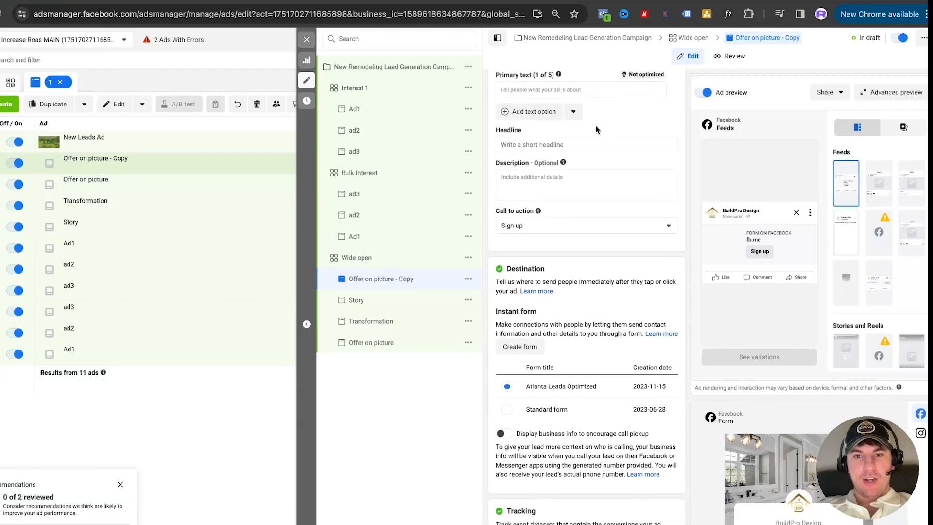
pyautogui.scroll(-3, 537, 212)
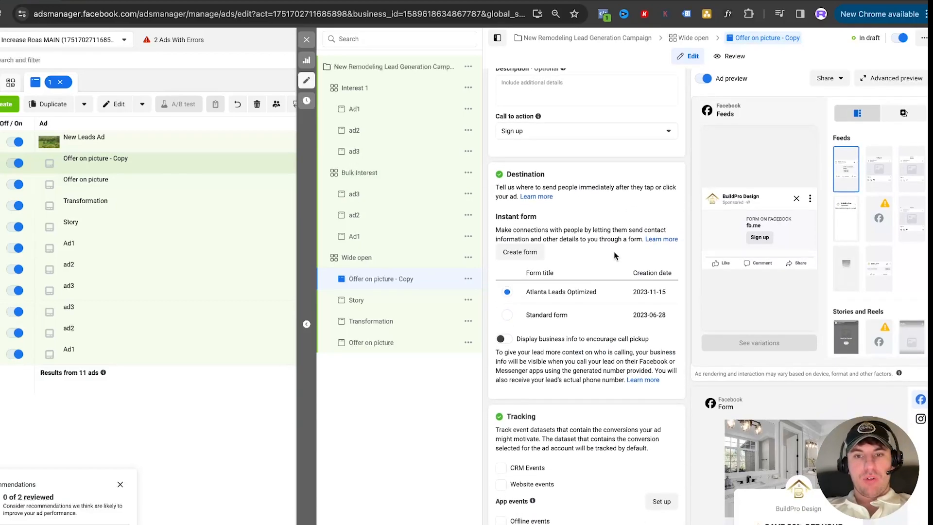
pyautogui.click(518, 252)
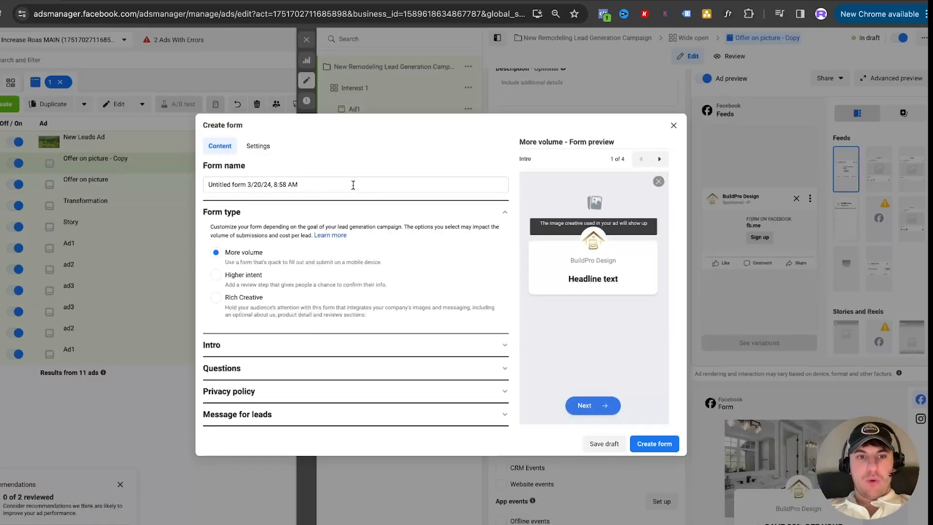
pyautogui.tripleClick(325, 183)
pyautogui.write('Qualifying form Auburn Hills')
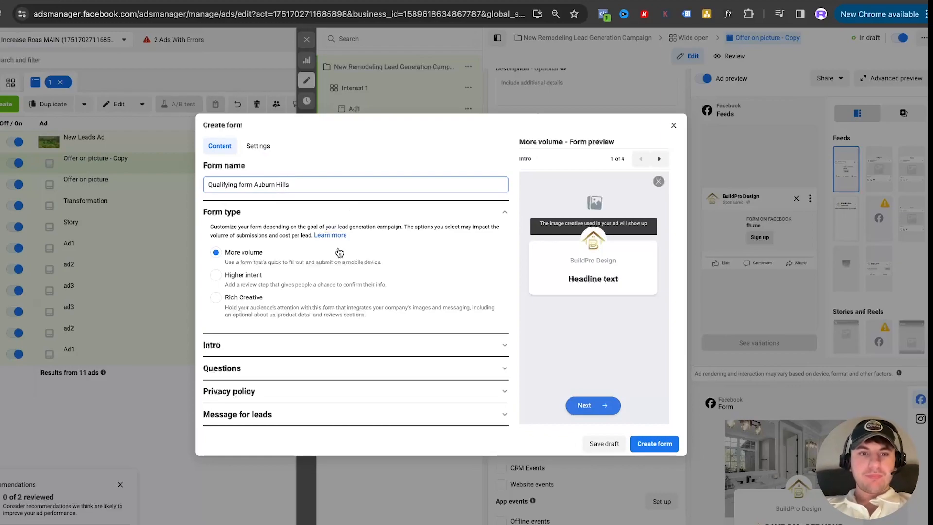
# Review the form's intro settings and set the greeting headline to "Get free quote"
pyautogui.click(276, 346)
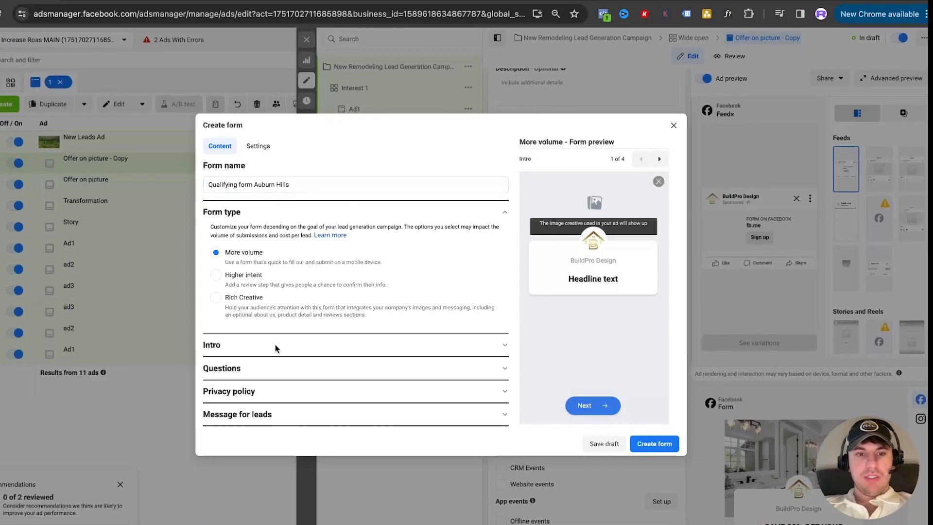
pyautogui.scroll(-3, 310, 282)
pyautogui.scroll(-3, 319, 261)
pyautogui.scroll(4, 318, 260)
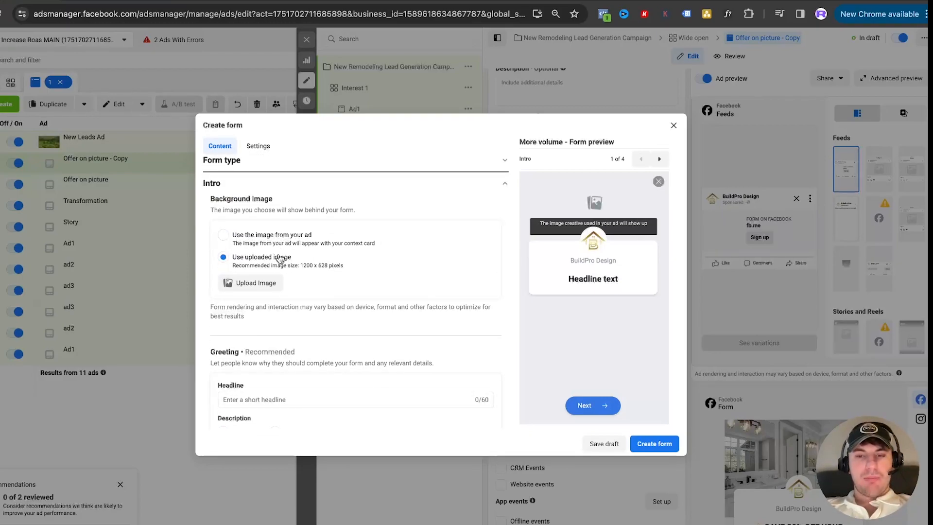
pyautogui.scroll(-1, 301, 257)
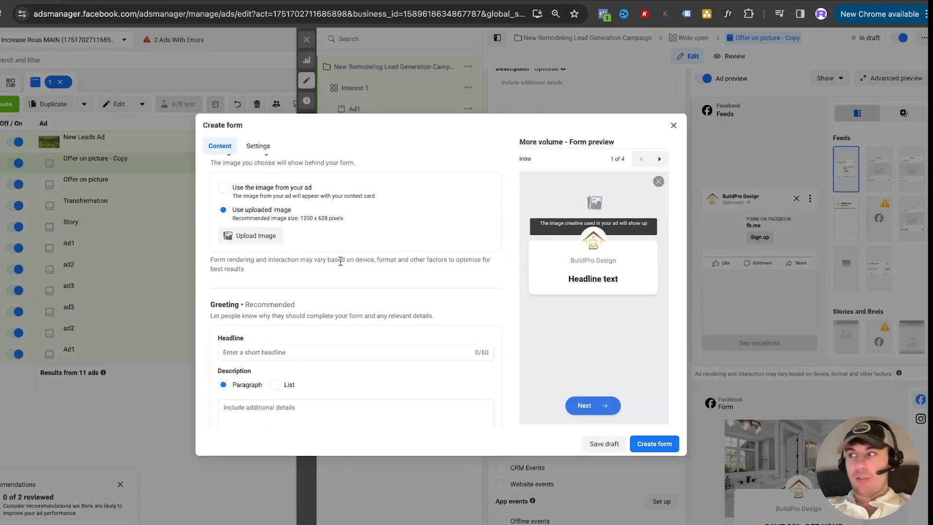
pyautogui.scroll(1, 340, 261)
pyautogui.scroll(-2, 291, 267)
pyautogui.click(265, 275)
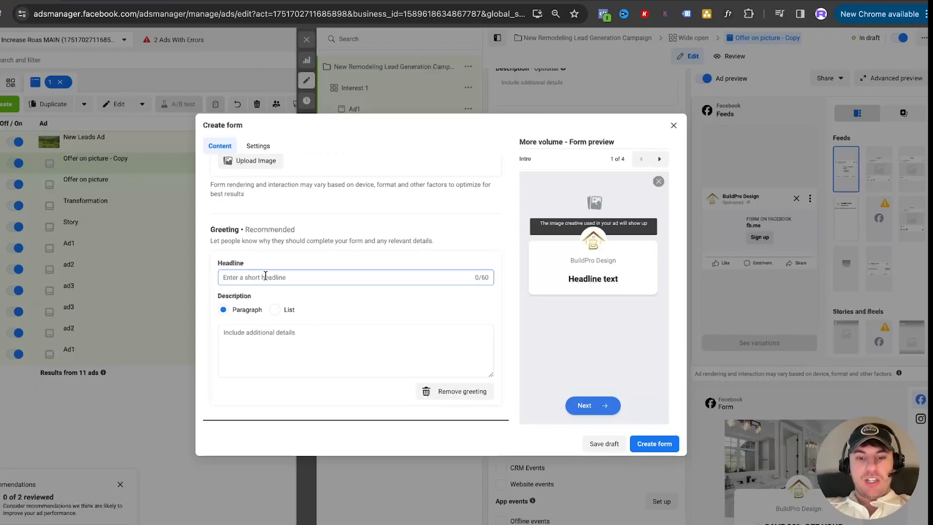
pyautogui.write('Get ')
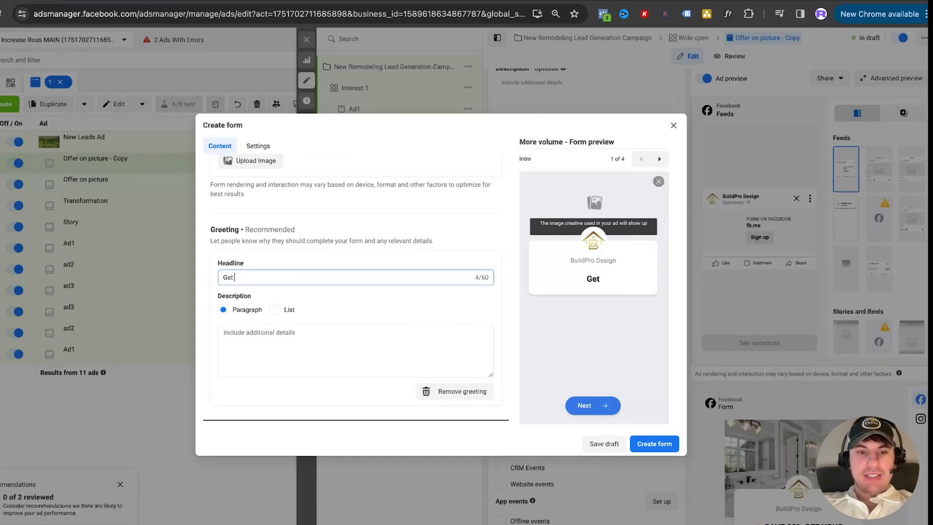
pyautogui.write('free quote')
pyautogui.click(295, 262)
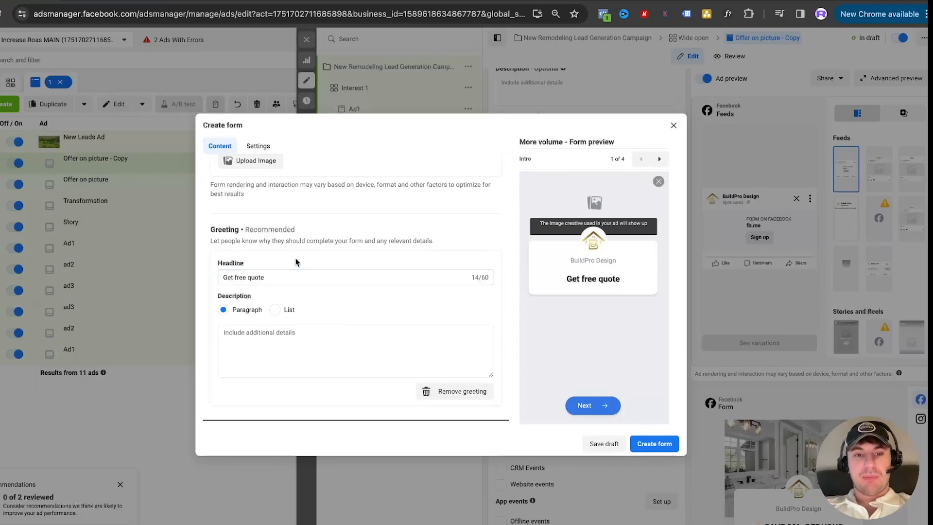
# Enter "Instantly" as the paragraph description of the form's greeting
pyautogui.click(287, 337)
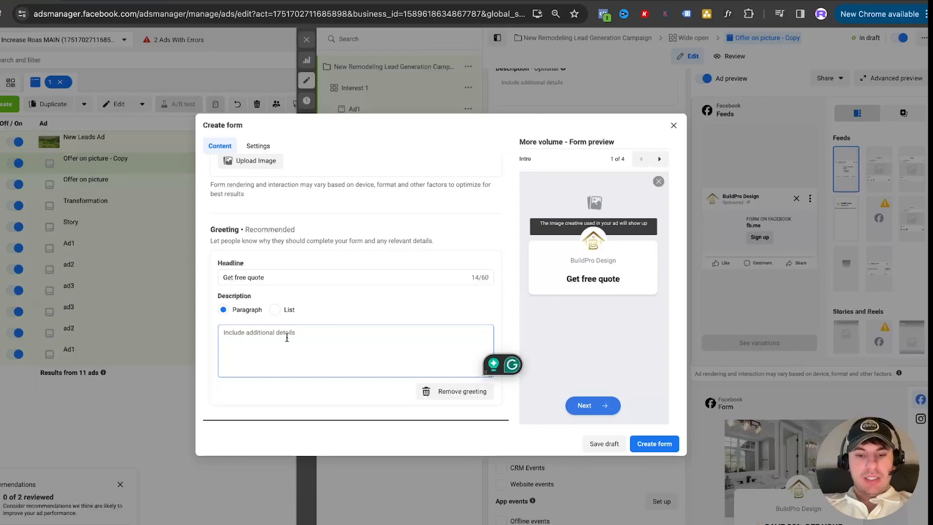
pyautogui.write('Instantly')
# Expand the form's Questions section and turn on conditional logic for the custom questions
pyautogui.scroll(-2, 325, 316)
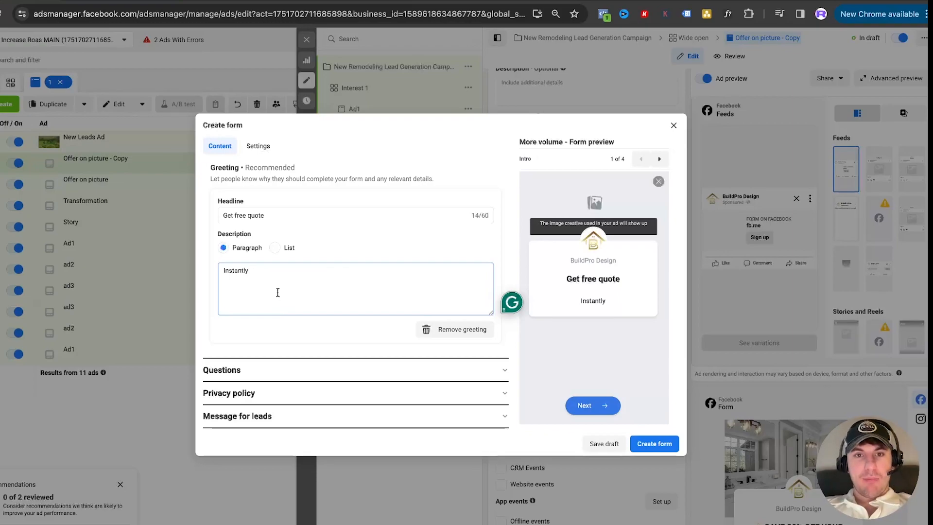
pyautogui.click(269, 378)
pyautogui.scroll(-3, 313, 299)
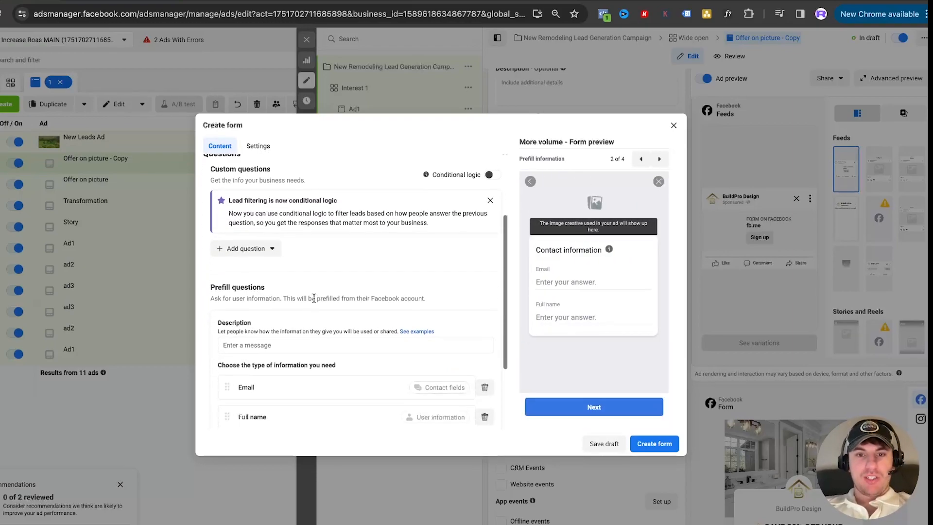
pyautogui.click(490, 175)
pyautogui.scroll(-2, 402, 204)
pyautogui.scroll(3, 374, 248)
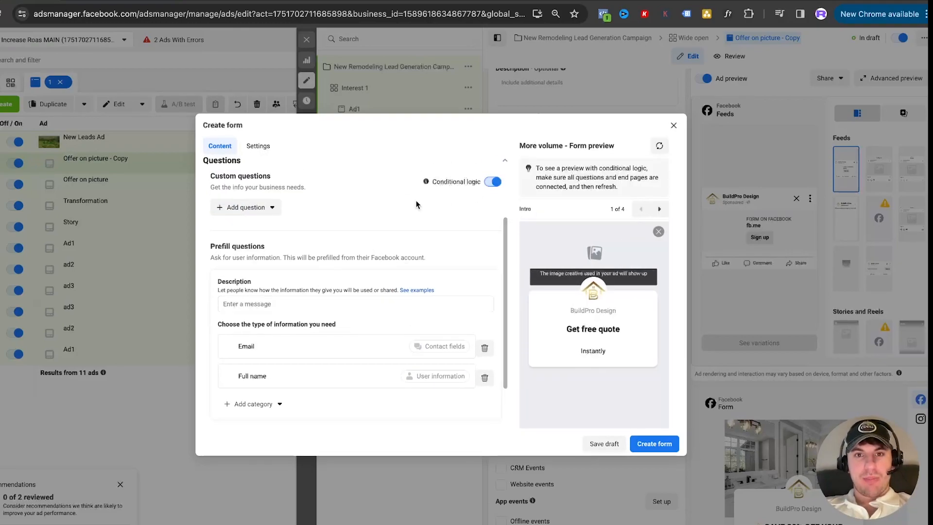
# Add the multiple choice question "Are you the home owner?" with the answers "Yes" and "No"
pyautogui.click(246, 207)
pyautogui.click(255, 236)
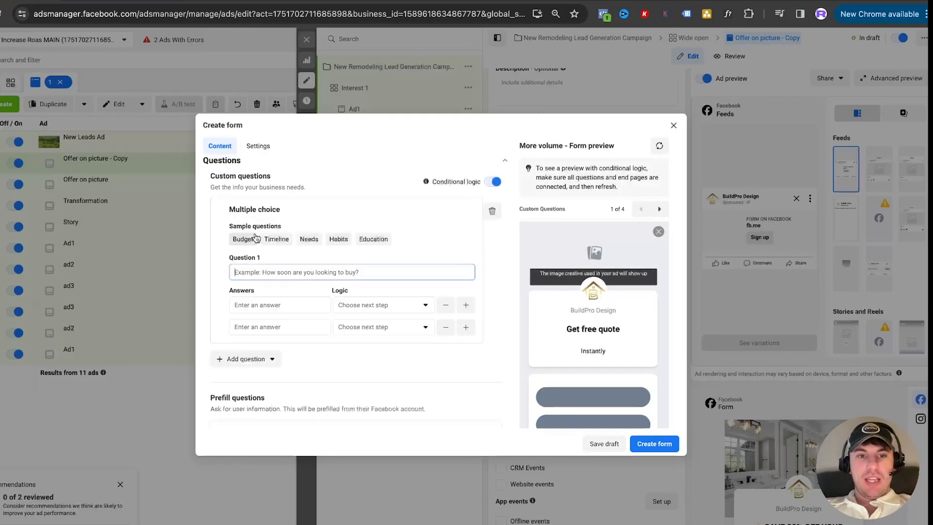
pyautogui.write('Are you the home owner?')
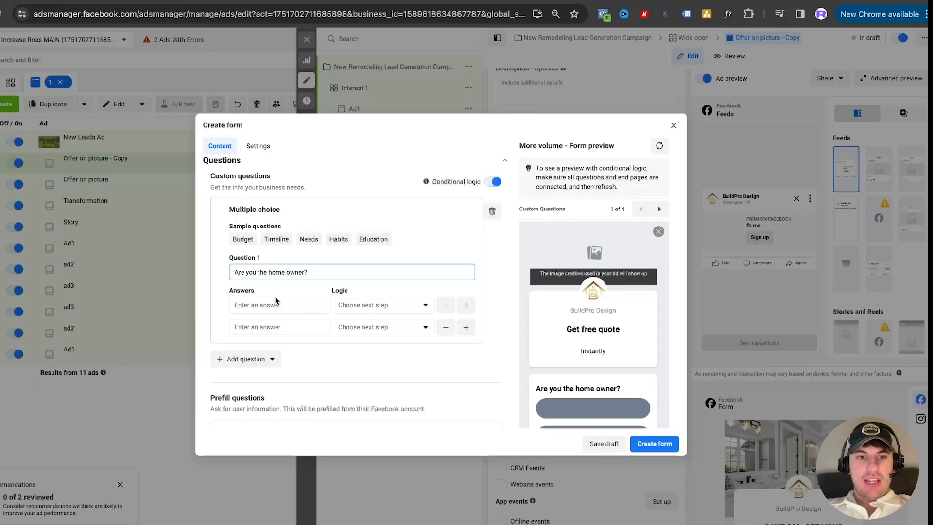
pyautogui.click(275, 298)
pyautogui.write('Yes')
pyautogui.click(275, 325)
pyautogui.write('No')
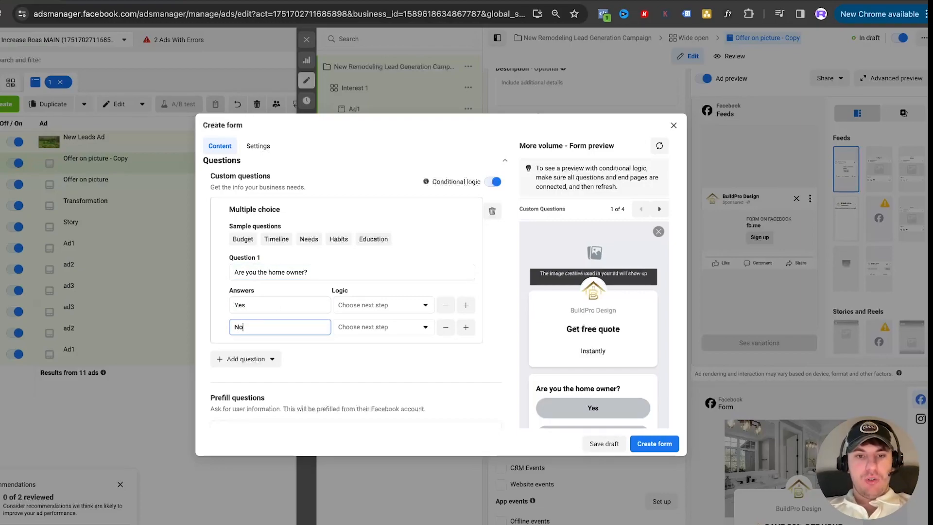
# Set the "No" answer's logic to Close form and look through the next-step choices for "Yes" without assigning one
pyautogui.click(382, 327)
pyautogui.click(365, 400)
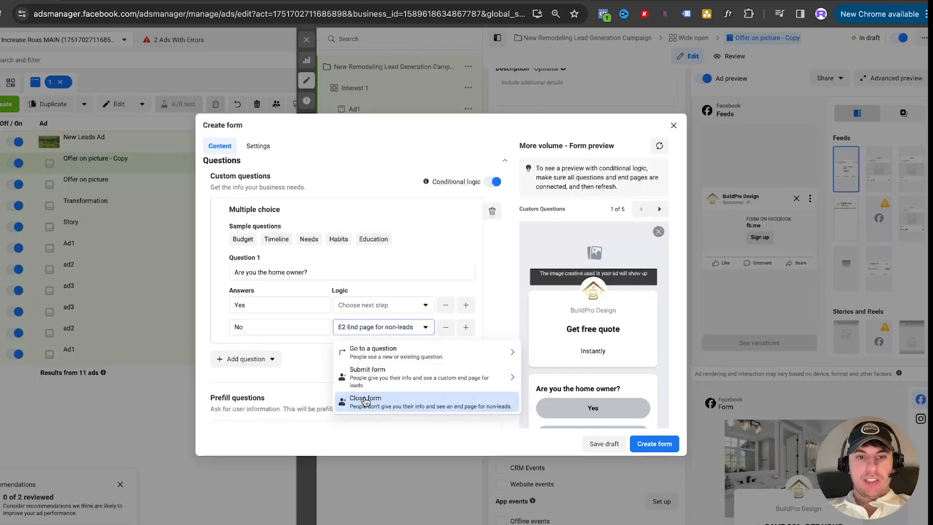
pyautogui.click(358, 305)
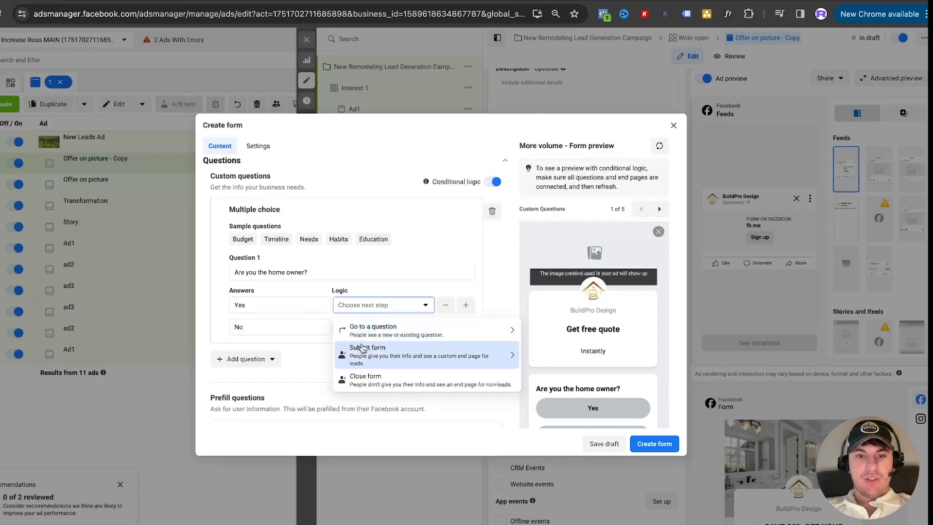
pyautogui.click(364, 335)
pyautogui.press('Escape')
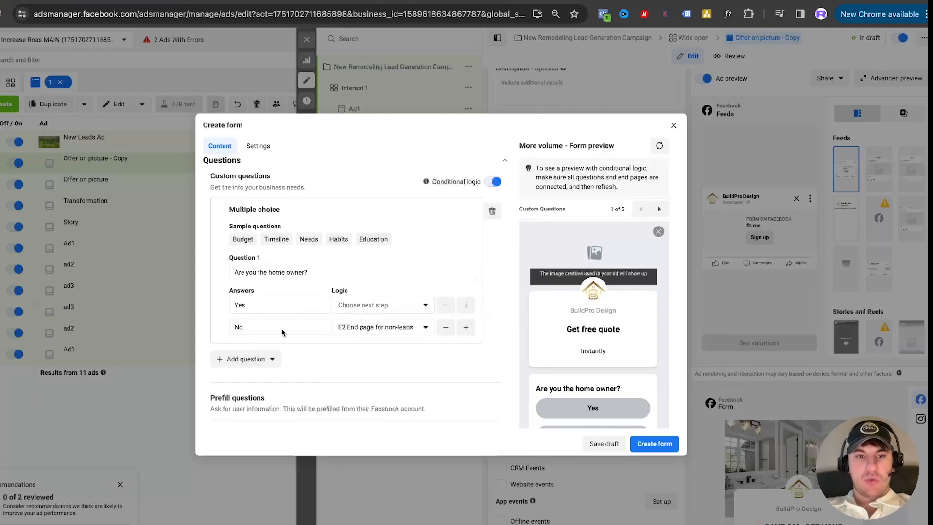
# Add a second multiple choice question, "What type of remodel", with the answers "Bathroom", "Kitchen" and "Full home"
pyautogui.click(252, 359)
pyautogui.click(257, 384)
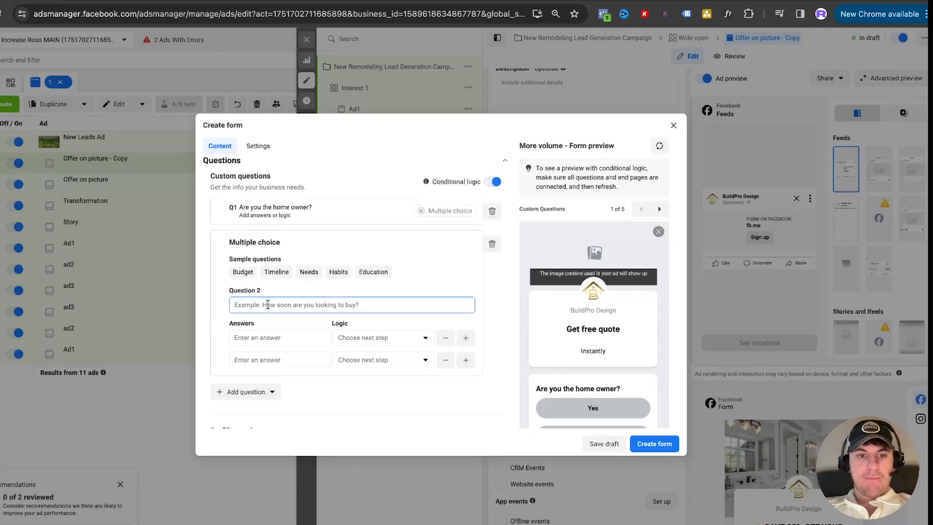
pyautogui.write('What type of remodel')
pyautogui.click(258, 343)
pyautogui.write('B')
pyautogui.click(258, 357)
pyautogui.write('Kitchen')
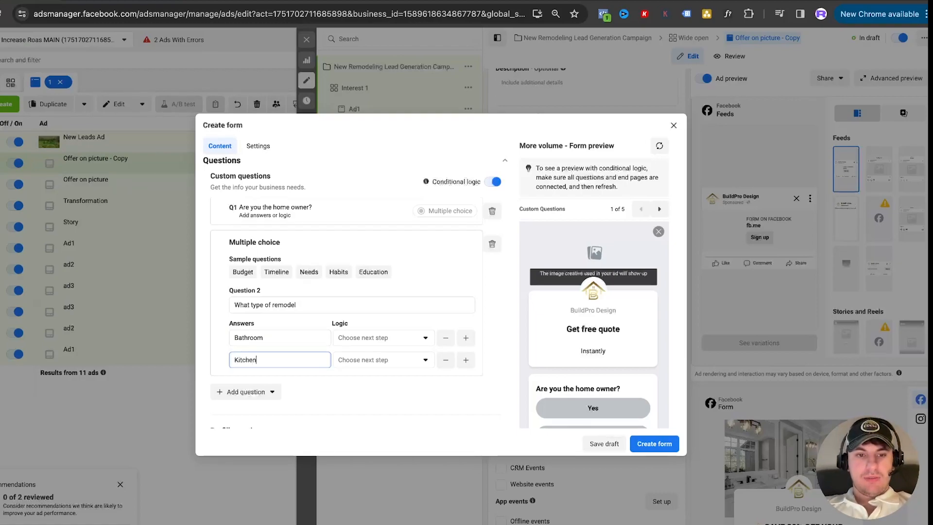
pyautogui.click(465, 360)
pyautogui.click(279, 382)
pyautogui.write('Full home')
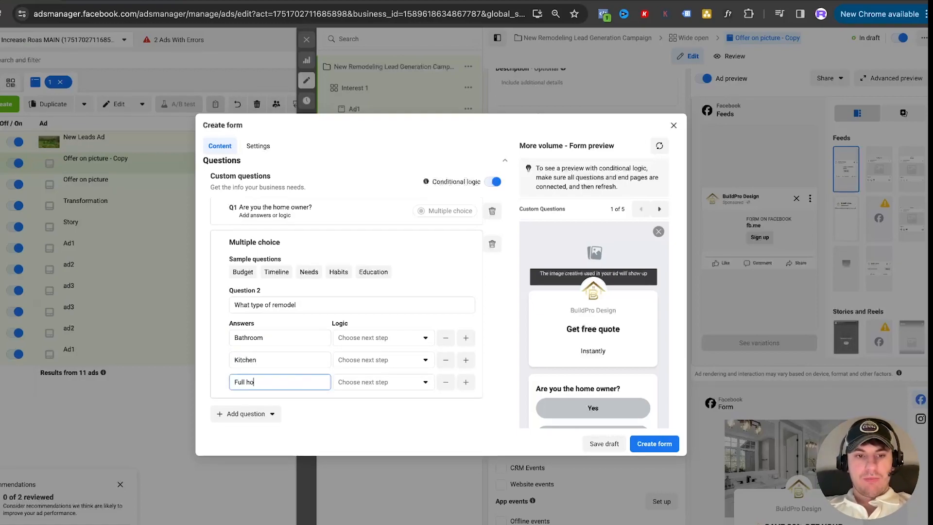
# Add a fourth answer, "Other", to the "What type of remodel" question and review the question list
pyautogui.click(466, 382)
pyautogui.click(295, 403)
pyautogui.write('Other')
pyautogui.scroll(-4, 437, 330)
pyautogui.scroll(2, 380, 329)
pyautogui.scroll(3, 284, 357)
pyautogui.scroll(-1, 286, 358)
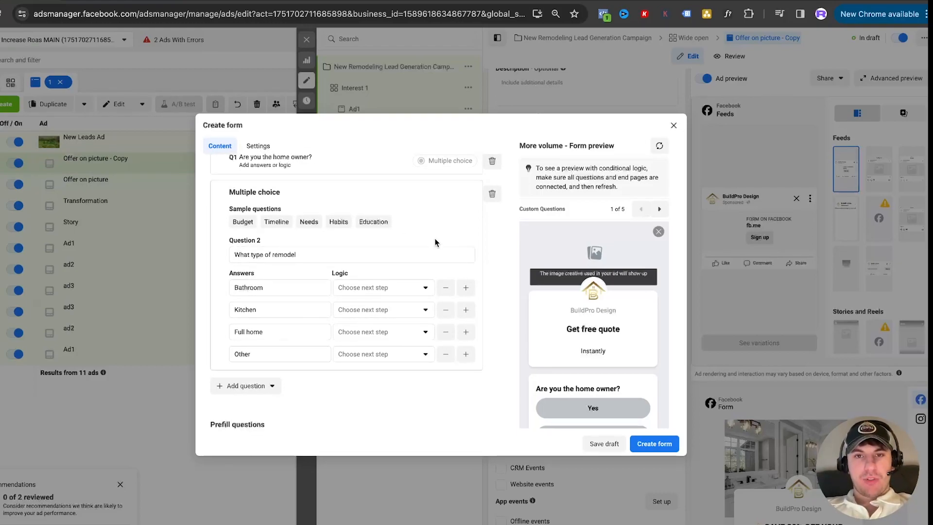
pyautogui.scroll(1, 434, 241)
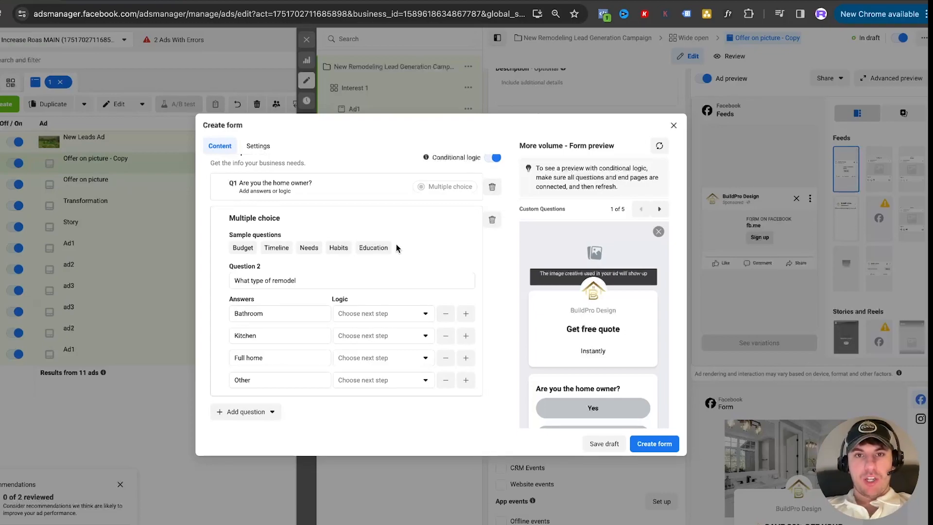
pyautogui.scroll(1, 411, 229)
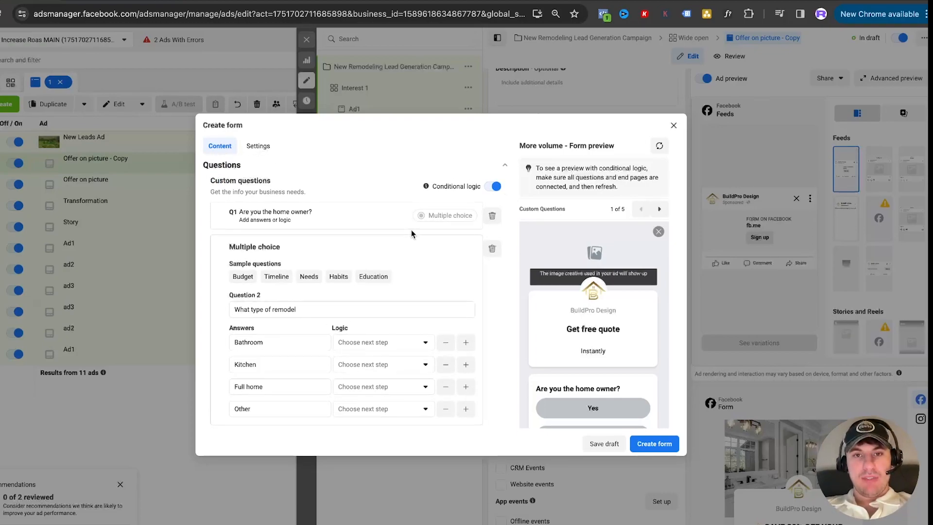
pyautogui.scroll(-3, 411, 229)
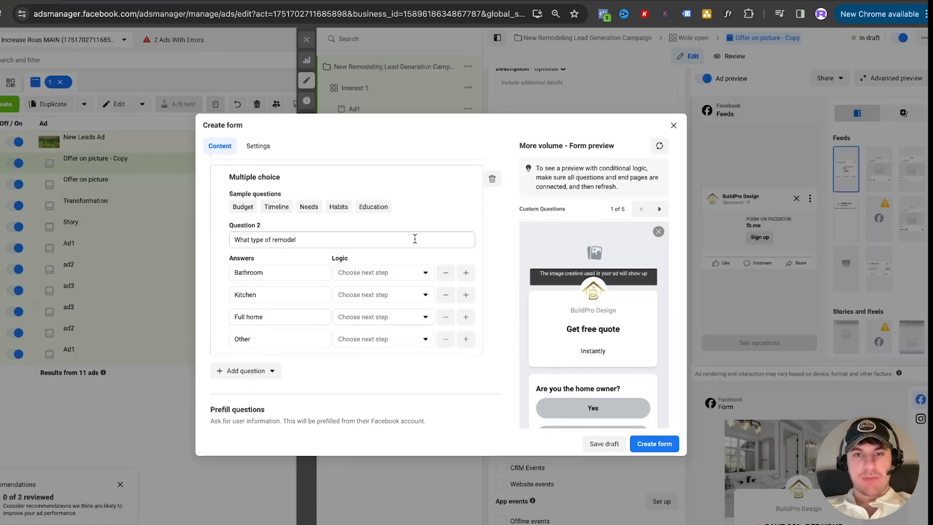
pyautogui.scroll(-1, 414, 238)
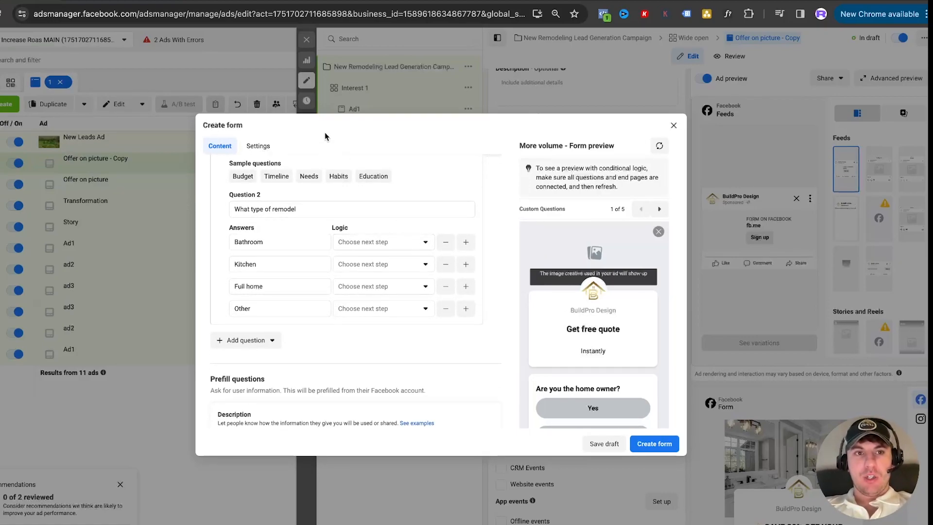
# Switch to the Miro funnel board and add the text "Higher cost per lead = higher quality lead" below the Appointment Reminder Automation box
pyautogui.click(182, 2)
pyautogui.scroll(-2, 256, 230)
pyautogui.scroll(-3, 255, 229)
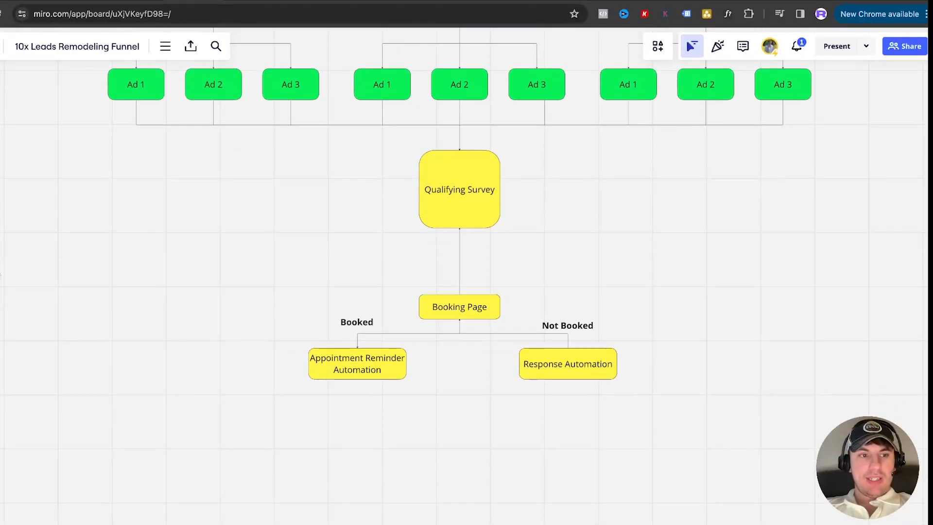
pyautogui.press('t')
pyautogui.click(293, 456)
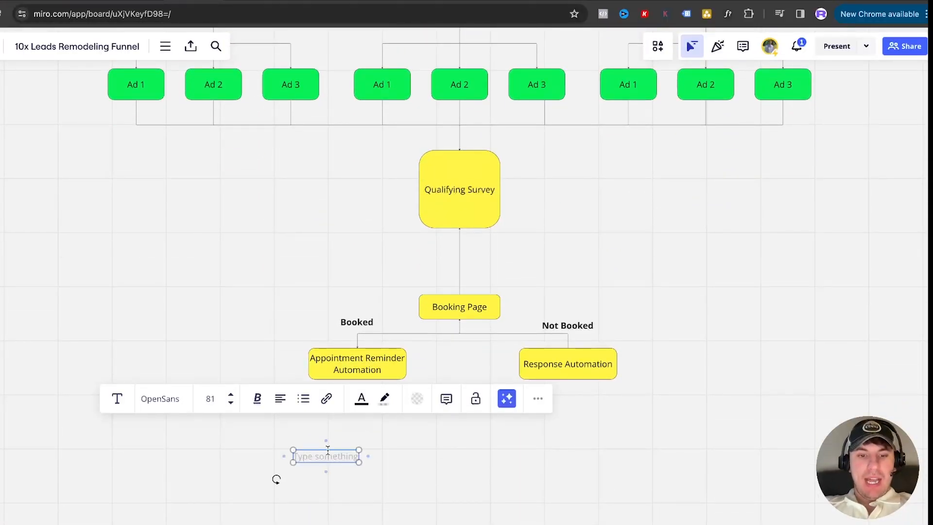
pyautogui.write('Higher cost per lead = higher quality lead')
pyautogui.click(155, 336)
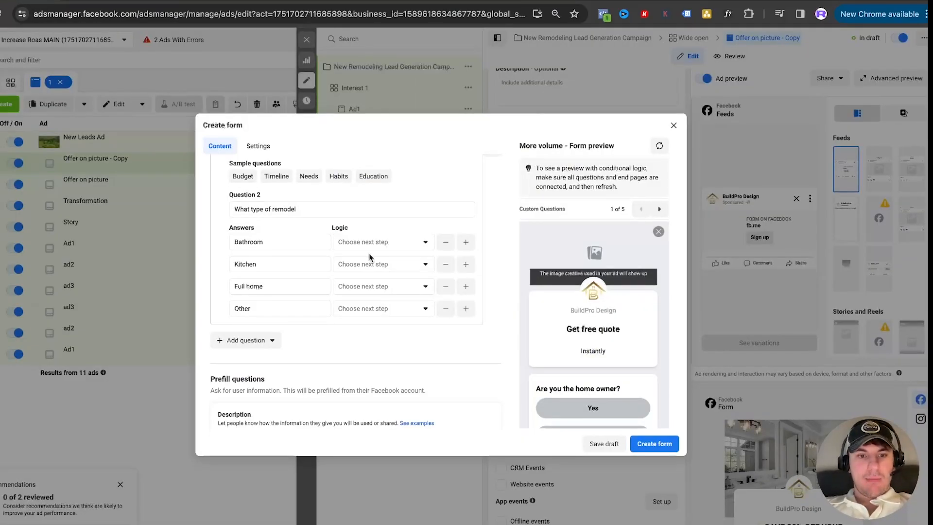
# Back in Ads Manager, examine the form's prefill questions section and the contact information it requests
pyautogui.scroll(-4, 282, 270)
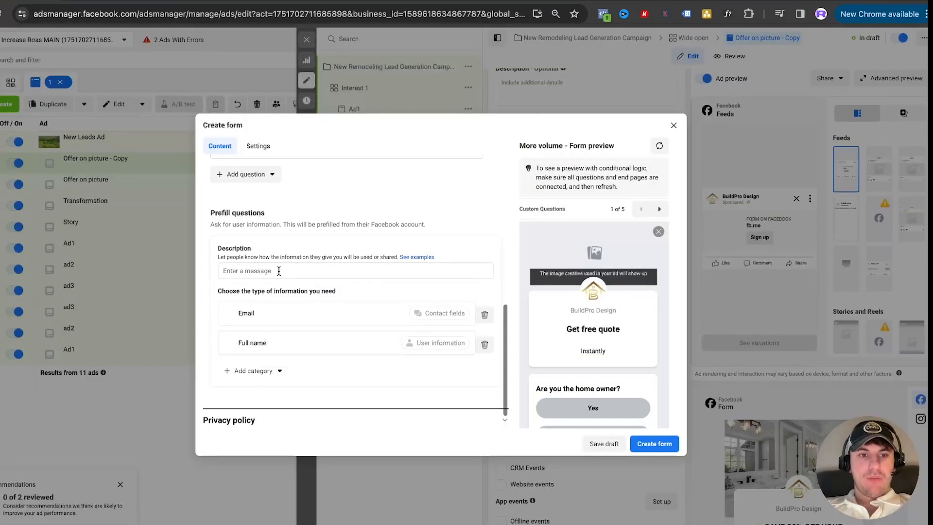
pyautogui.moveTo(211, 212); pyautogui.dragTo(262, 213)
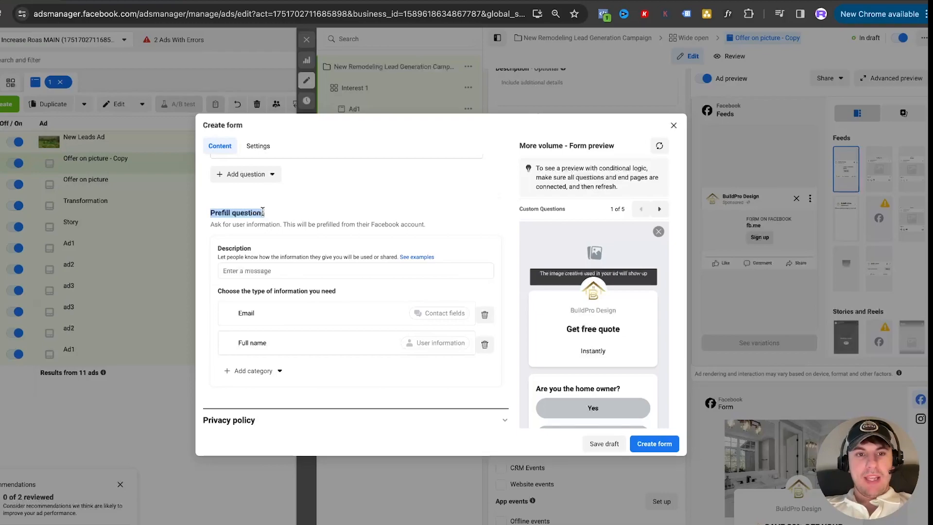
pyautogui.scroll(5, 262, 212)
pyautogui.scroll(-3, 284, 406)
pyautogui.click(221, 285)
pyautogui.scroll(5, 306, 272)
pyautogui.scroll(-7, 291, 282)
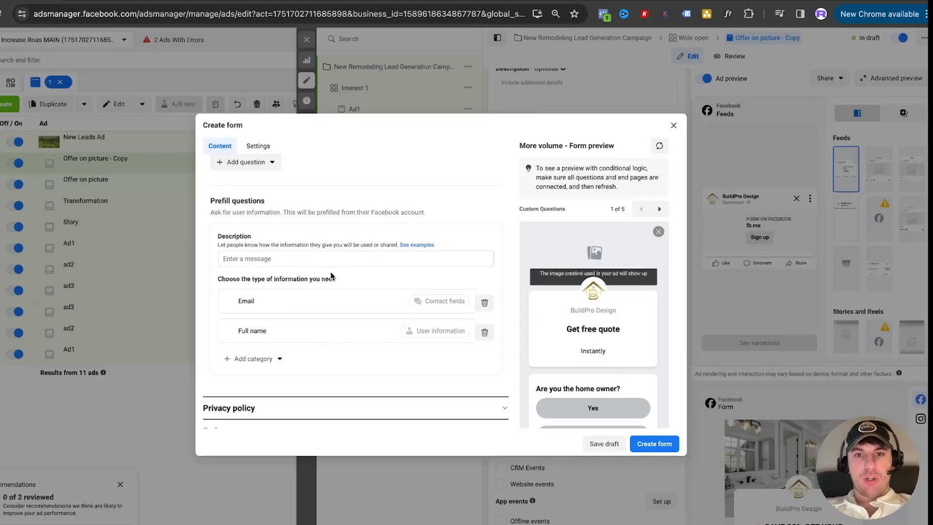
pyautogui.scroll(3, 333, 277)
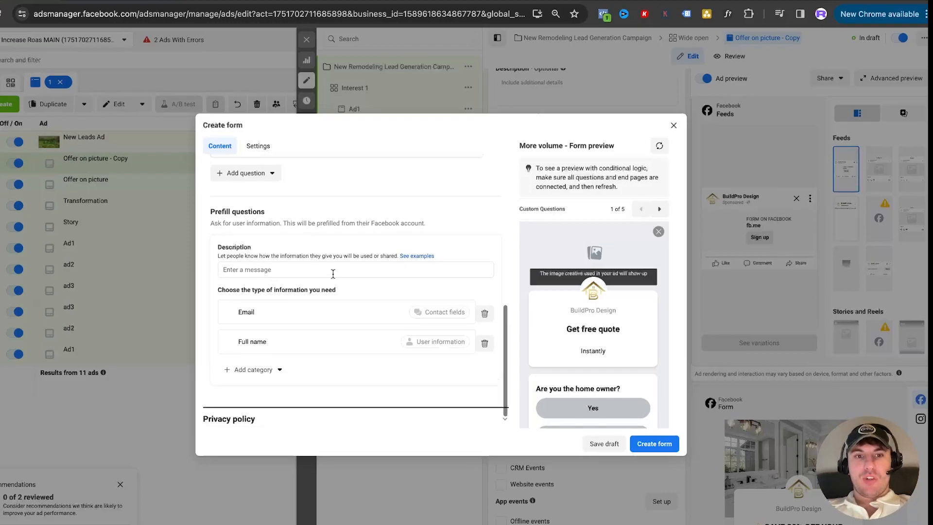
# Add a short answer question, "What is your phone number?", to the custom questions
pyautogui.click(245, 276)
pyautogui.click(248, 328)
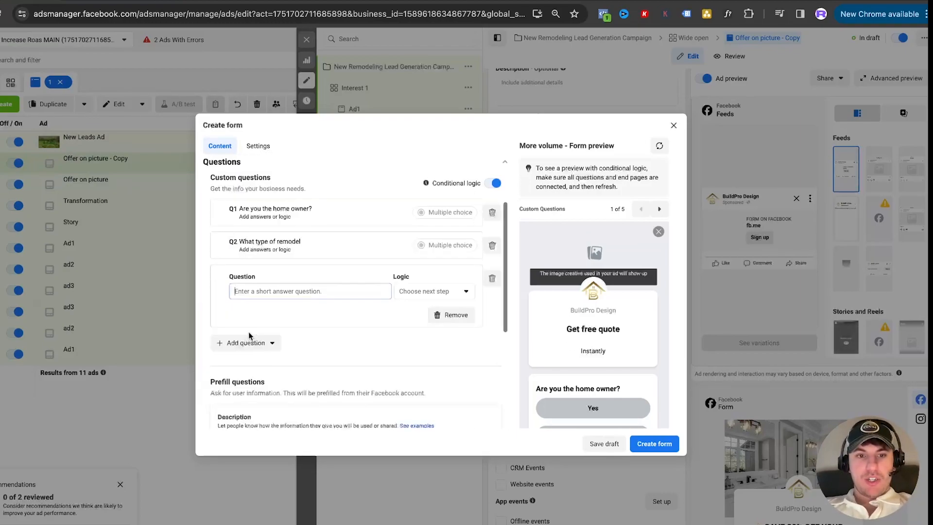
pyautogui.write('What is your phone number?')
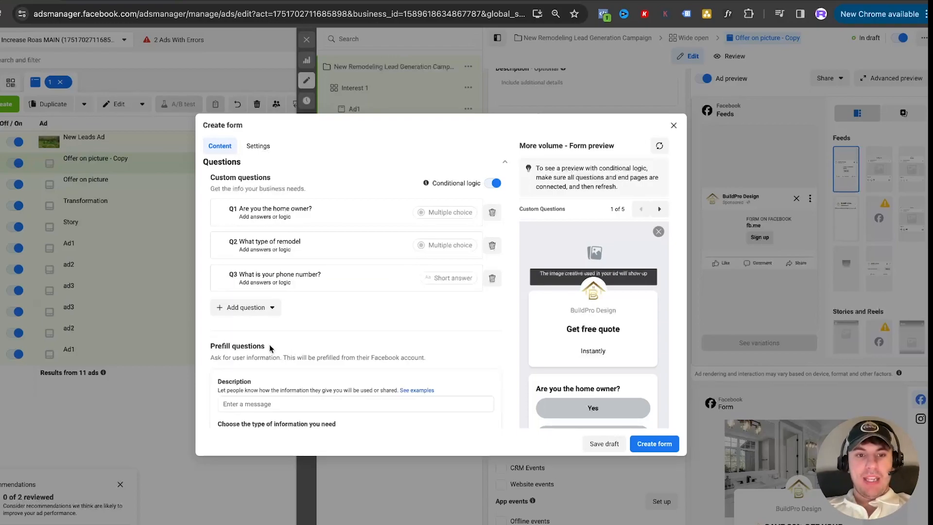
# Add another short answer question, "What is your address?", as the fourth custom question
pyautogui.click(271, 307)
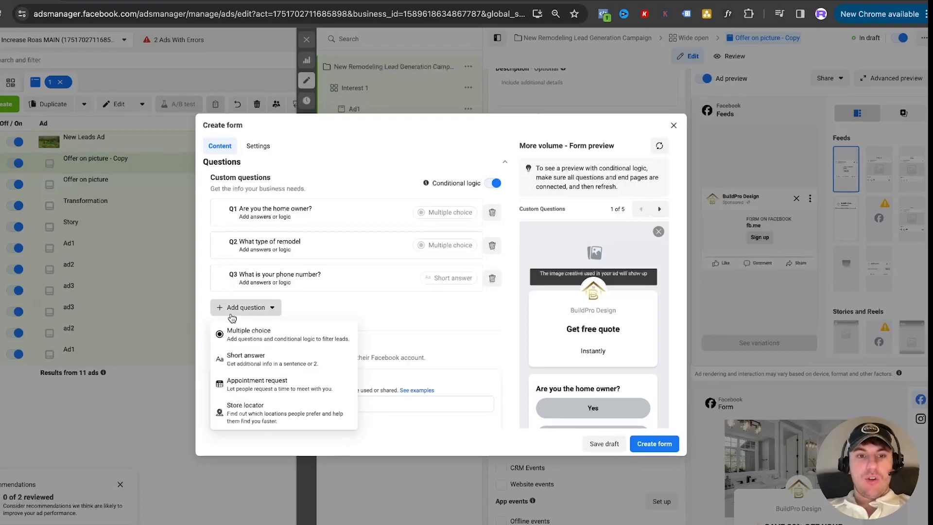
pyautogui.click(248, 359)
pyautogui.write('What is your address?')
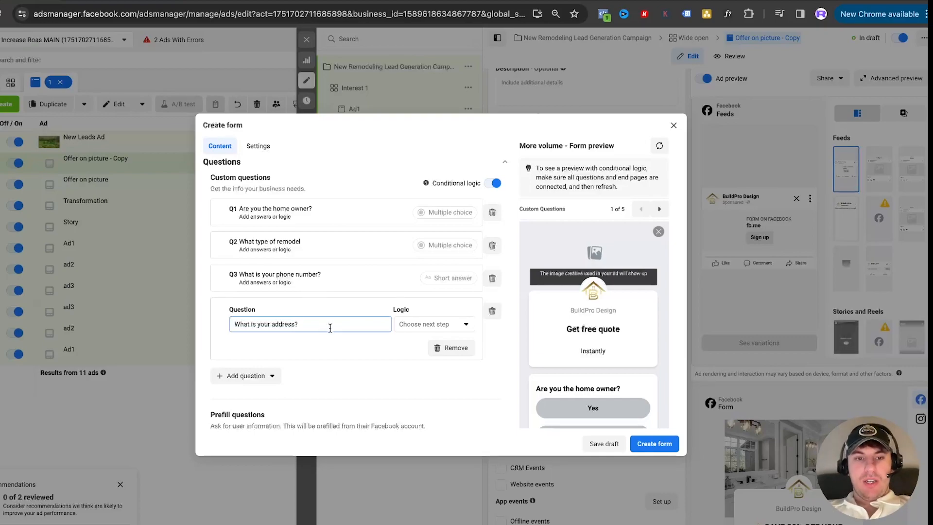
# Route the "Bathroom" and "Kitchen" answers of the remodel question to "What is your phone number?"
pyautogui.scroll(-5, 343, 257)
pyautogui.scroll(5, 342, 258)
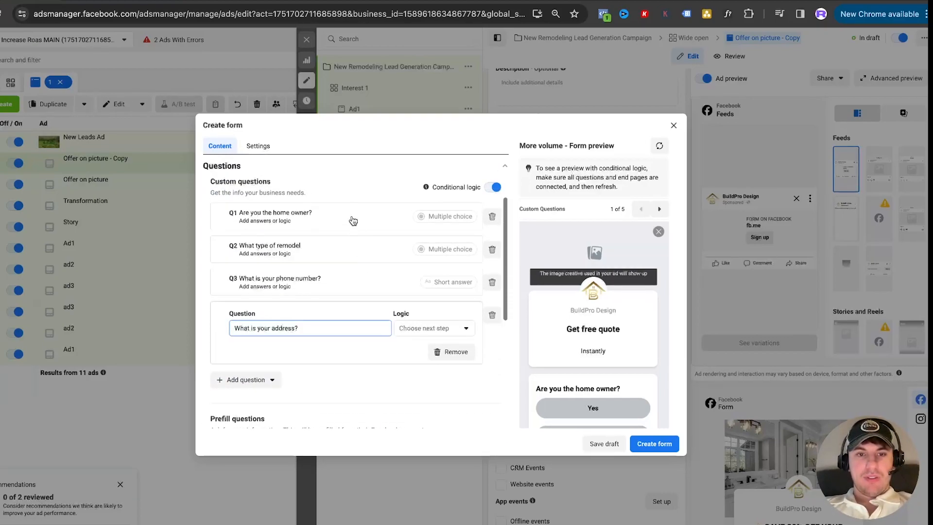
pyautogui.click(348, 250)
pyautogui.click(383, 344)
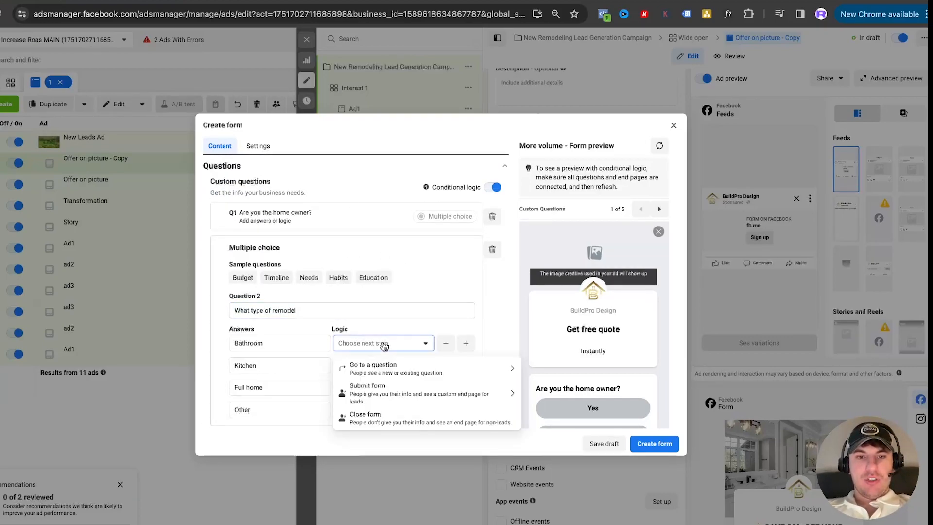
pyautogui.scroll(-1, 384, 346)
pyautogui.click(366, 367)
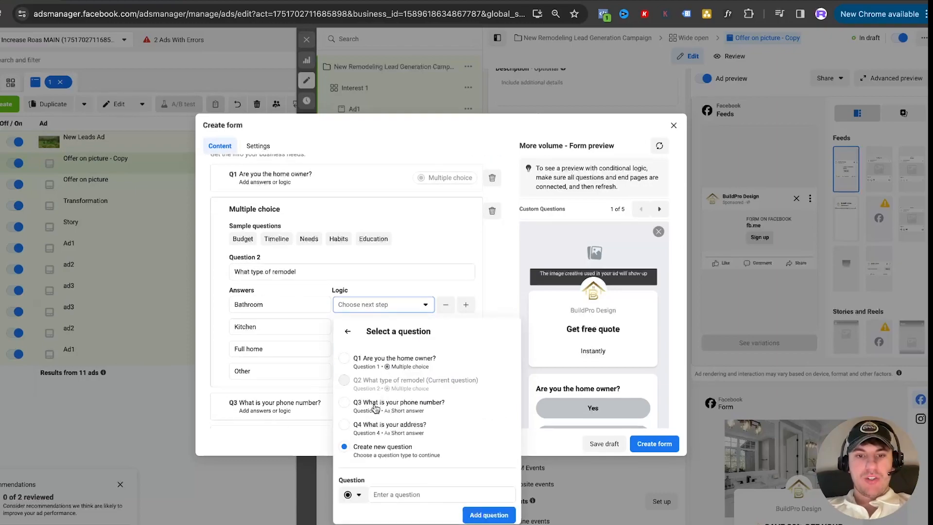
pyautogui.click(373, 403)
pyautogui.click(368, 342)
pyautogui.click(369, 367)
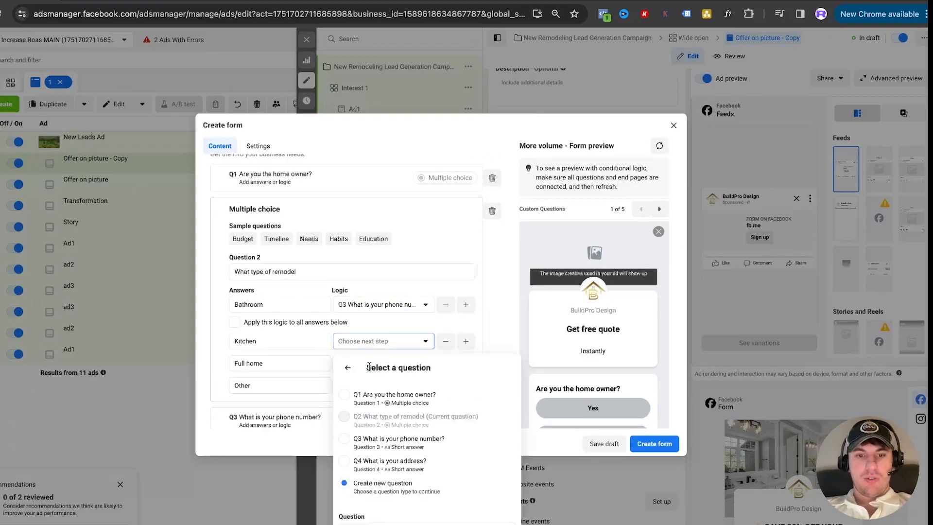
pyautogui.click(373, 438)
# Route the "Full home" and "Other" answers of the remodel question to "What is your phone number?"
pyautogui.click(372, 363)
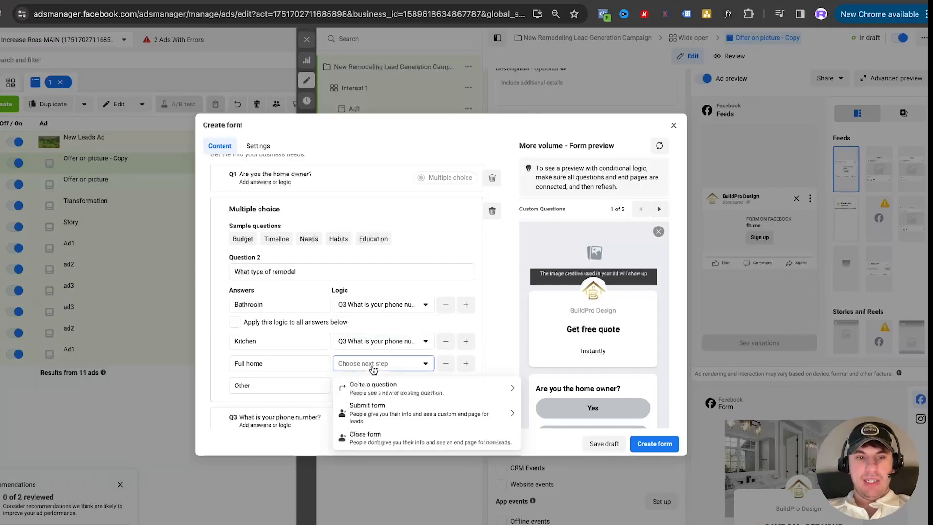
pyautogui.click(376, 389)
pyautogui.click(376, 459)
pyautogui.scroll(-3, 379, 340)
pyautogui.click(383, 262)
pyautogui.click(389, 296)
pyautogui.click(382, 365)
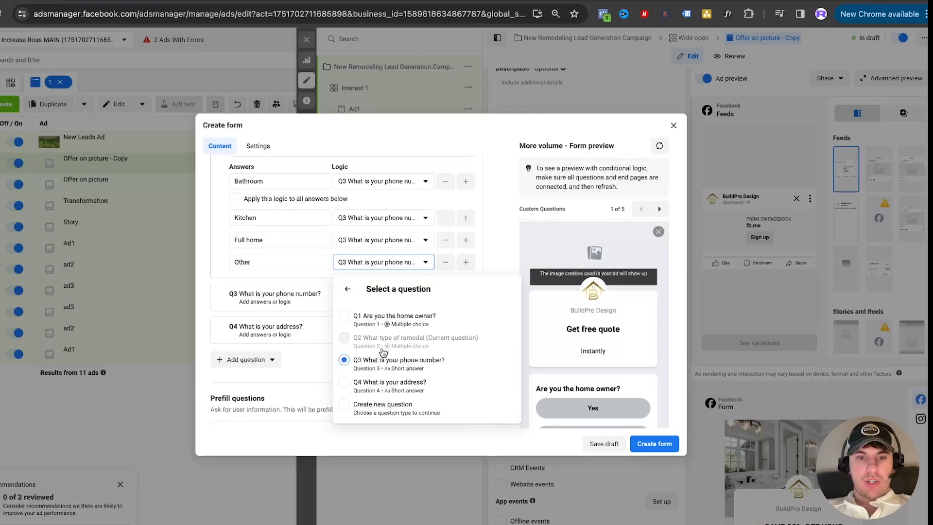
# Set the phone number question's logic to go to the question "What is your address?"
pyautogui.click(320, 300)
pyautogui.click(434, 291)
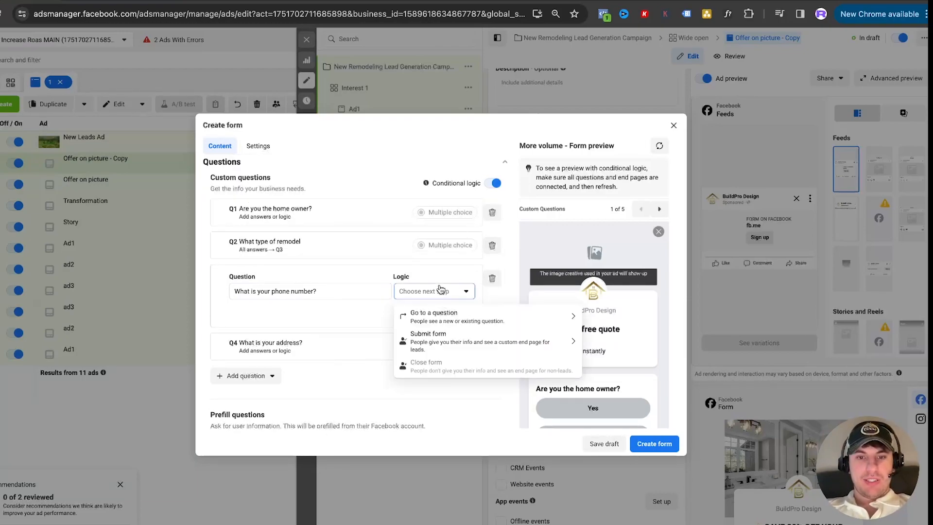
pyautogui.click(427, 313)
pyautogui.click(429, 389)
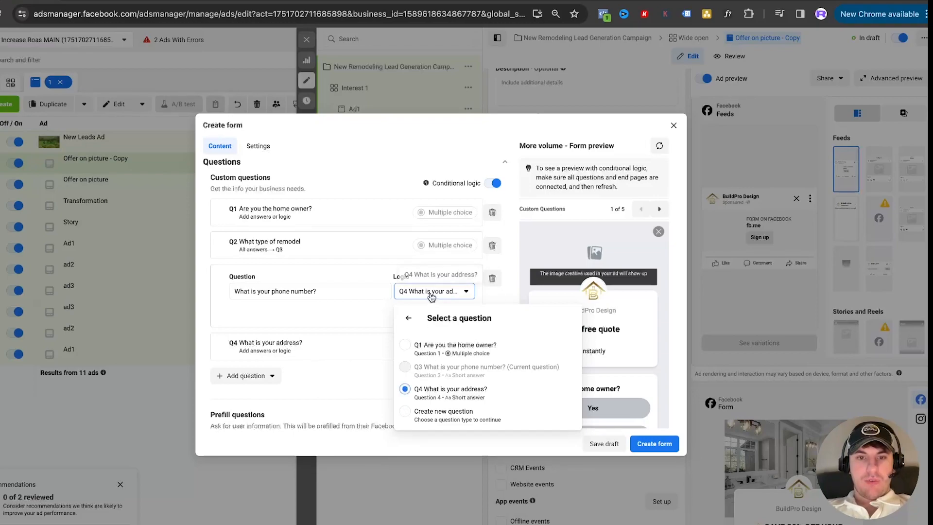
# Set the address question's logic to Submit form with the E1 end page for leads
pyautogui.click(319, 353)
pyautogui.click(422, 324)
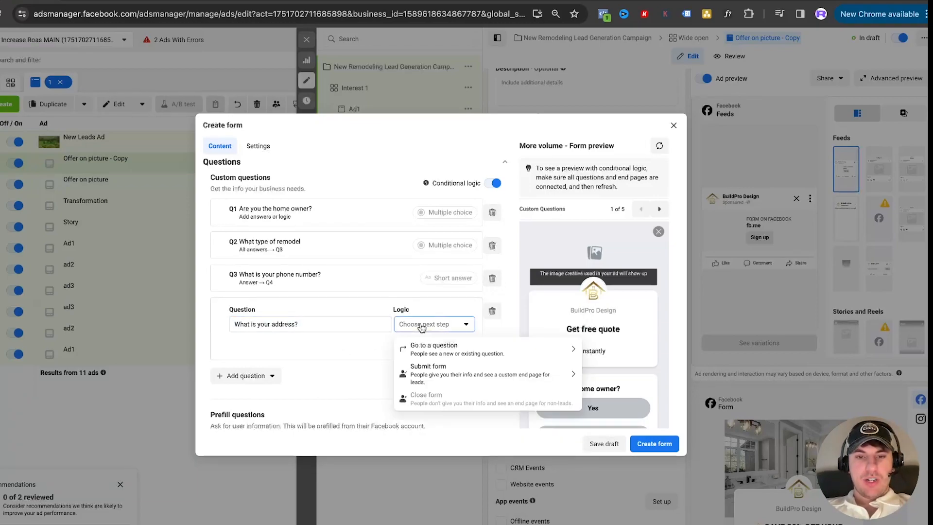
pyautogui.click(417, 378)
pyautogui.click(433, 383)
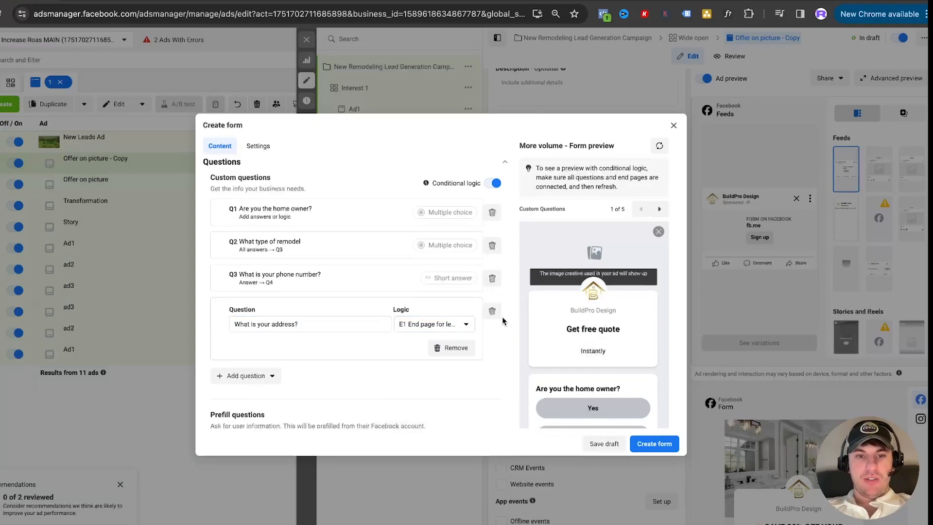
# Enter "We will call you shortly to set up an appointment" as the prefill questions description
pyautogui.scroll(-4, 500, 316)
pyautogui.scroll(1, 364, 286)
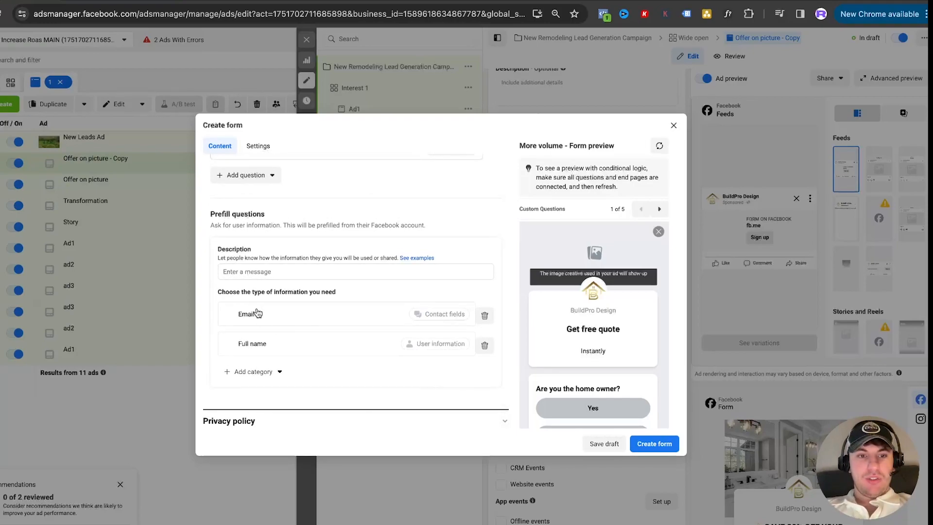
pyautogui.scroll(1, 291, 354)
pyautogui.scroll(-2, 276, 304)
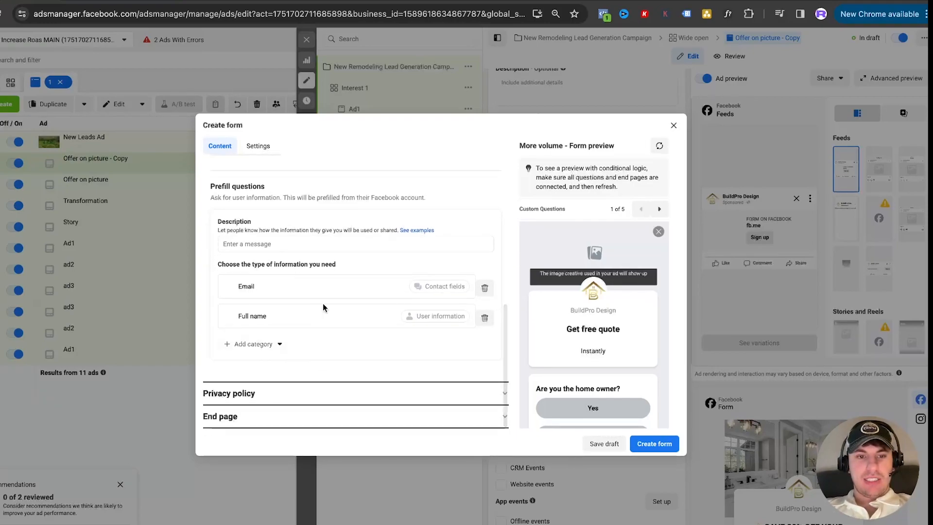
pyautogui.click(271, 243)
pyautogui.write('We will s')
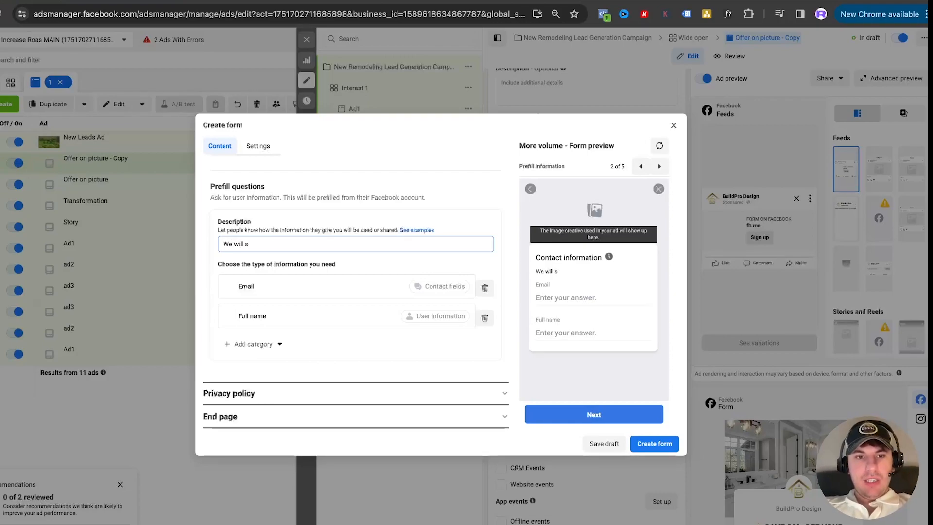
pyautogui.write('encall you sho')
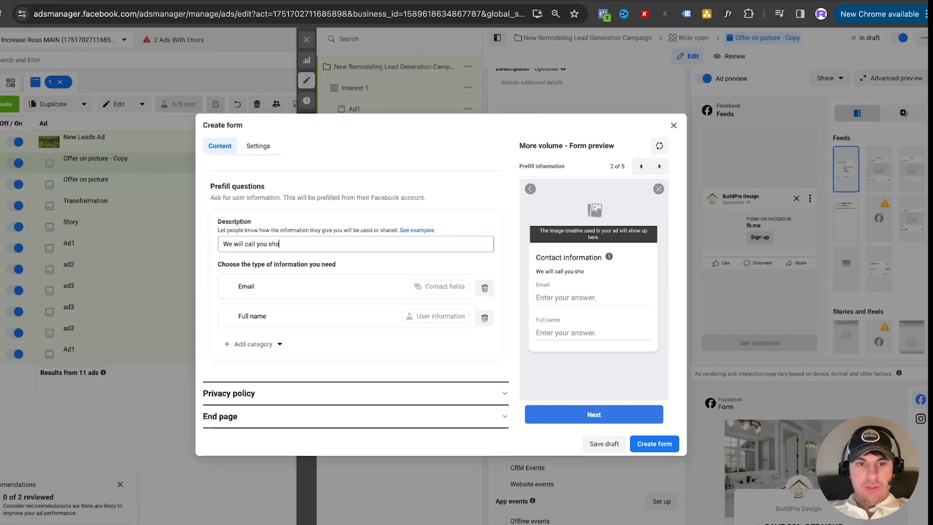
pyautogui.write('rtly to set up an appointment')
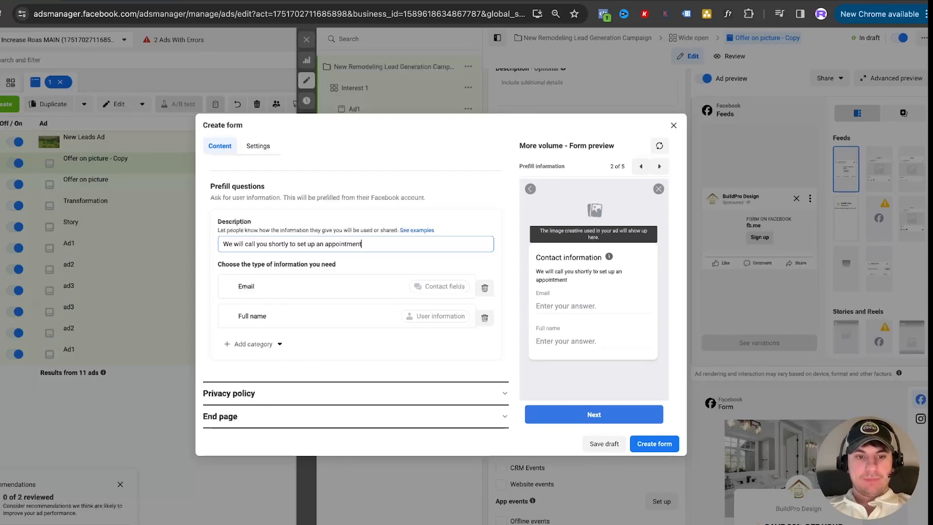
# Look over the form's Privacy policy and End page sections, and close the form editor to return to the ad settings
pyautogui.click(282, 396)
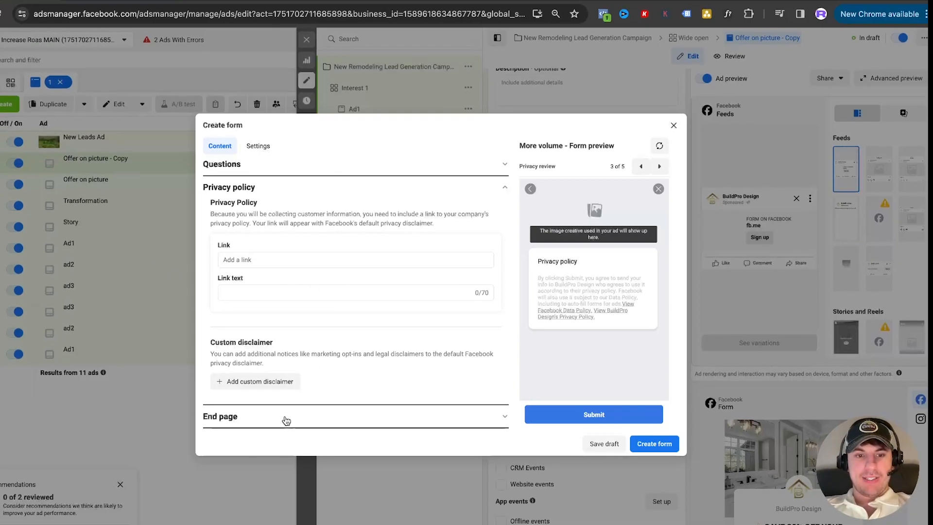
pyautogui.click(335, 420)
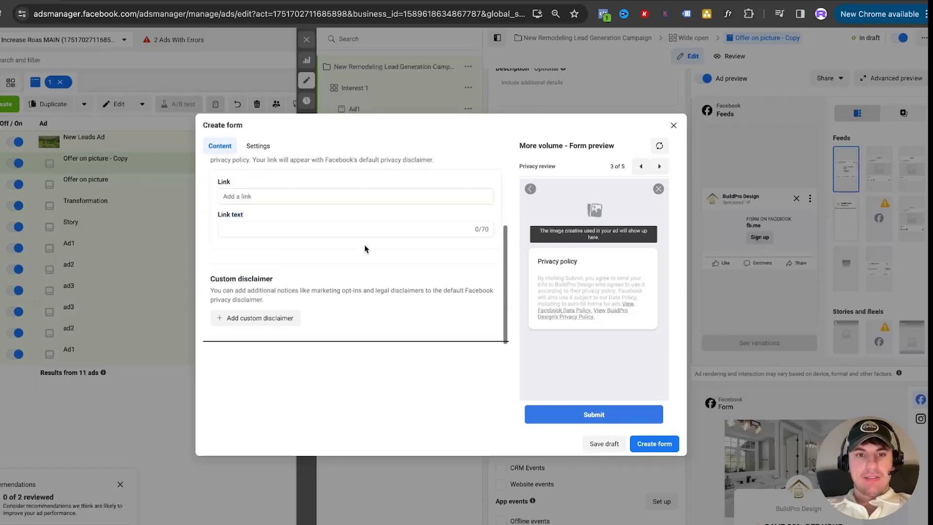
pyautogui.scroll(3, 341, 296)
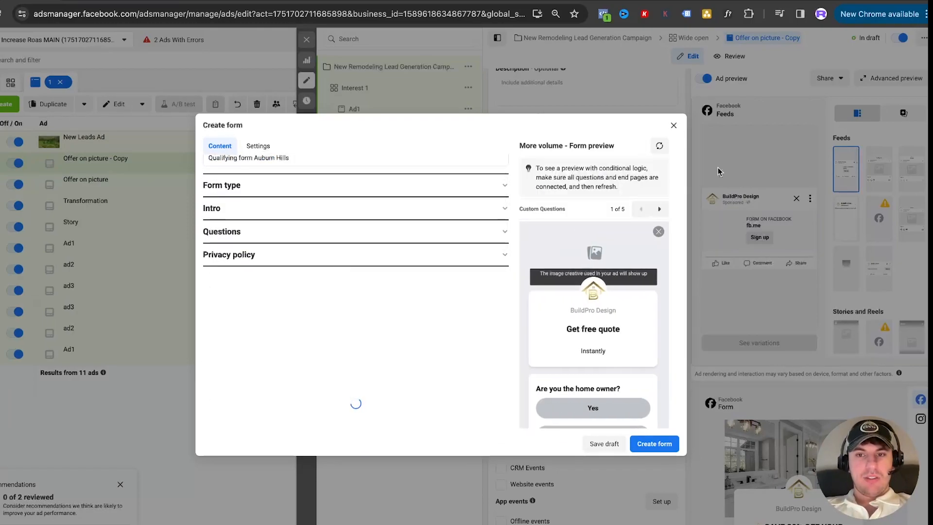
pyautogui.click(673, 126)
pyautogui.click(537, 243)
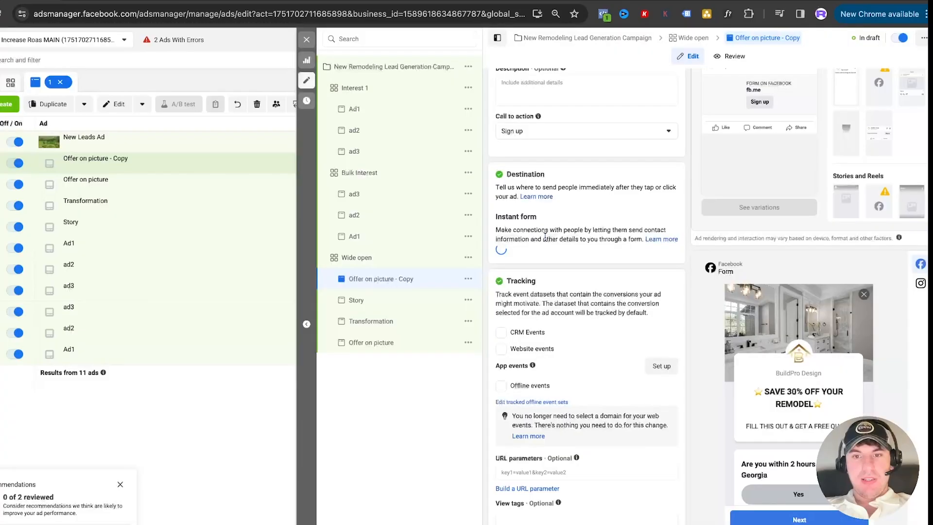
# Start a new instant form and look over its Message for leads and Questions sections
pyautogui.click(534, 208)
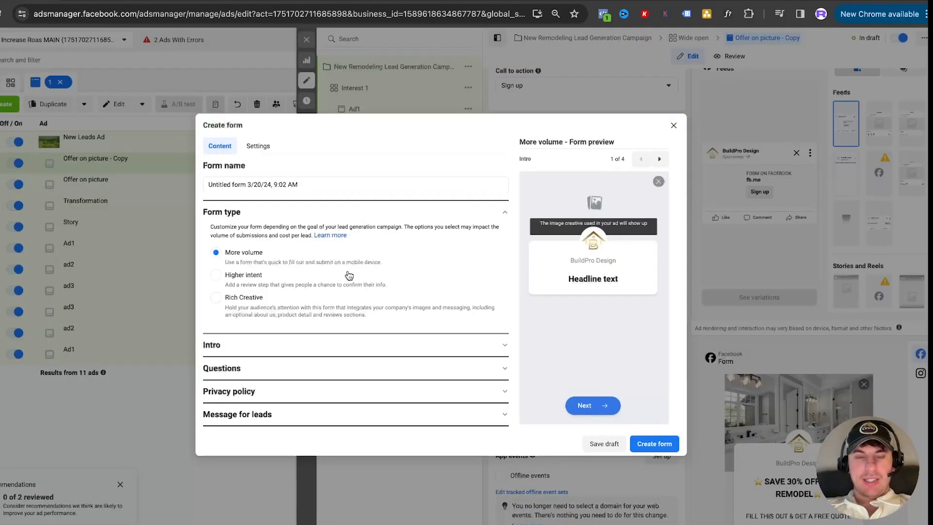
pyautogui.click(282, 410)
pyautogui.scroll(-3, 315, 316)
pyautogui.scroll(5, 315, 293)
pyautogui.click(282, 260)
pyautogui.scroll(-3, 315, 272)
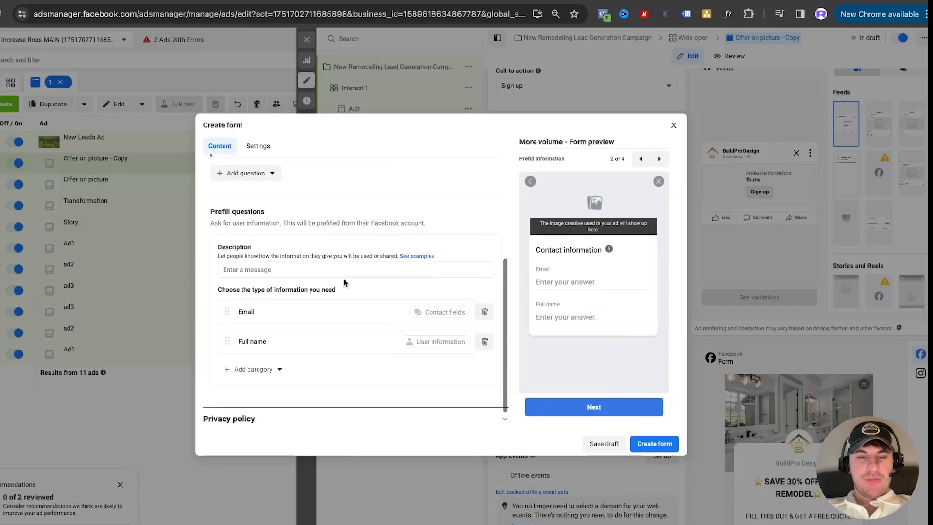
pyautogui.scroll(2, 343, 281)
# Turn on conditional logic for the custom questions and add a multiple choice question
pyautogui.click(489, 214)
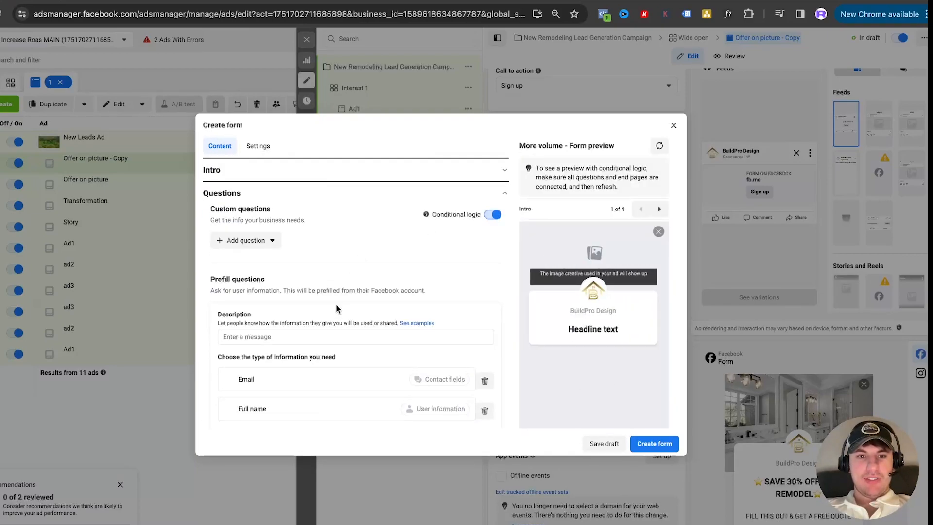
pyautogui.scroll(-3, 315, 292)
pyautogui.scroll(4, 292, 267)
pyautogui.click(247, 246)
pyautogui.click(249, 270)
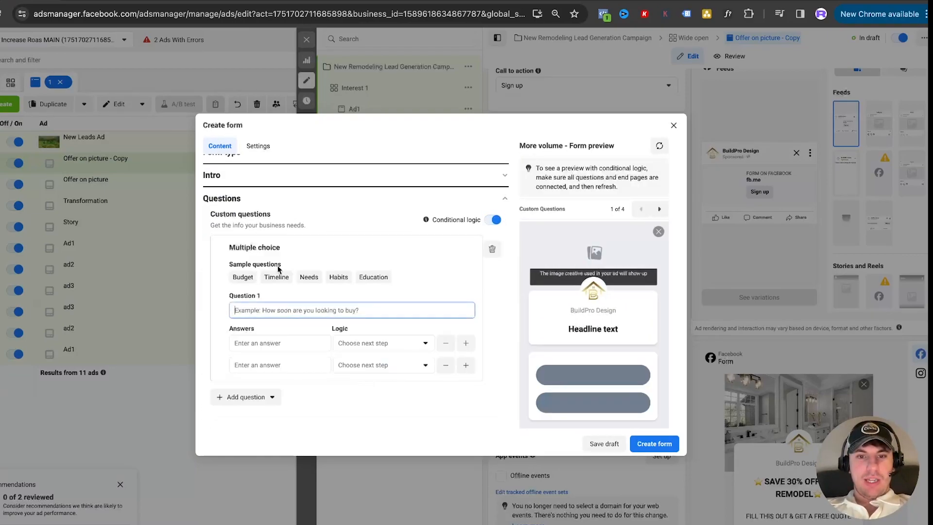
# Set the first answer's logic to Close form with the end page for non-leads, and view the form's End page section
pyautogui.click(381, 344)
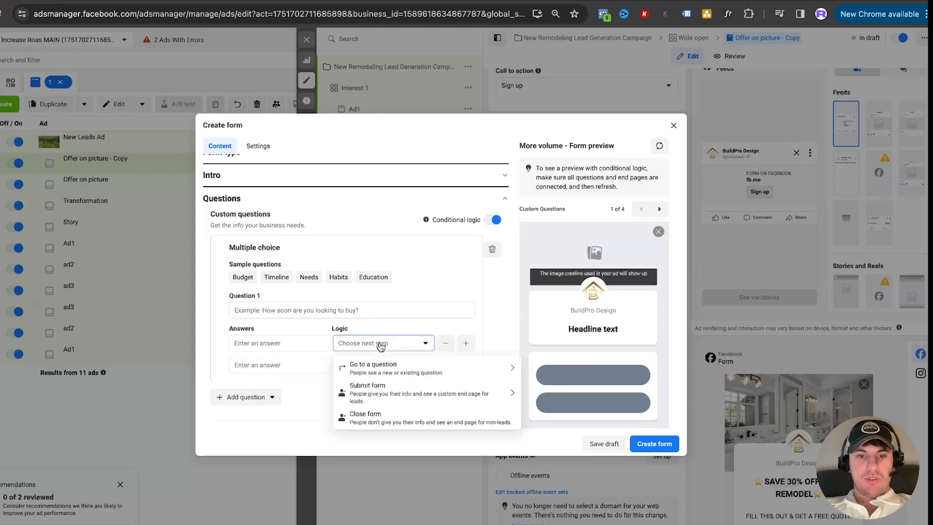
pyautogui.click(380, 415)
pyautogui.scroll(-2, 445, 287)
pyautogui.scroll(1, 446, 275)
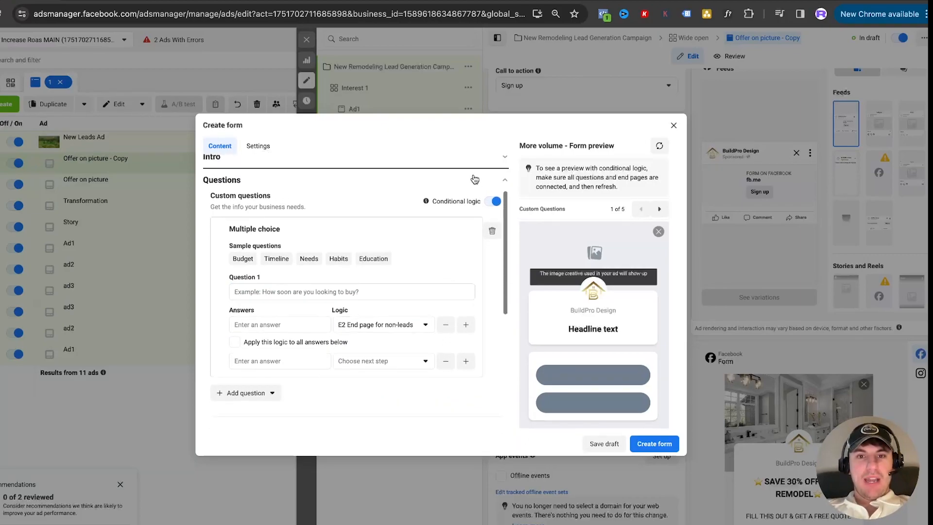
pyautogui.moveTo(432, 202)
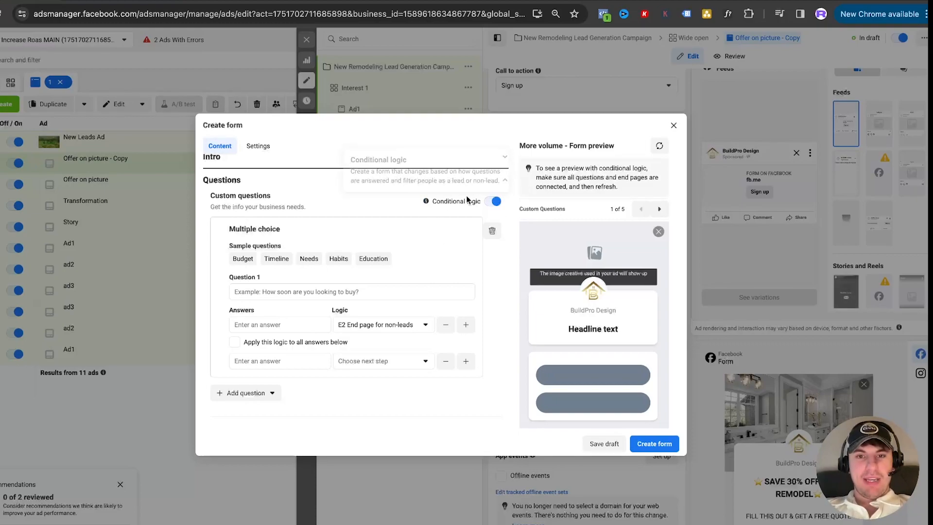
pyautogui.scroll(-5, 474, 222)
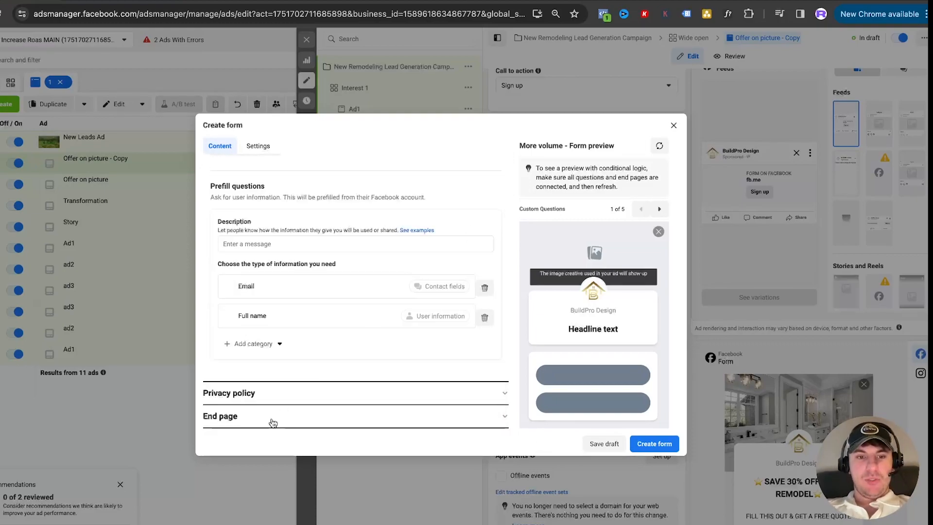
pyautogui.click(271, 418)
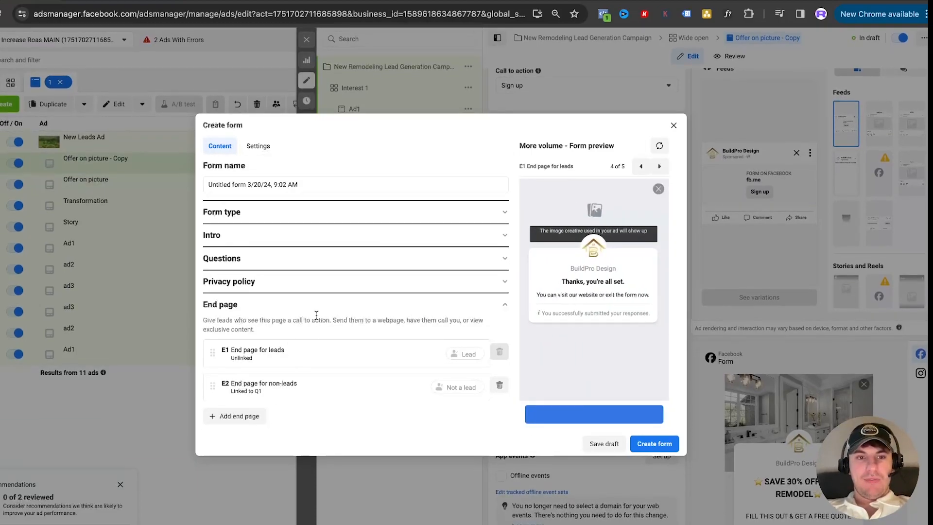
# Turn off conditional logic for the form's custom questions
pyautogui.click(301, 260)
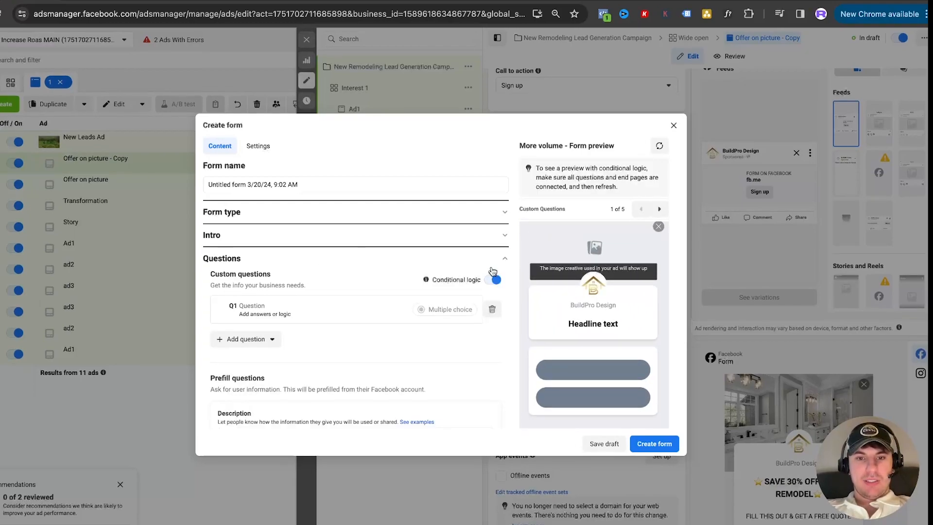
pyautogui.click(495, 279)
pyautogui.click(545, 238)
pyautogui.scroll(-5, 353, 339)
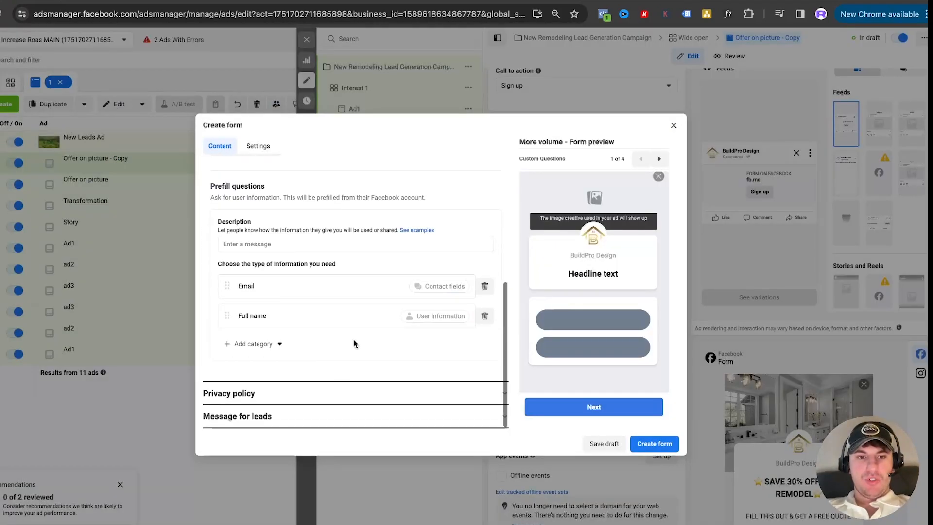
# Set the Message for leads headline to "ONE LAST STEP"
pyautogui.click(302, 421)
pyautogui.scroll(2, 328, 302)
pyautogui.scroll(-3, 327, 306)
pyautogui.scroll(3, 341, 252)
pyautogui.scroll(-3, 329, 277)
pyautogui.scroll(5, 370, 281)
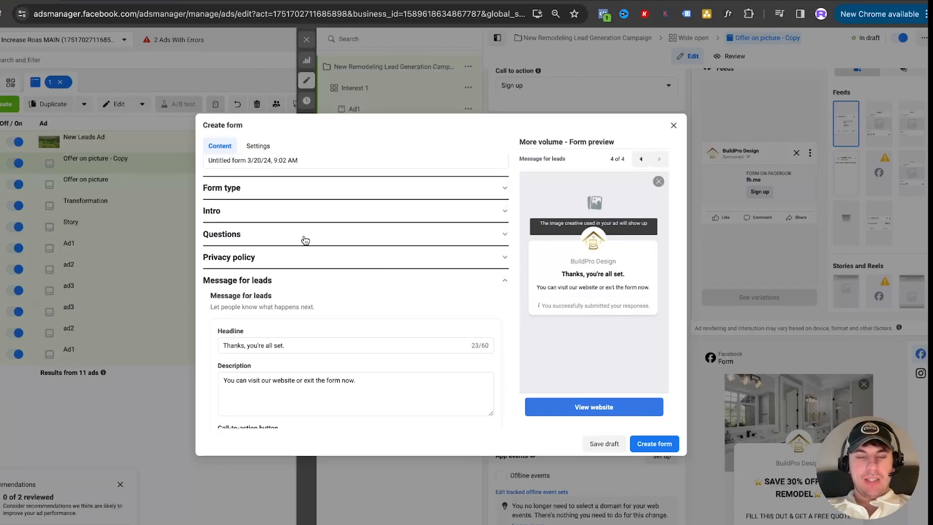
pyautogui.scroll(-3, 305, 243)
pyautogui.tripleClick(300, 196)
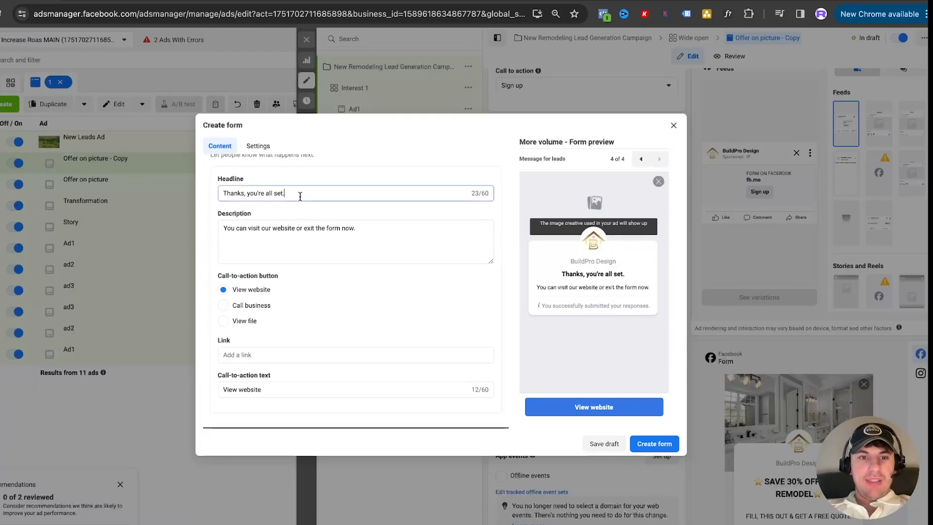
pyautogui.write('ONE LA')
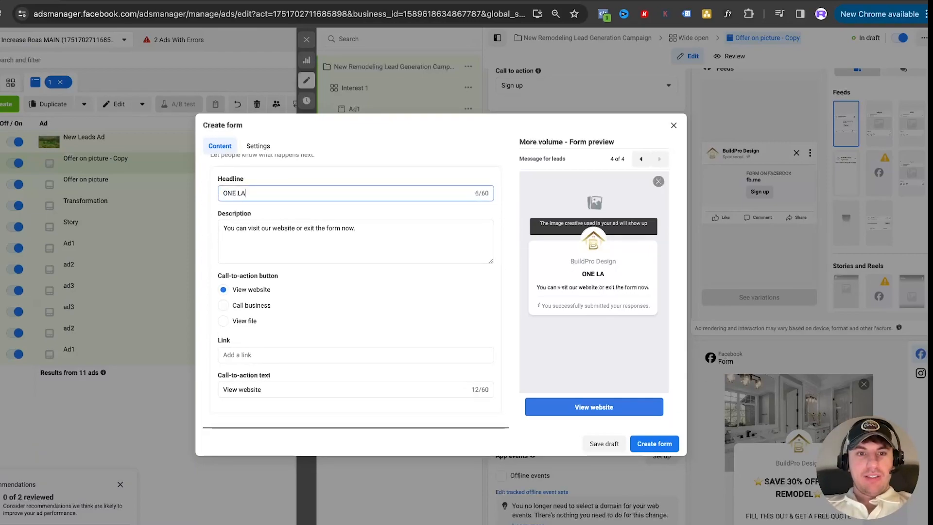
pyautogui.write('ST STEP')
# Set the Message for leads description to: Click "Book Now" to schedule a FREE consultation
pyautogui.tripleClick(296, 227)
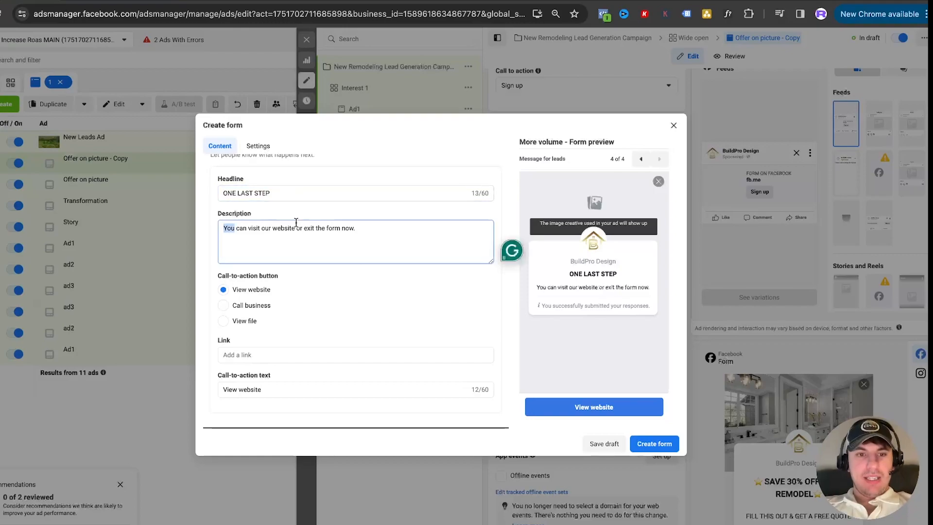
pyautogui.write('Click "Book Now" to schedule a FREE consultation')
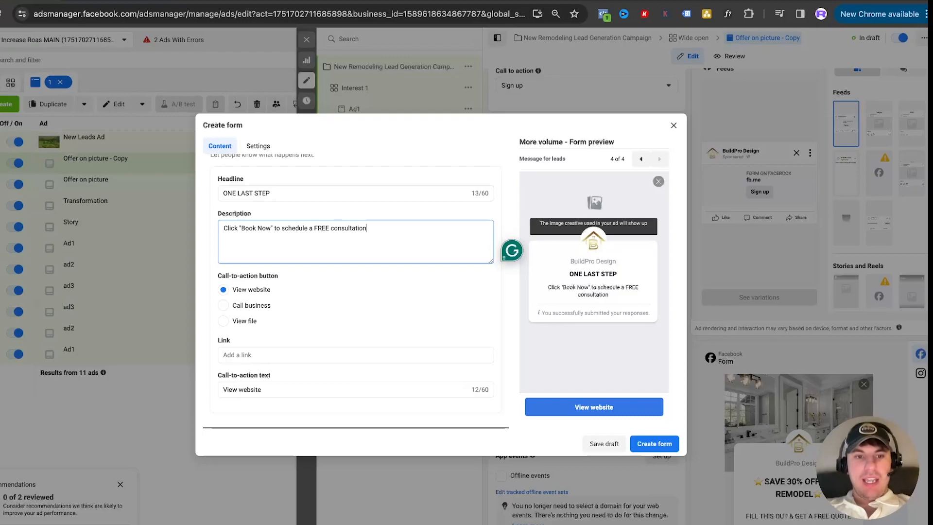
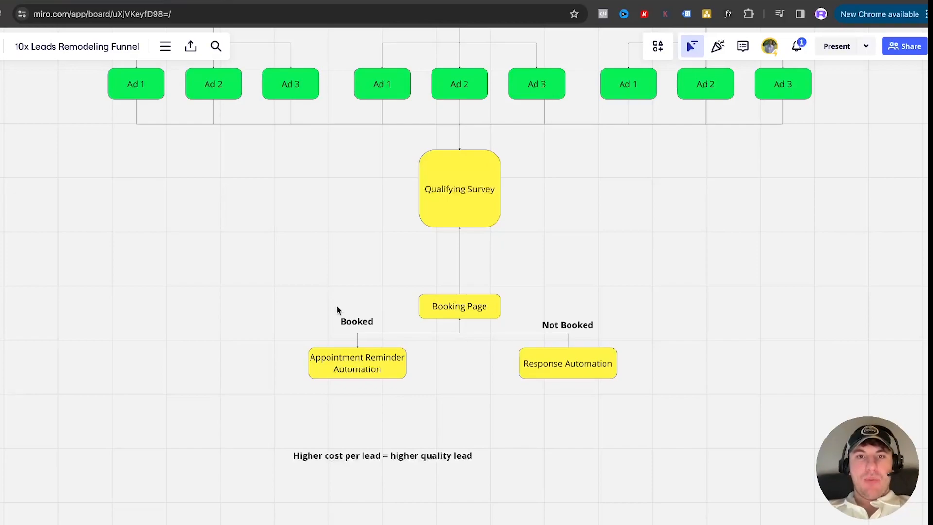
# Switch to the Miro funnel board and add an empty yellow rounded box beside Response Automation
pyautogui.scroll(2, 337, 310)
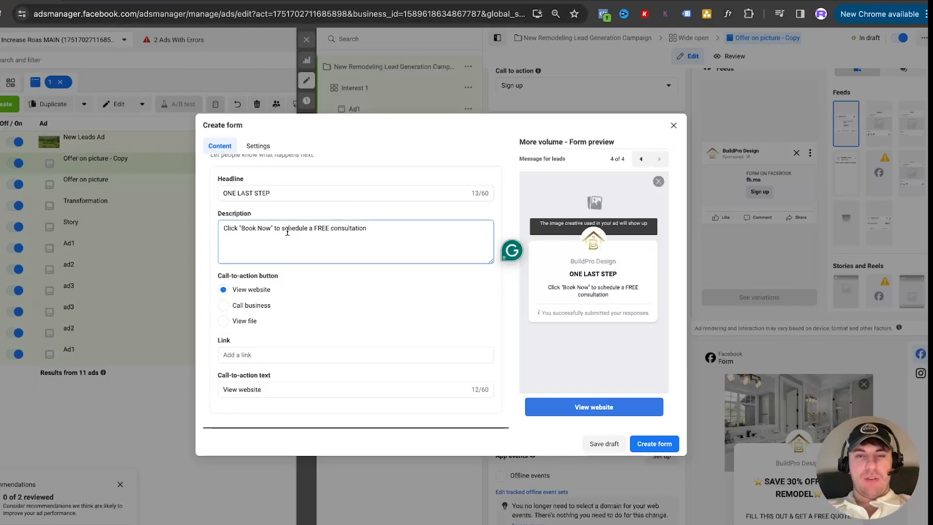
pyautogui.click(204, 2)
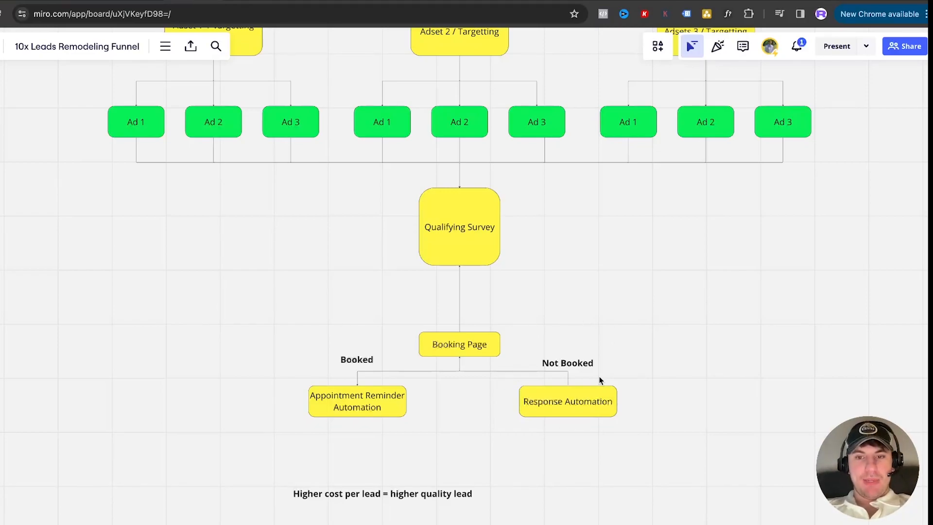
pyautogui.hscroll(4, 625, 356)
pyautogui.scroll(-3, 625, 356)
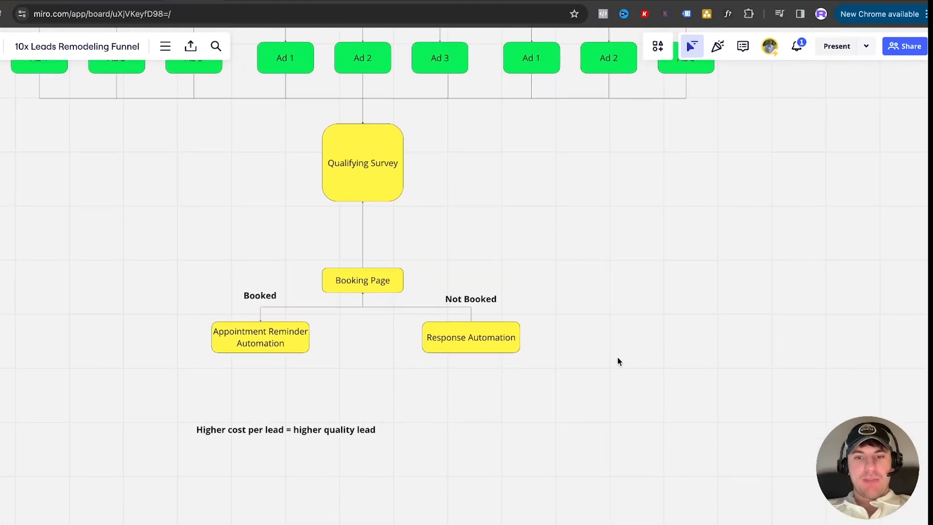
pyautogui.click(1, 349)
pyautogui.click(650, 361)
pyautogui.scroll(-4, 653, 384)
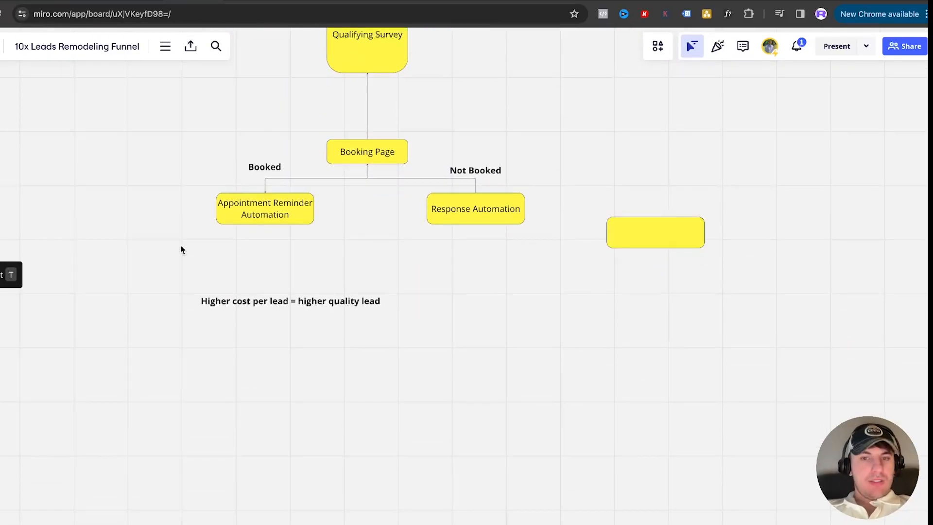
# Duplicate the empty yellow box and arrange the copies below it as a vertical column of four message boxes
pyautogui.click(649, 221)
pyautogui.press('super+v')
pyautogui.moveTo(649, 234); pyautogui.dragTo(655, 421)
pyautogui.press('super+v')
pyautogui.press('super+v')
# Fill the first message box with "hey saw you opted on on facebook. Did you want to book an appointment?"
pyautogui.doubleClick(634, 227)
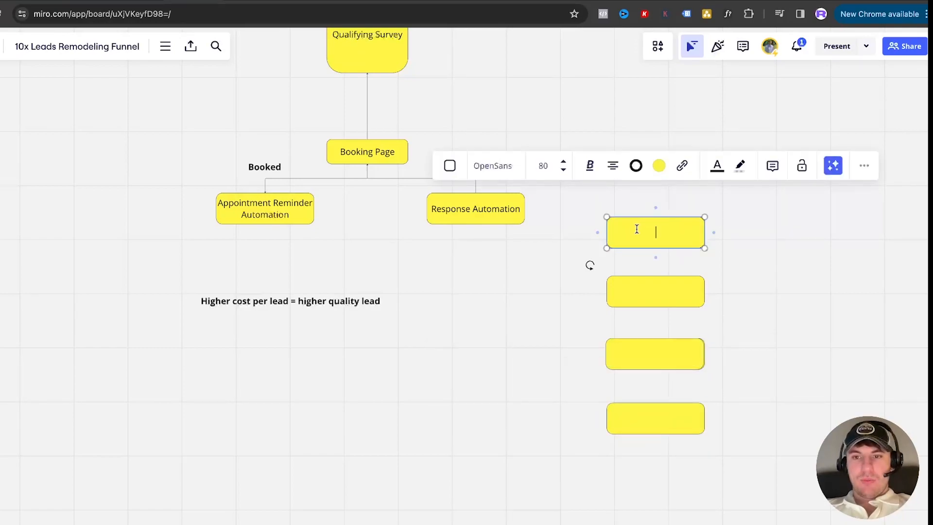
pyautogui.write('hey saw y')
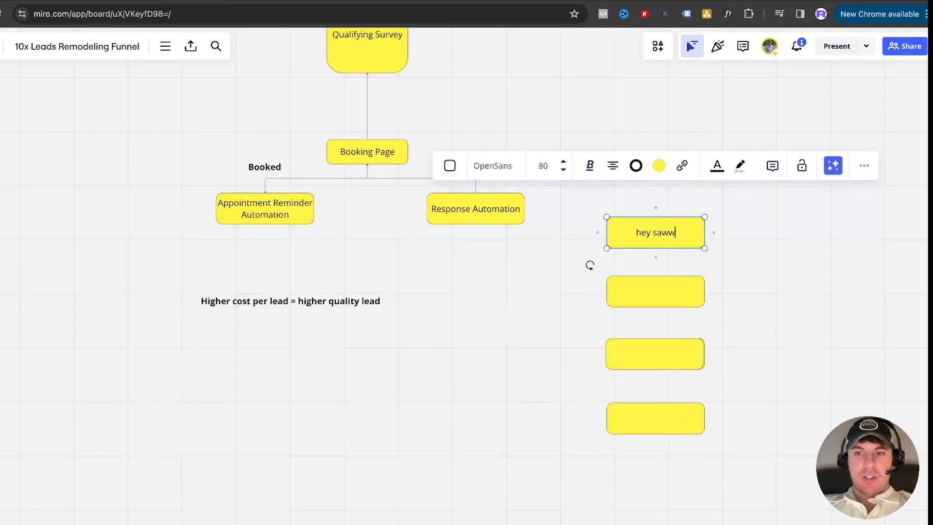
pyautogui.write('ou o')
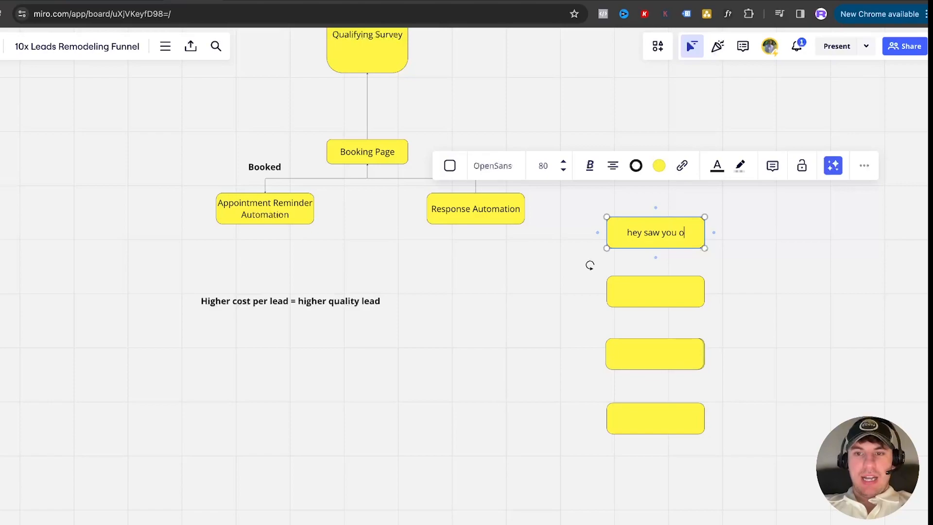
pyautogui.write('pted on on face')
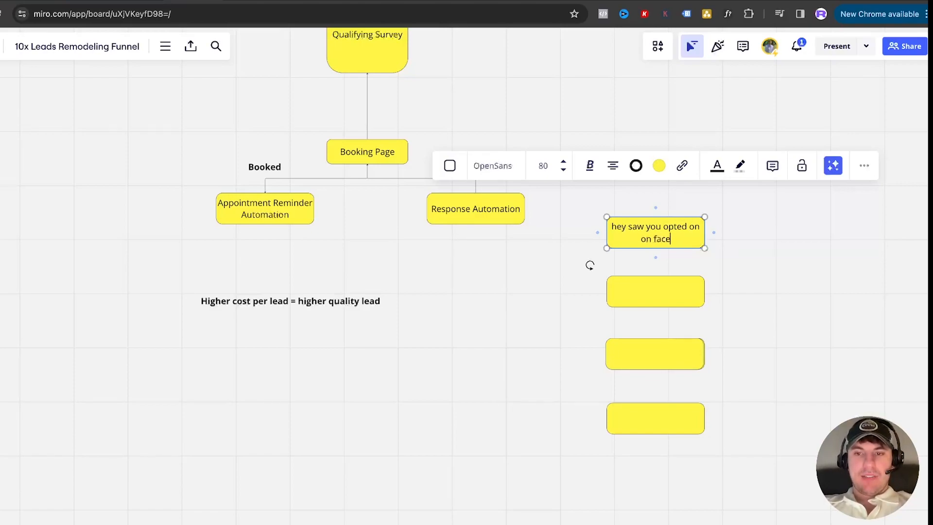
pyautogui.write('book.')
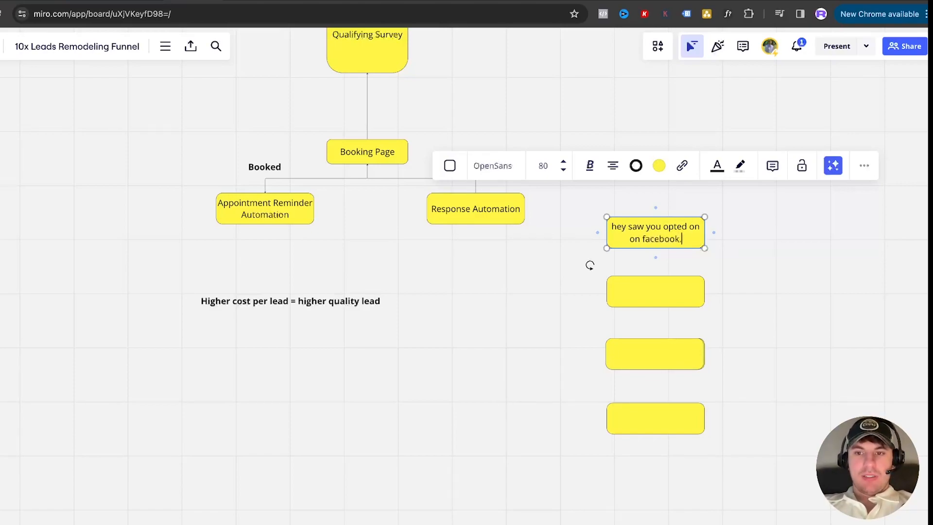
pyautogui.write(' Did you want to bo')
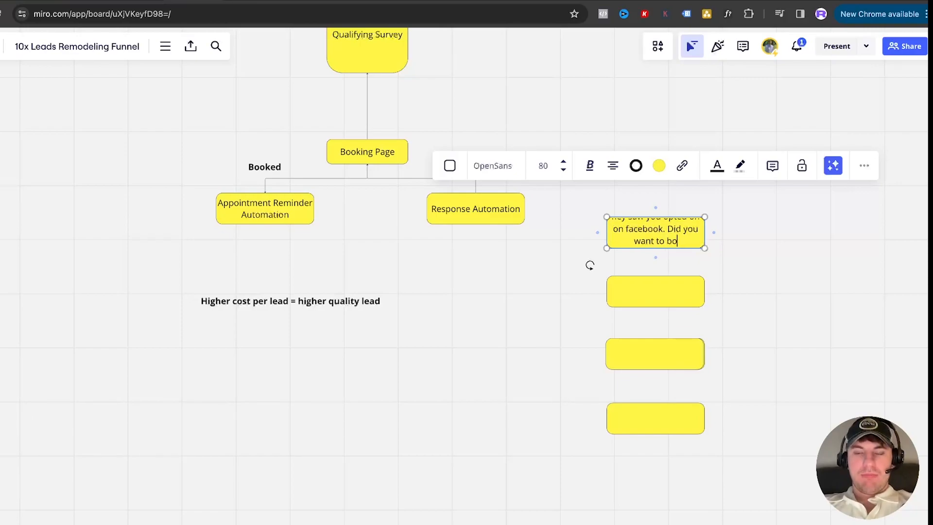
pyautogui.write('ok an appointment?')
# Set the font size of the first message box's text to 48
pyautogui.click(742, 267)
pyautogui.click(631, 220)
pyautogui.click(562, 170)
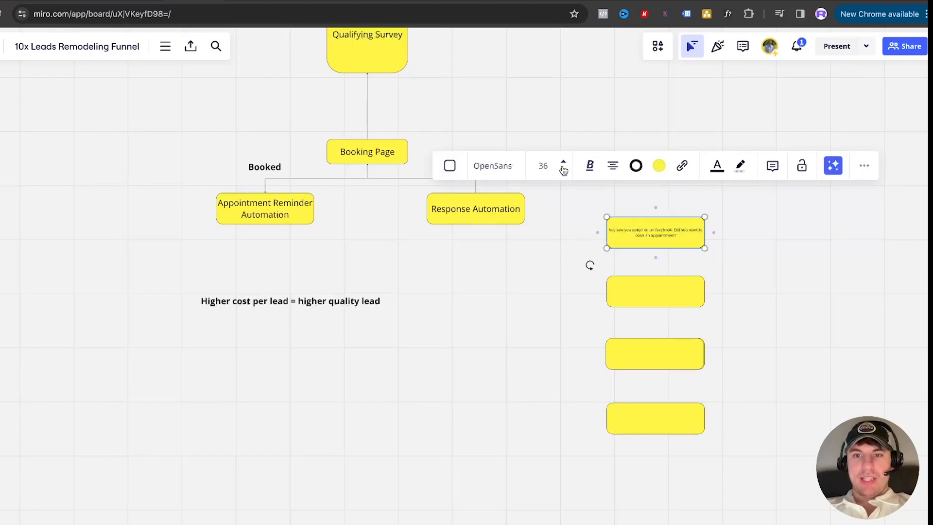
pyautogui.scroll(5, 709, 247)
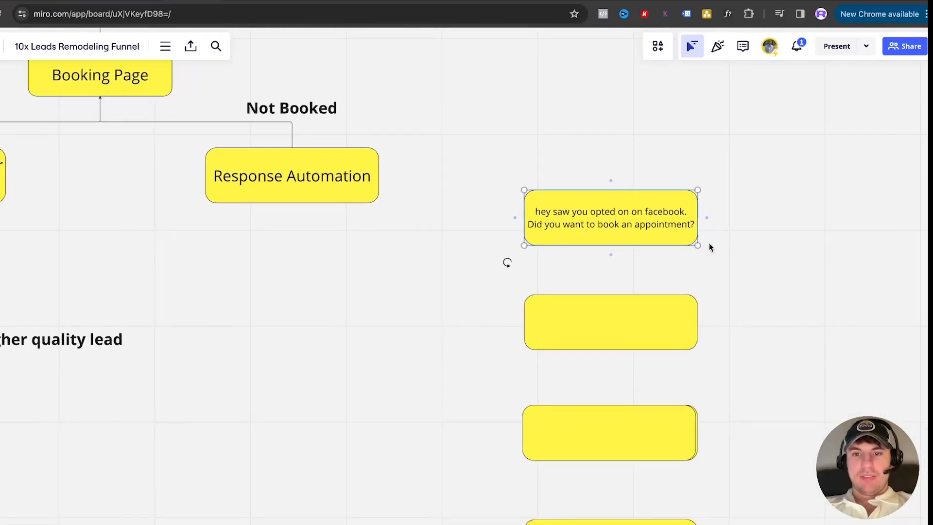
pyautogui.scroll(-4, 709, 246)
pyautogui.hscroll(4, 709, 246)
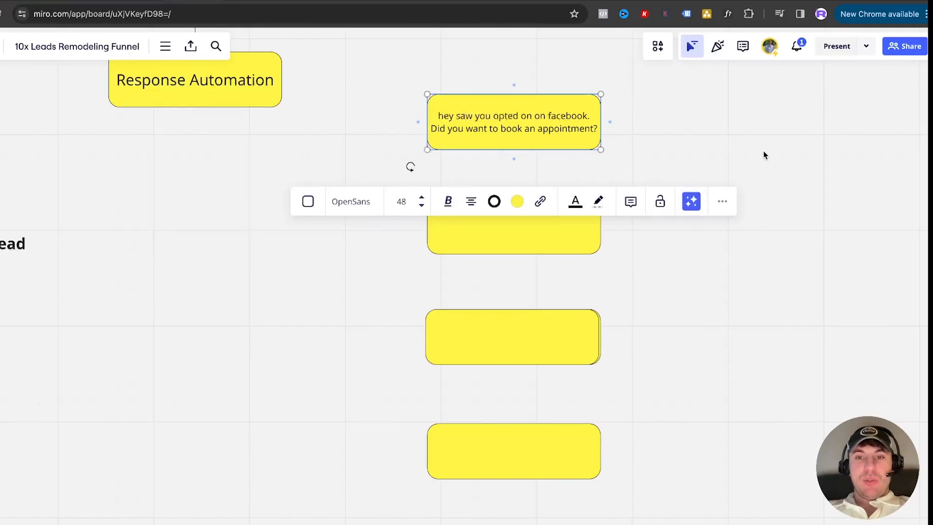
# Fill the second message box with "(firstname)?"
pyautogui.click(525, 169)
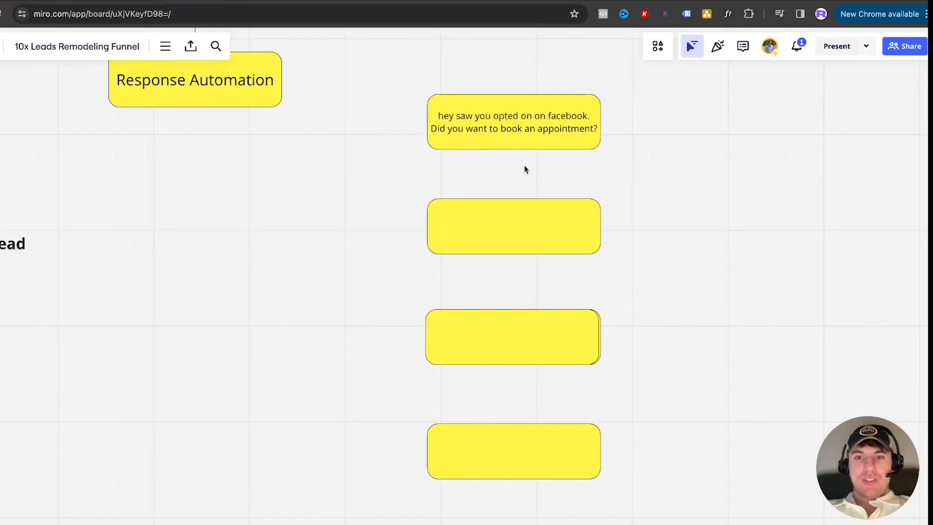
pyautogui.click(498, 247)
pyautogui.click(500, 228)
pyautogui.write('(firstname)?')
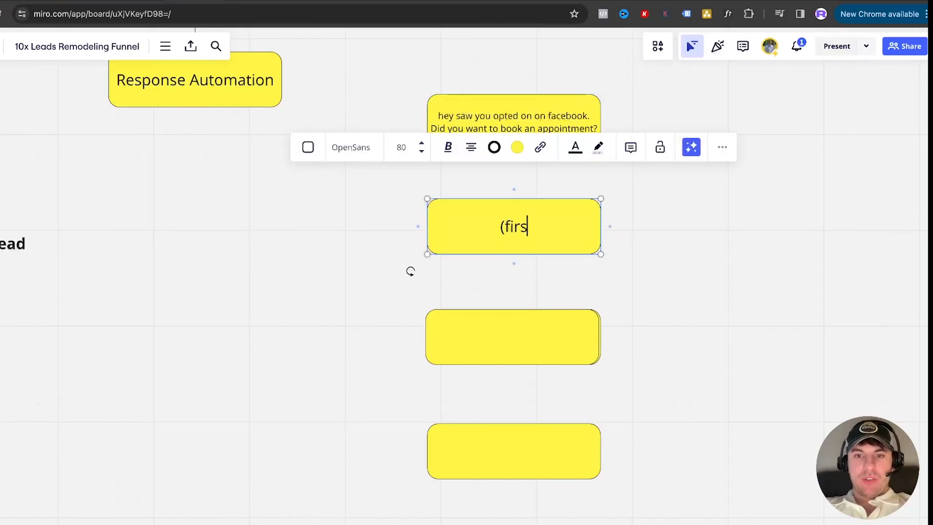
pyautogui.click(687, 246)
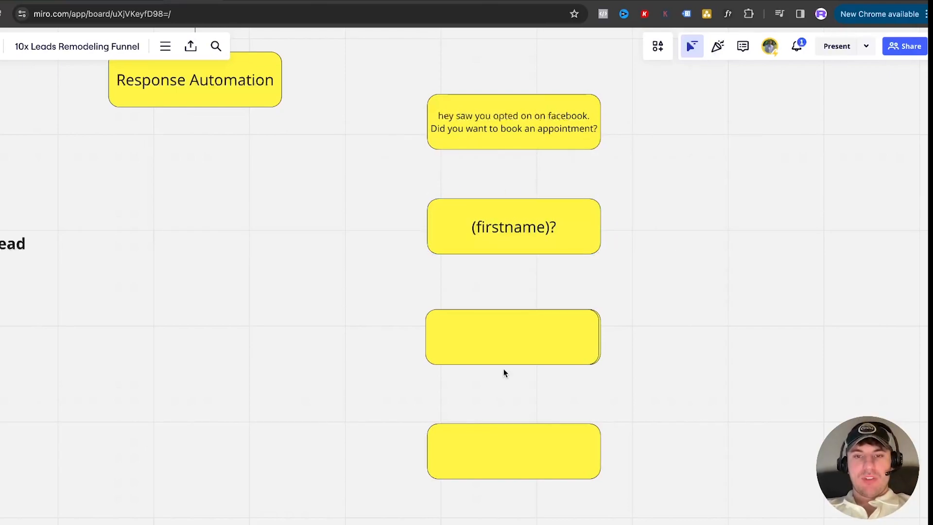
# Fill the third box at font size 48 with "Hey (first name) we are coming to (address) to provide an estimate for (service)"
pyautogui.click(507, 335)
pyautogui.click(508, 336)
pyautogui.click(420, 254)
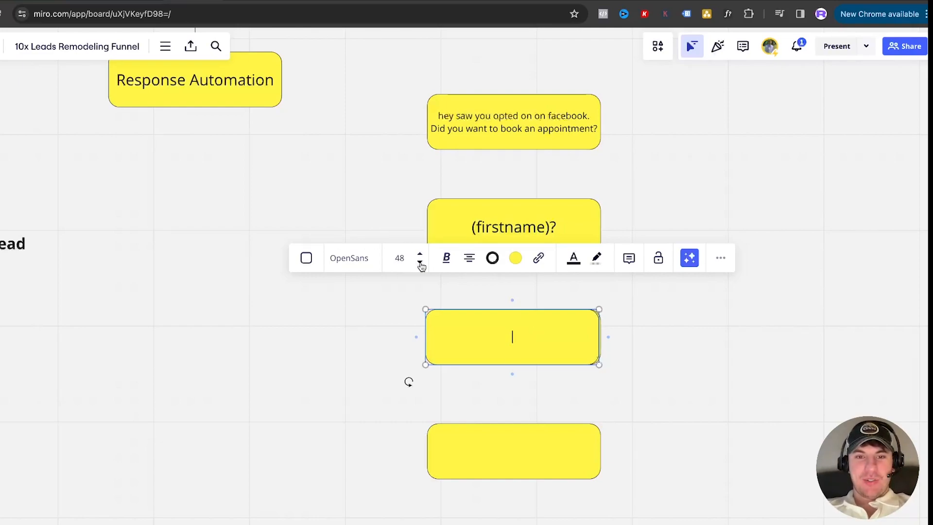
pyautogui.write('Hey')
pyautogui.write(' (frist n')
pyautogui.press('BackSpace')
pyautogui.press('BackSpace')
pyautogui.press('BackSpace')
pyautogui.press('BackSpace')
pyautogui.press('BackSpace')
pyautogui.press('BackSpace')
pyautogui.write('irst name) we are coming to (address) to provide an estimate for (')
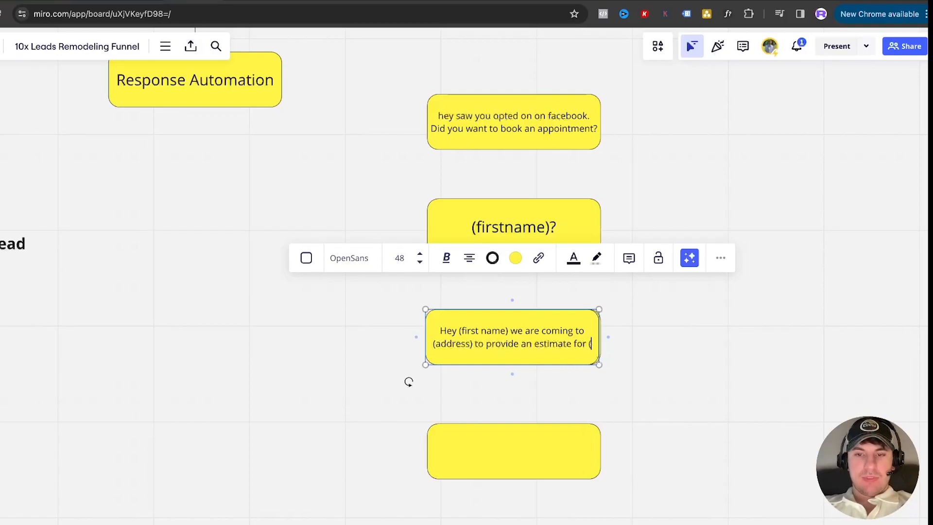
pyautogui.write('service)')
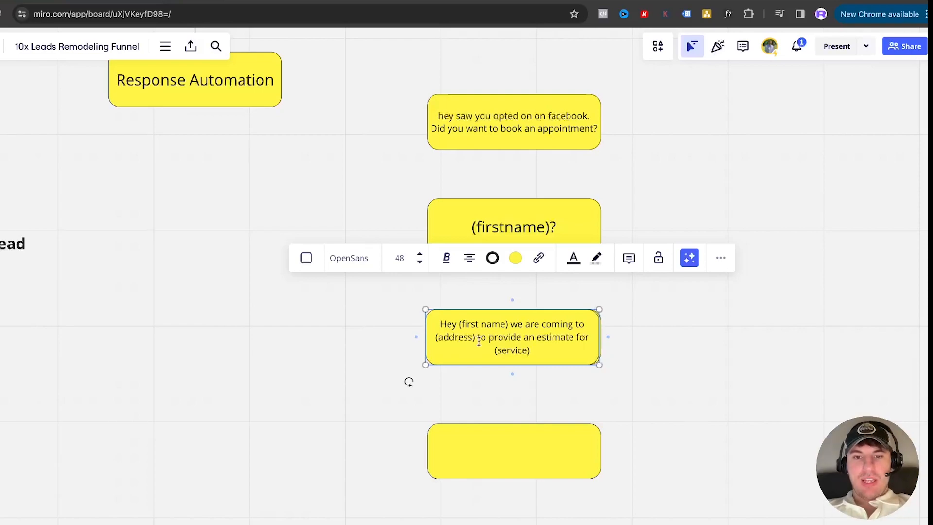
pyautogui.moveTo(477, 337); pyautogui.dragTo(440, 337)
pyautogui.click(437, 337)
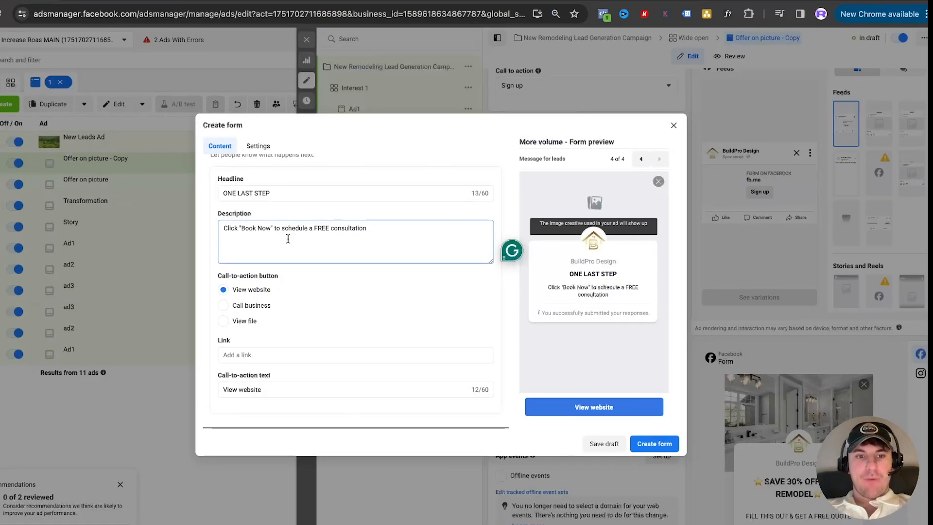
# Switch to Ads Manager and expand the lead form's Questions section to review its prefill questions
pyautogui.scroll(4, 281, 253)
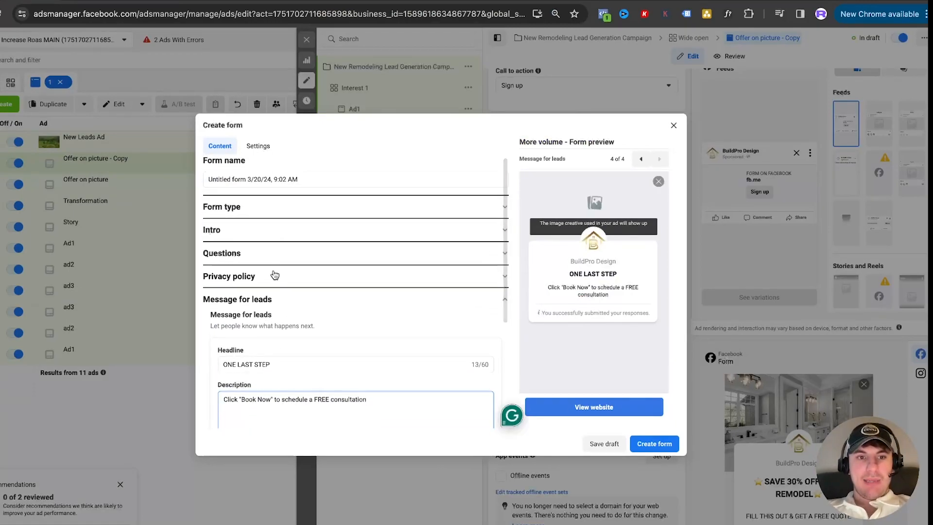
pyautogui.scroll(-4, 275, 246)
pyautogui.scroll(3, 277, 239)
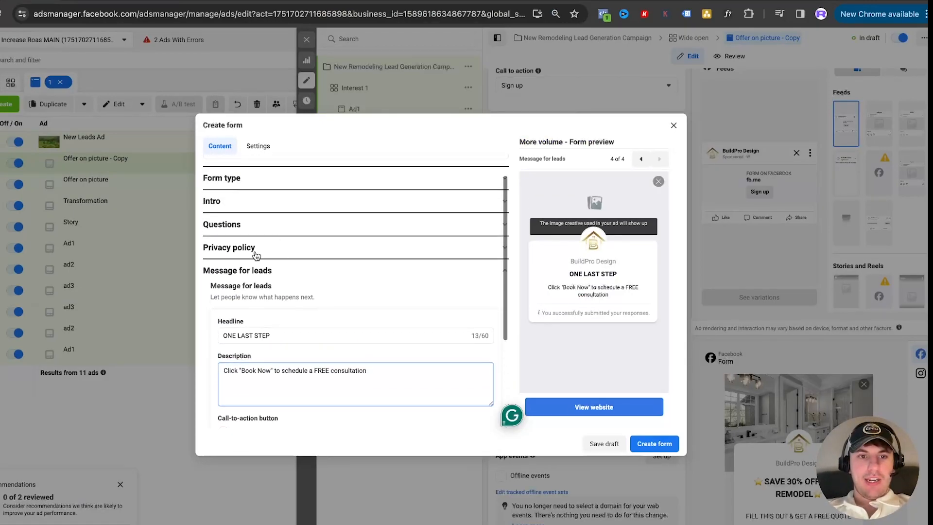
pyautogui.click(255, 250)
pyautogui.click(254, 228)
pyautogui.scroll(-4, 267, 253)
pyautogui.scroll(1, 270, 259)
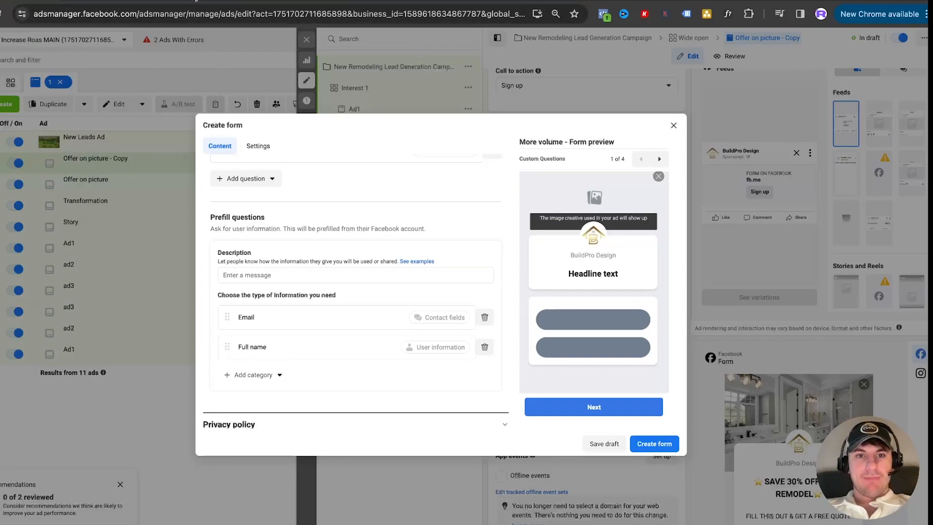
# Compare the placeholders in the Miro follow-up messages with the custom and prefill questions of the Ads Manager form
pyautogui.click(196, 1)
pyautogui.click(516, 221)
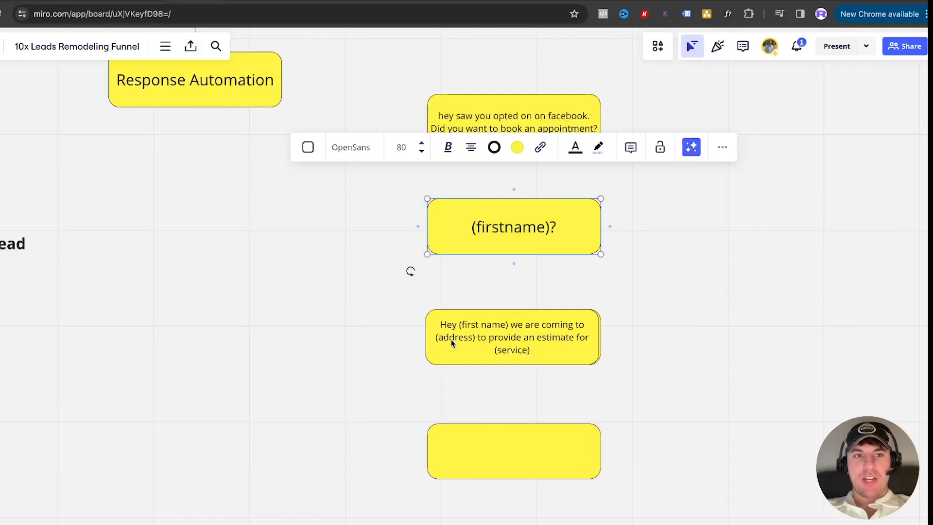
pyautogui.click(55, 1)
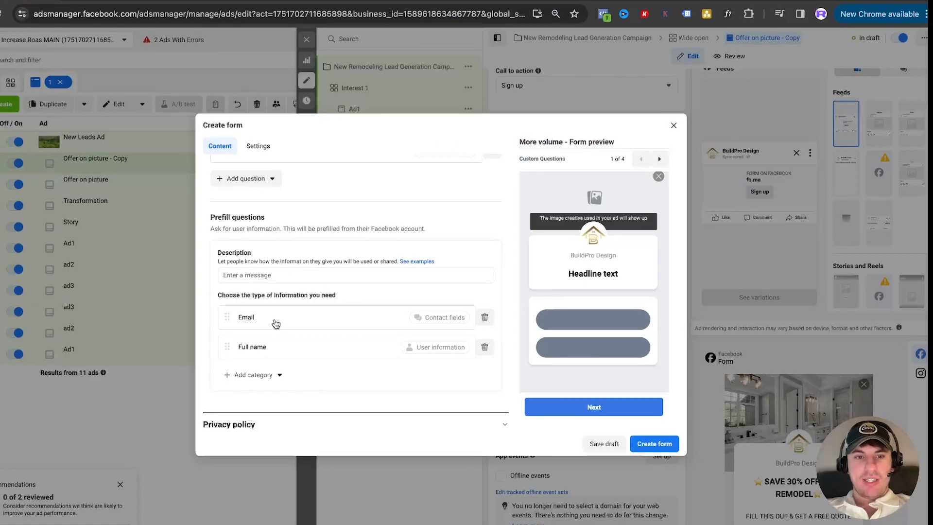
pyautogui.scroll(3, 288, 239)
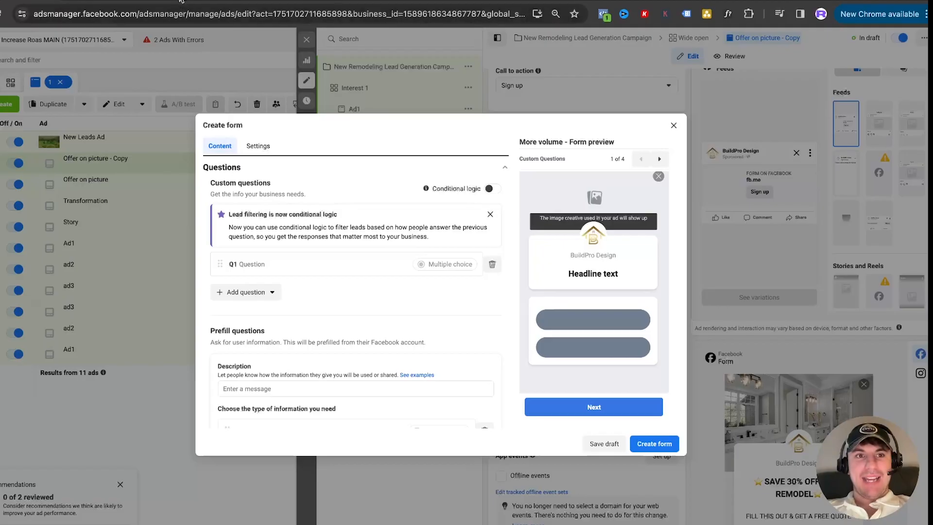
pyautogui.click(136, 1)
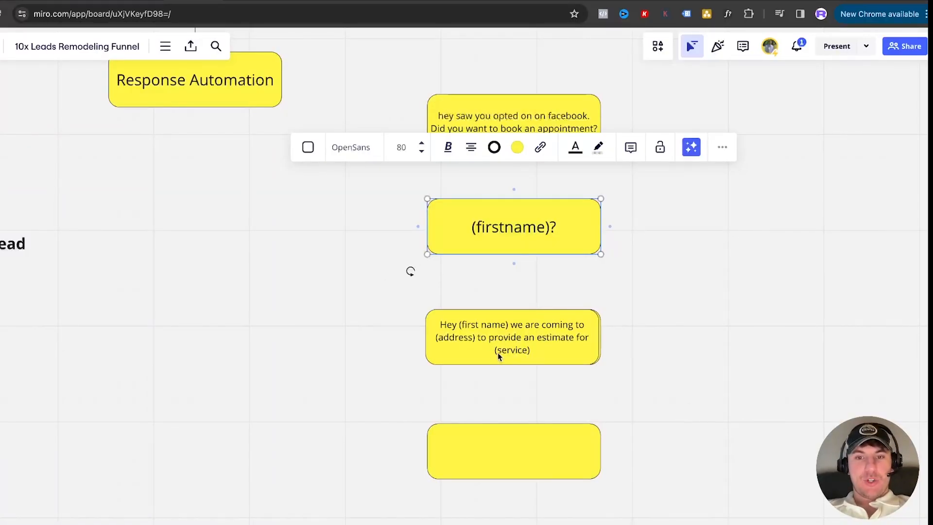
pyautogui.click(35, 1)
pyautogui.scroll(-2, 321, 343)
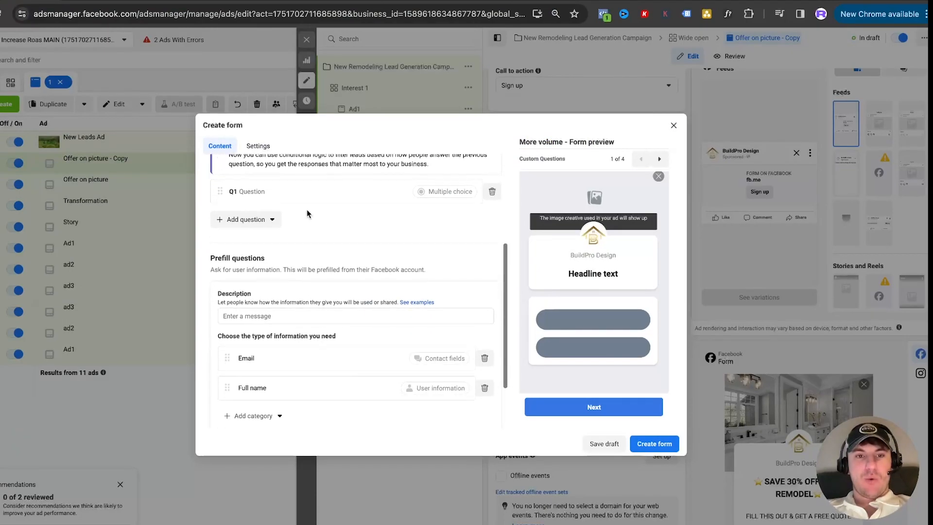
pyautogui.scroll(4, 309, 230)
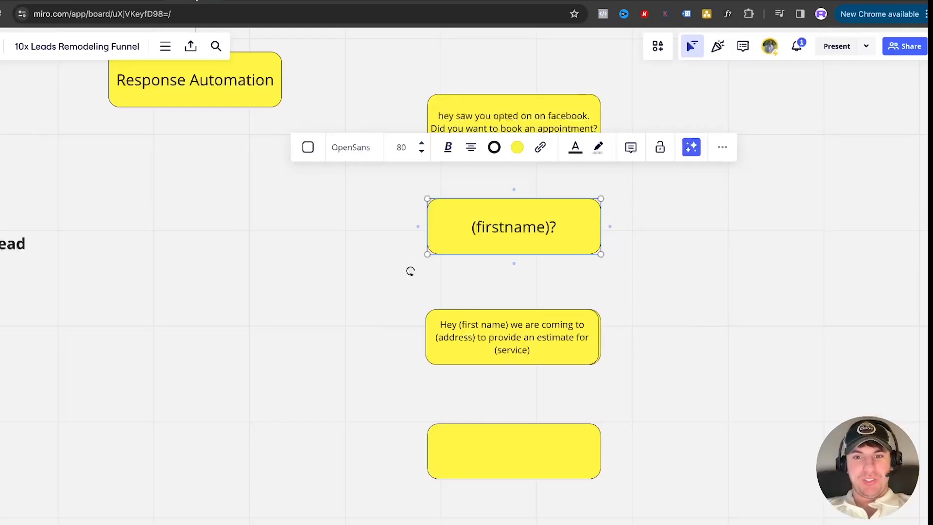
# Return to the Miro board and start the fourth box's message with "hey (first name) can you let me know if you're"
pyautogui.scroll(-3, 550, 228)
pyautogui.click(514, 188)
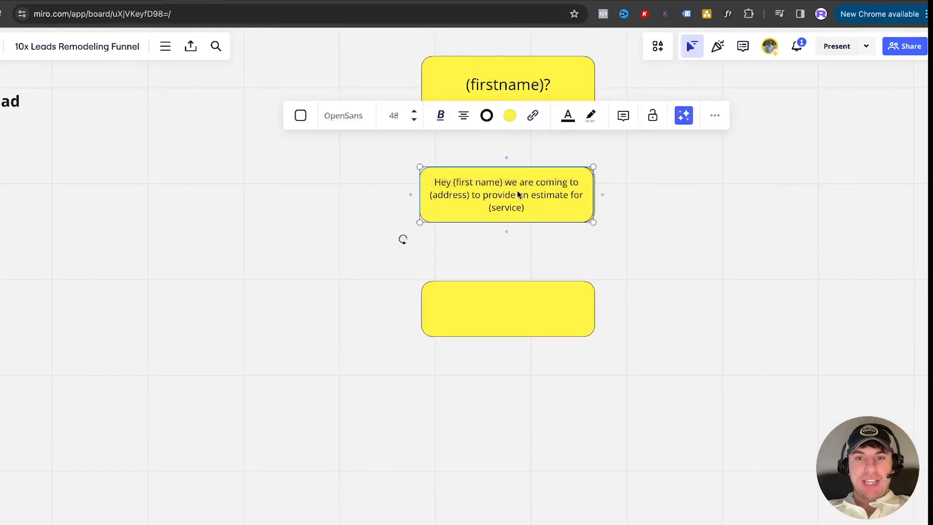
pyautogui.scroll(4, 517, 194)
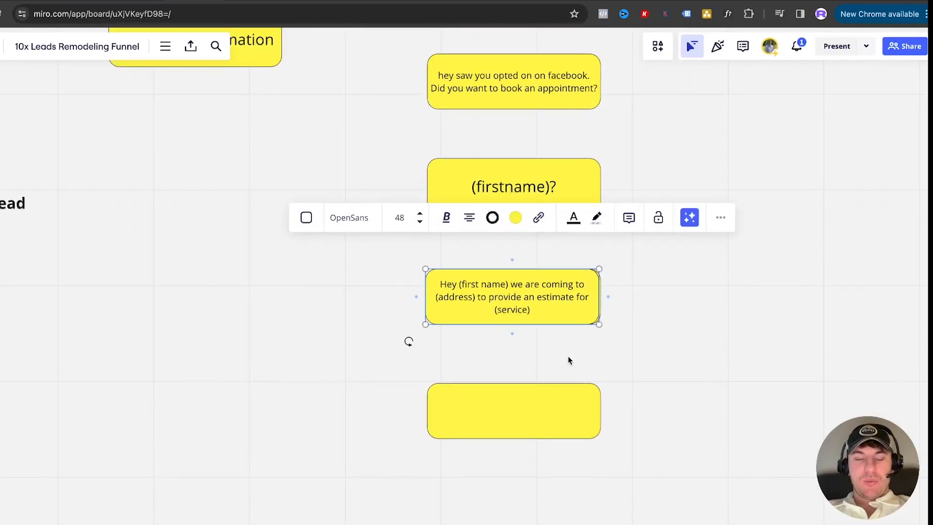
pyautogui.doubleClick(538, 398)
pyautogui.write('he')
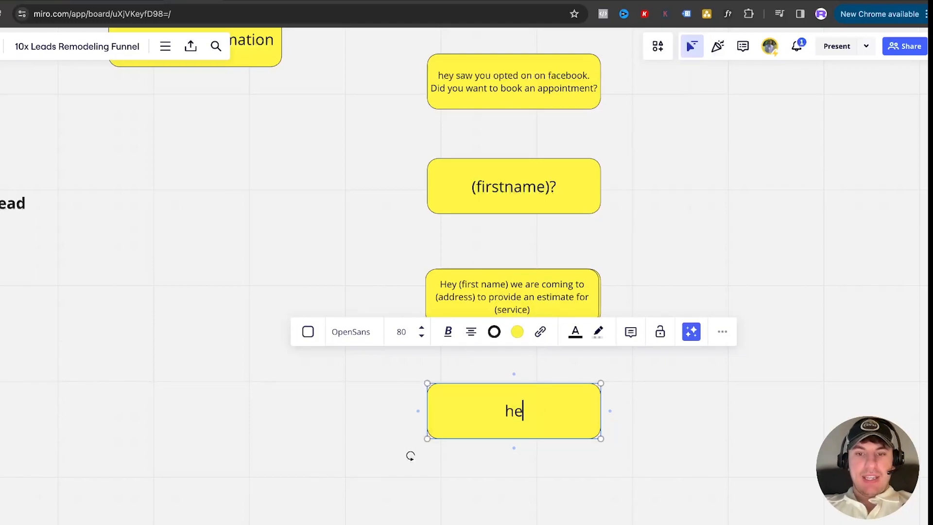
pyautogui.write('y (first name) can you let')
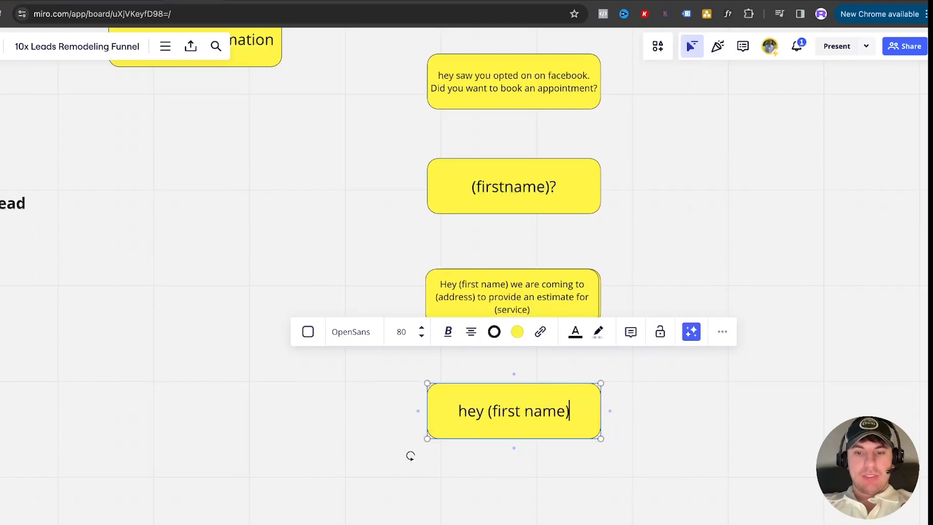
pyautogui.write(" me know if you're still interested i")
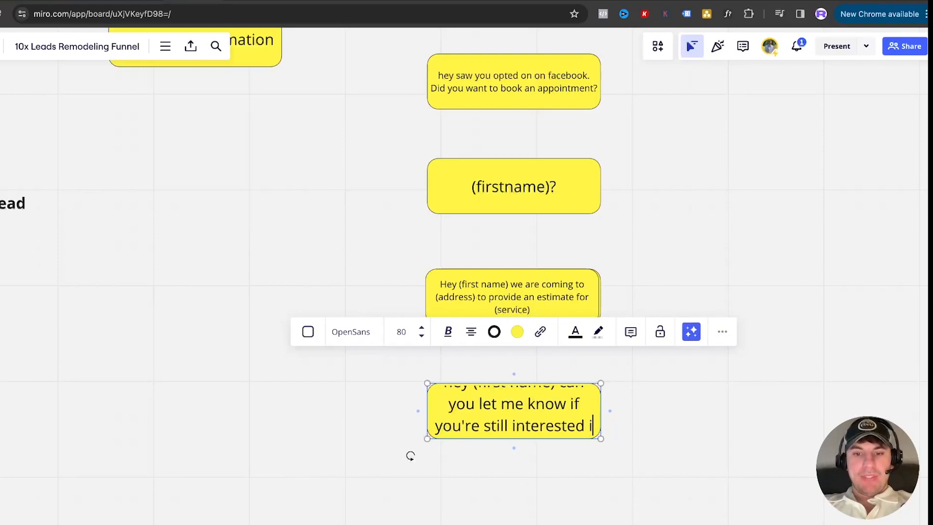
pyautogui.write('f not then just shoot ')
pyautogui.write('a mess')
pyautogui.write('age so I can stay organ')
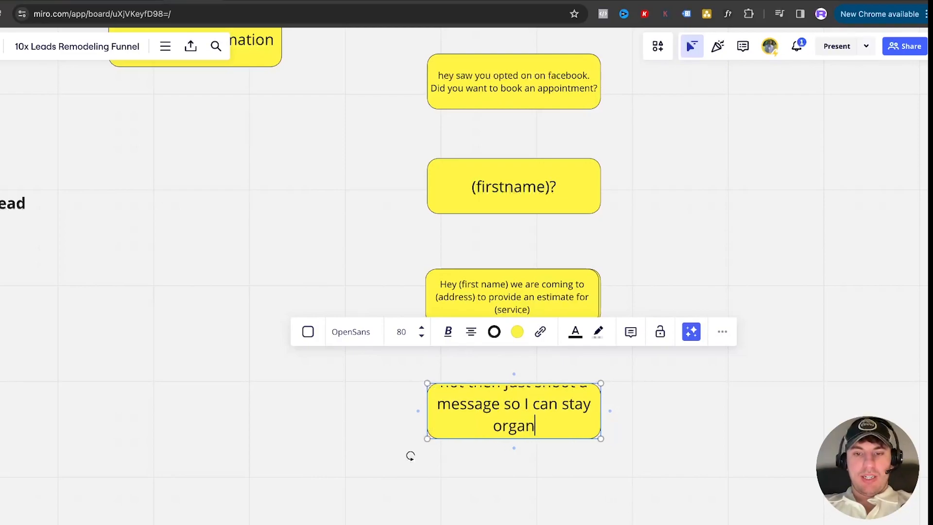
# Complete the fourth box's message with "still interested if not then just shoot a message so I can stay organ"
pyautogui.click(674, 433)
# Review the funnel diagram from the follow-up messages and booking branches up through the qualifying survey to the ads, ad sets and campaign
pyautogui.scroll(4, 674, 433)
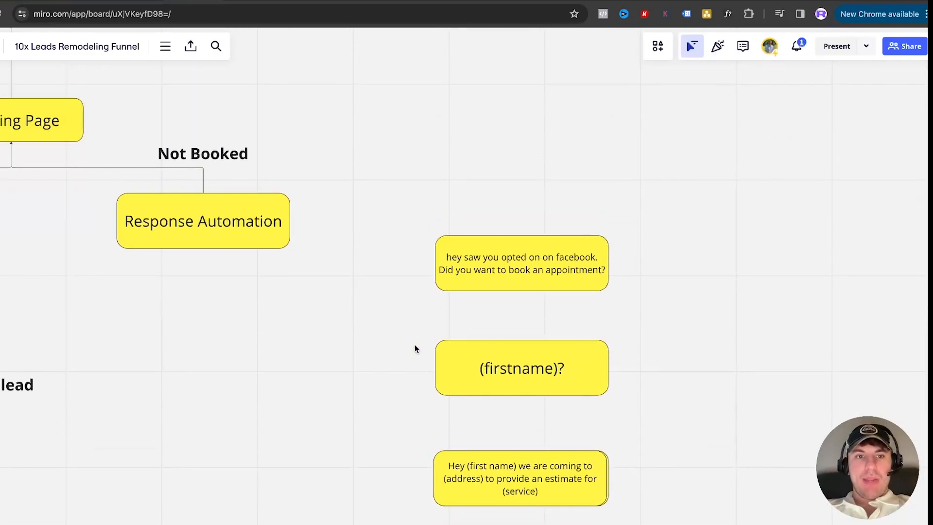
pyautogui.scroll(-3, 415, 345)
pyautogui.scroll(-3, 415, 345)
pyautogui.scroll(-1, 415, 345)
pyautogui.hscroll(-2, 377, 313)
pyautogui.scroll(1, 377, 312)
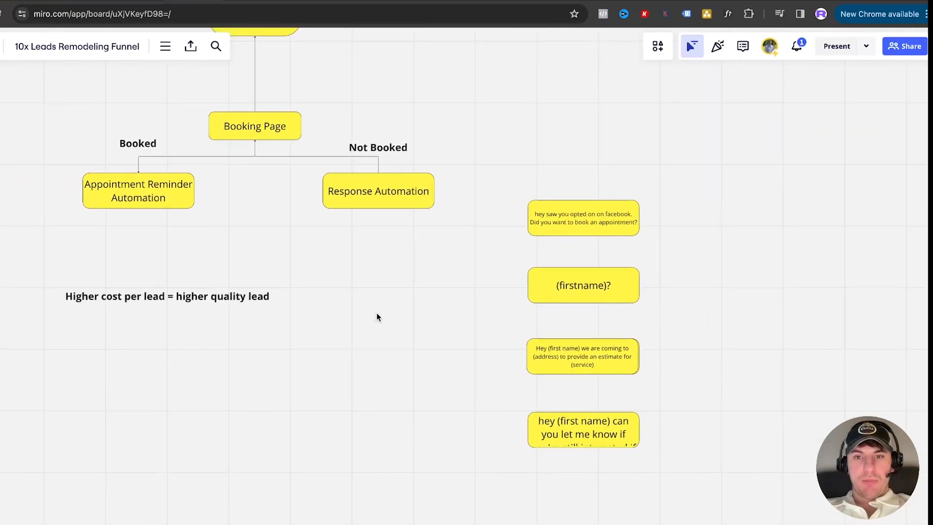
pyautogui.hscroll(-2, 377, 313)
pyautogui.scroll(2, 377, 312)
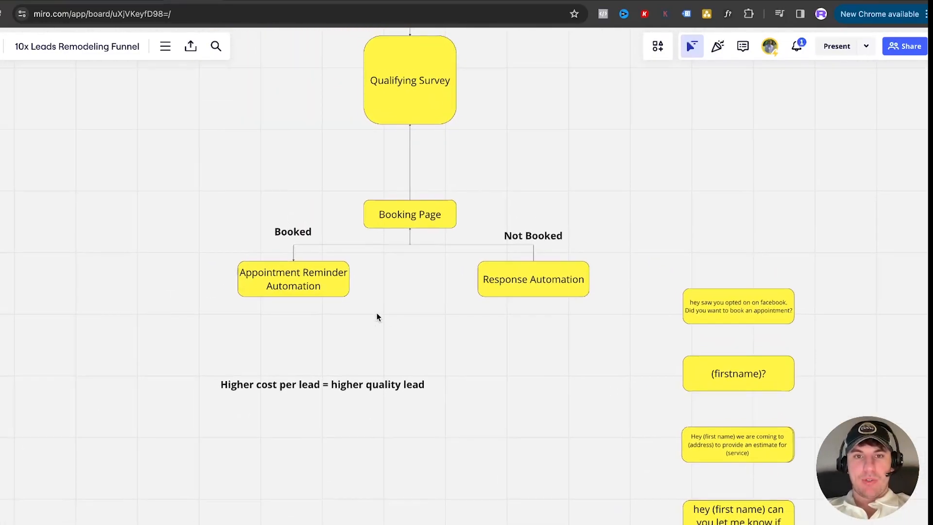
pyautogui.hscroll(1, 402, 331)
pyautogui.scroll(-1, 402, 331)
pyautogui.scroll(8, 347, 284)
pyautogui.hscroll(-1, 359, 275)
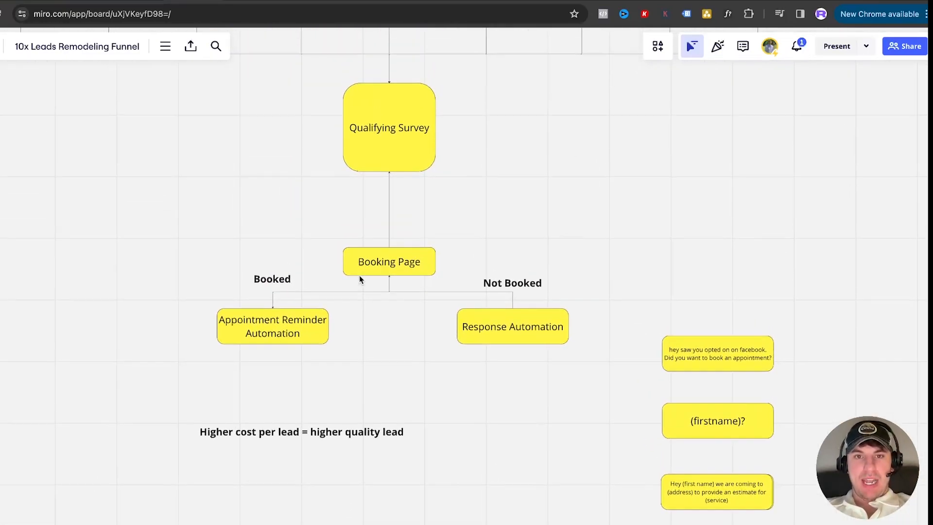
pyautogui.scroll(-2, 349, 284)
pyautogui.scroll(-5, 348, 284)
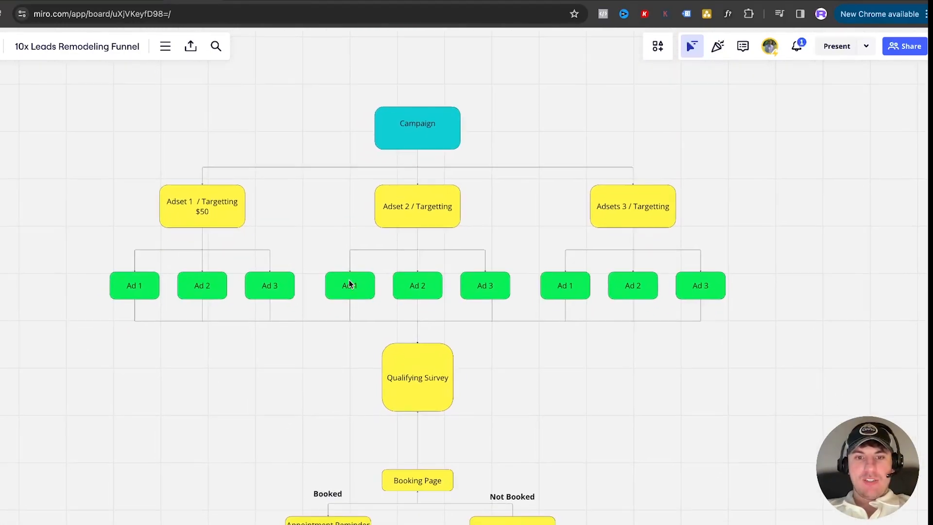
pyautogui.scroll(-3, 348, 284)
pyautogui.scroll(2, 347, 284)
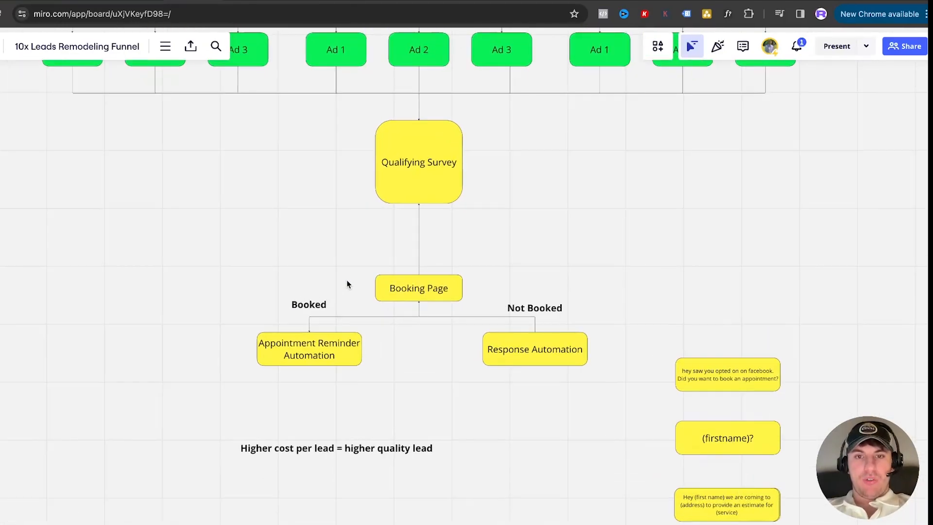